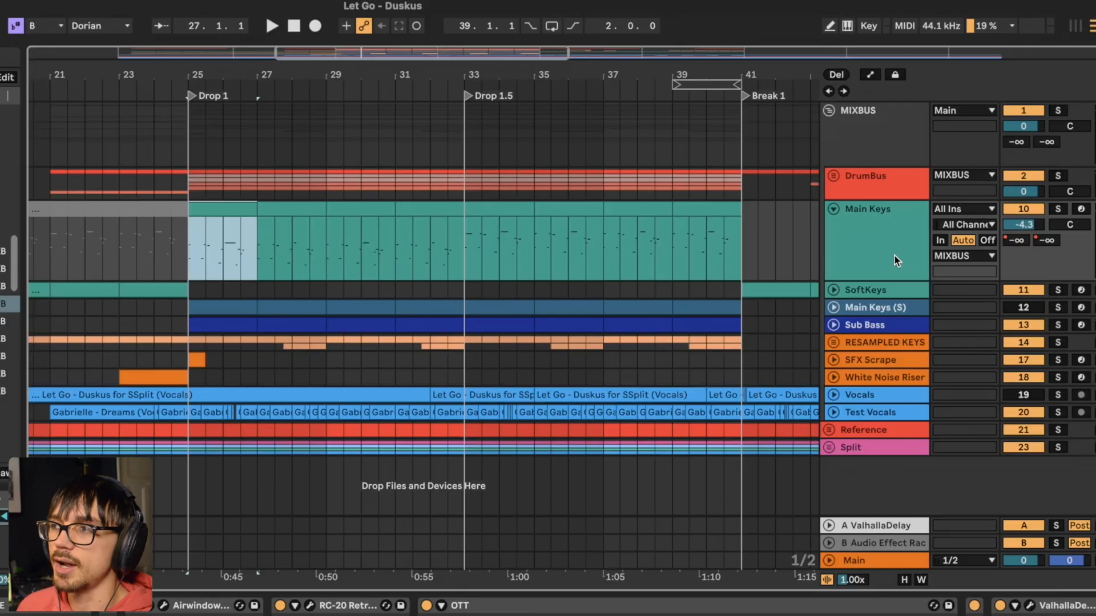
- Open the Serum plug-in window for the Main Keys track and position it below the track's clips
left_click(482, 210)
left_click_drag(482, 59, 500, 55)
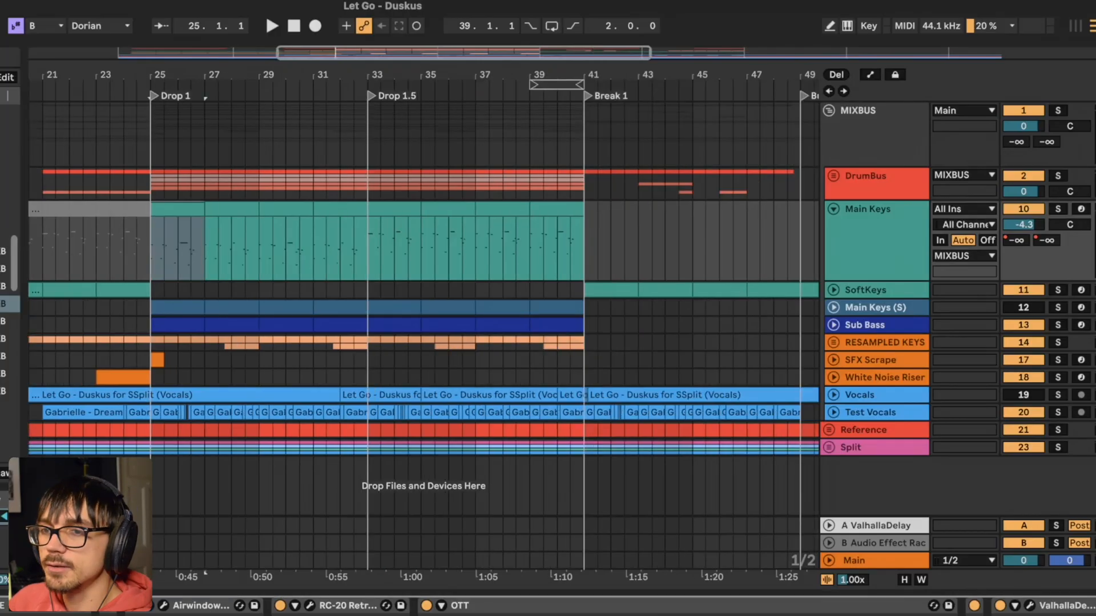
key("alt+super+p")
left_click_drag(371, 245, 0, 61)
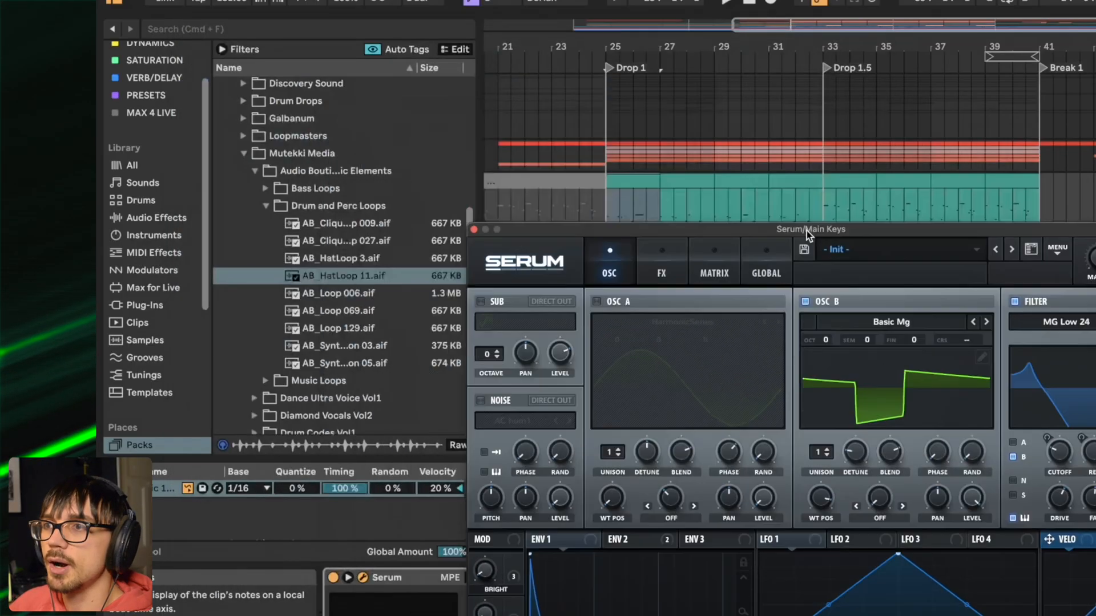
- Highlight the Main Keys notes in the first half of the drop, and those after the Drop 1.5 marker
left_click_drag(613, 206, 802, 242)
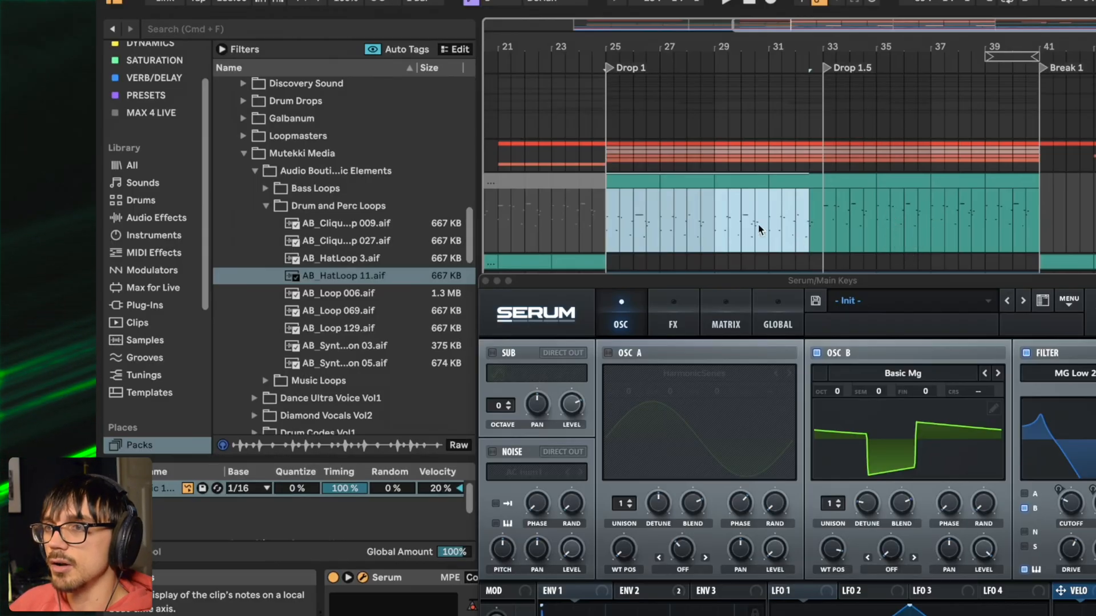
left_click_drag(702, 224, 863, 227)
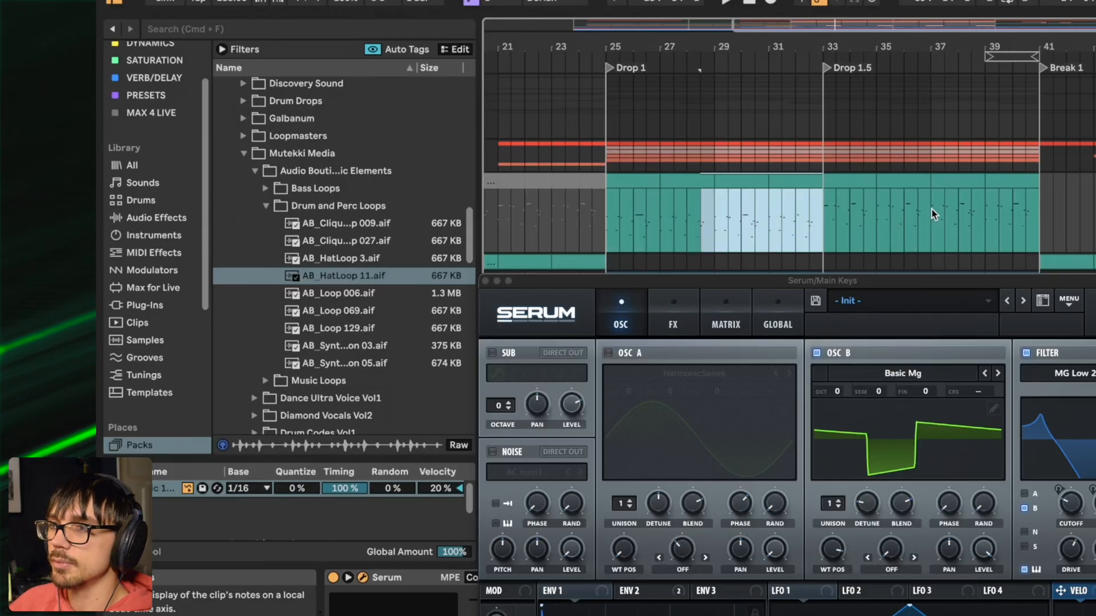
left_click_drag(931, 226, 1032, 216)
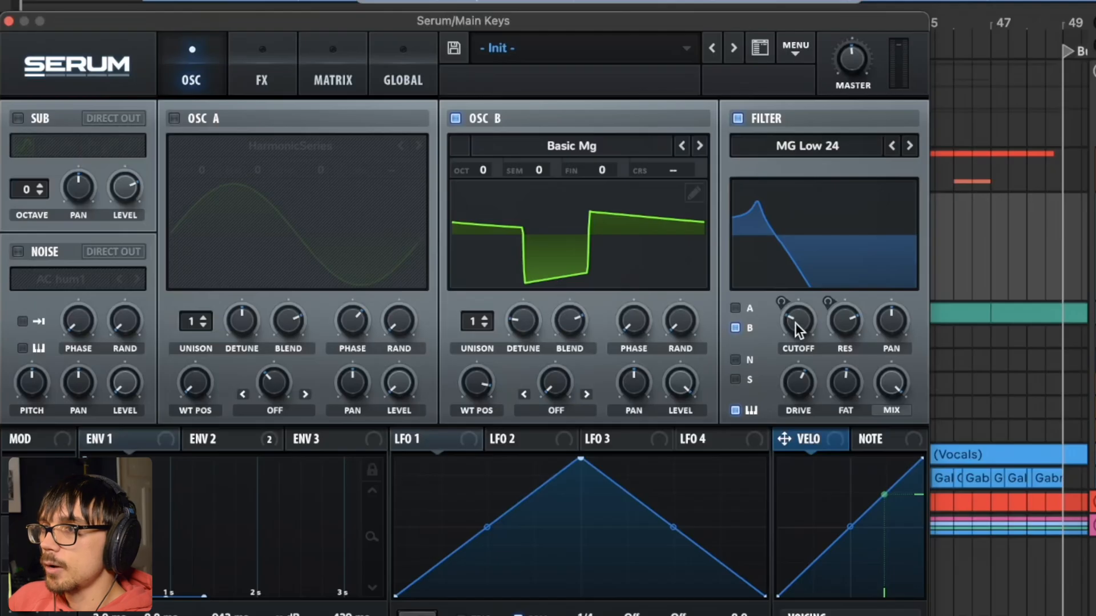
- Bypass the Env 2 modulation of Mast.Tun and of the filter cutoff in Serum
mouse_move(873, 239)
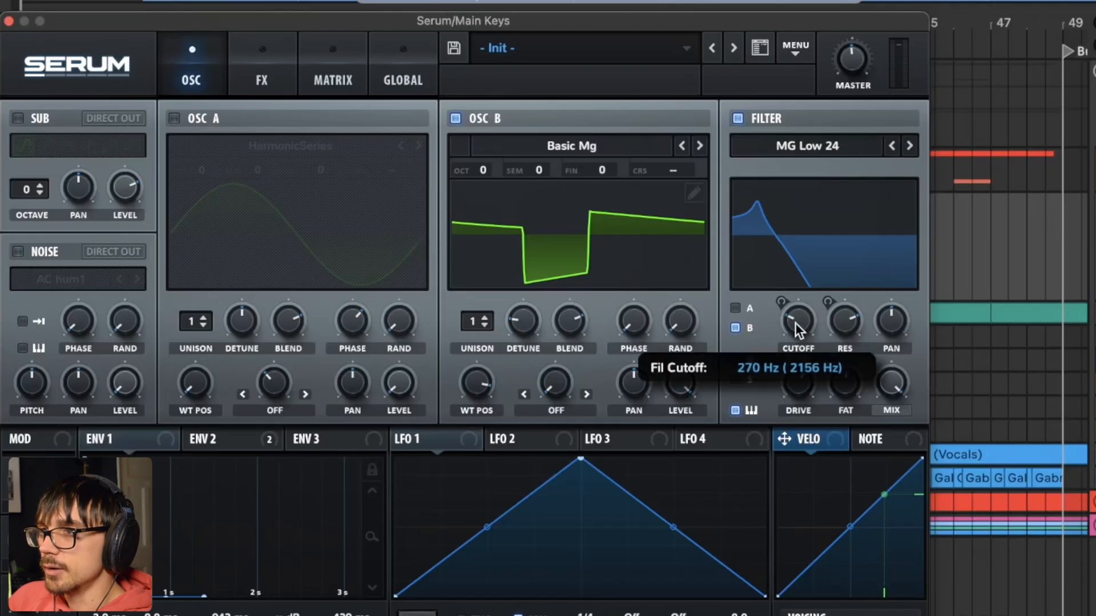
mouse_move(834, 327)
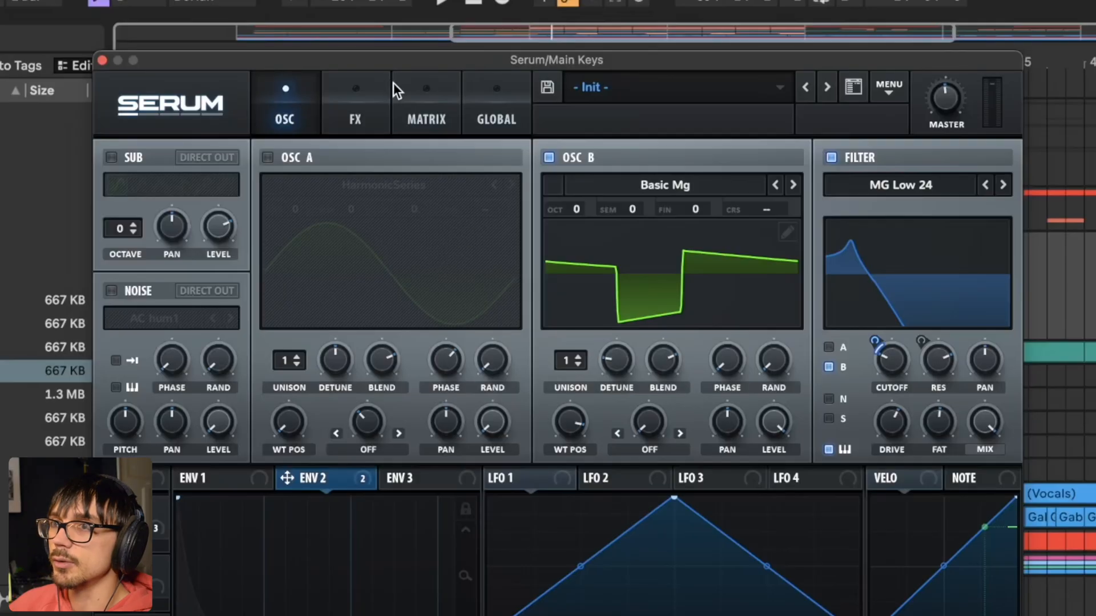
left_click(411, 96)
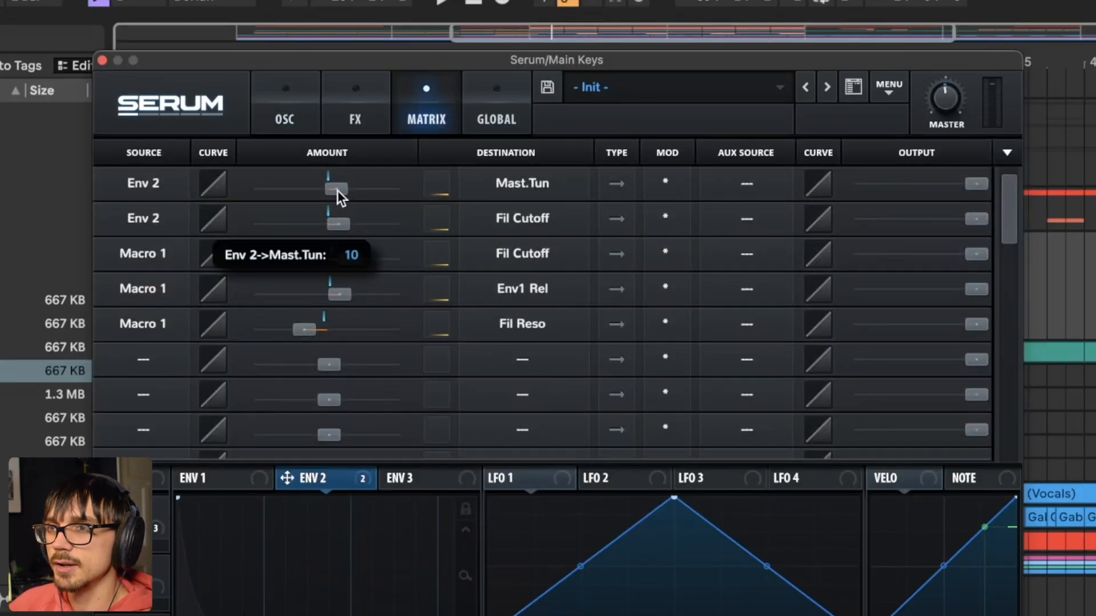
left_click(665, 183)
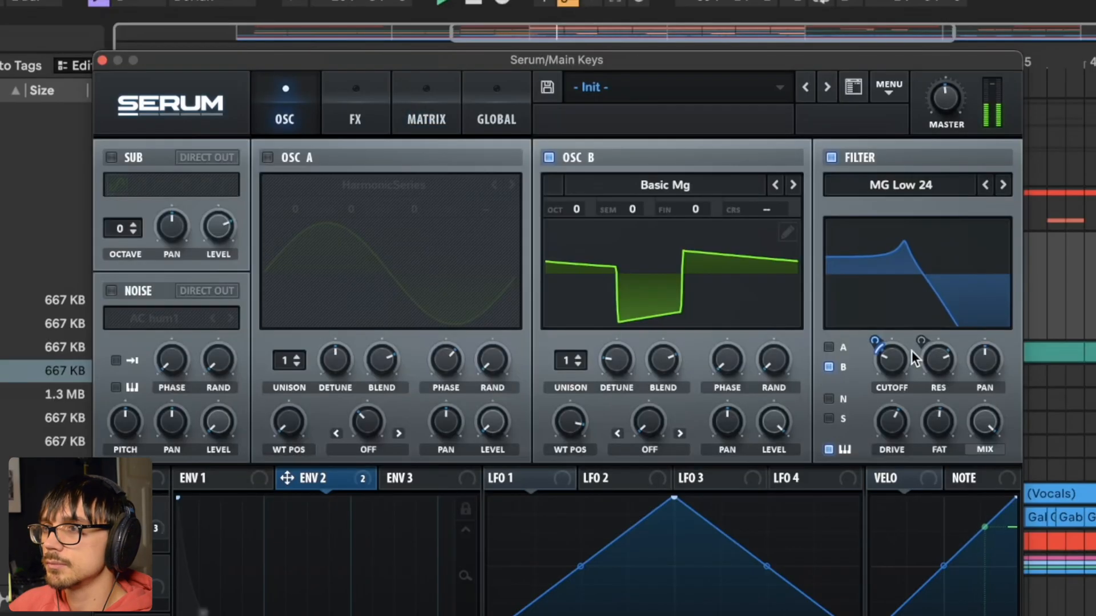
right_click(886, 359)
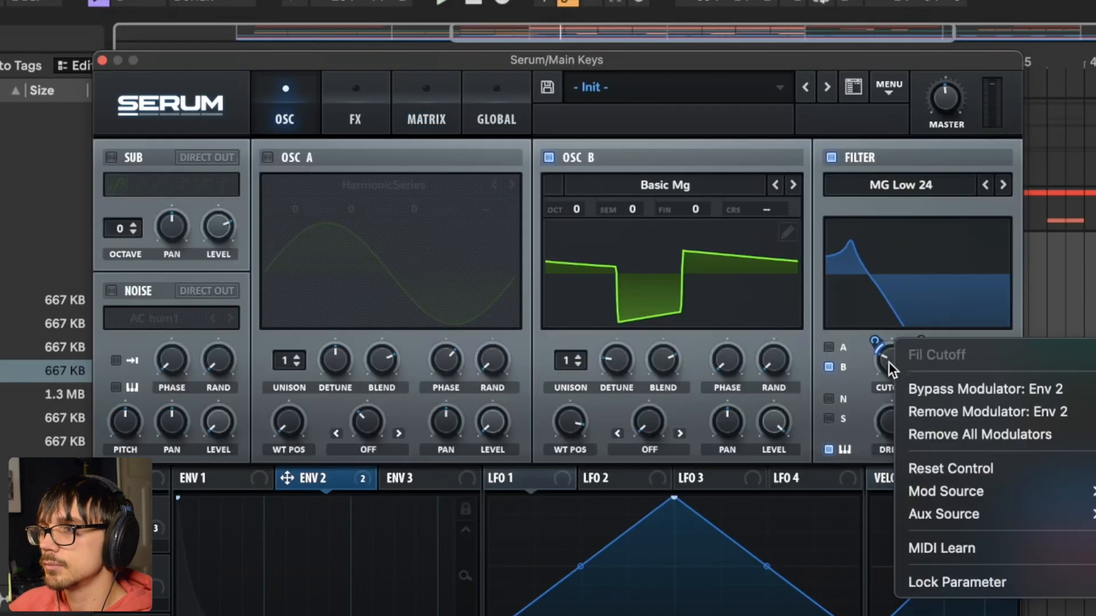
left_click(949, 391)
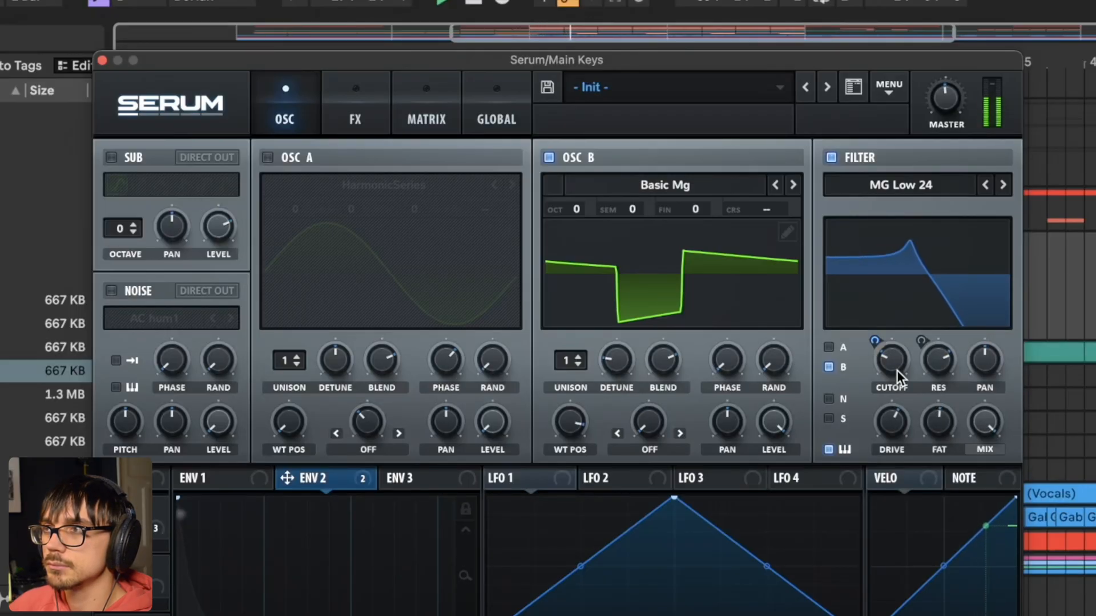
- Re-enable the Env 2 modulation of the filter cutoff and of Mast.Tun, and play the keys
right_click(897, 368)
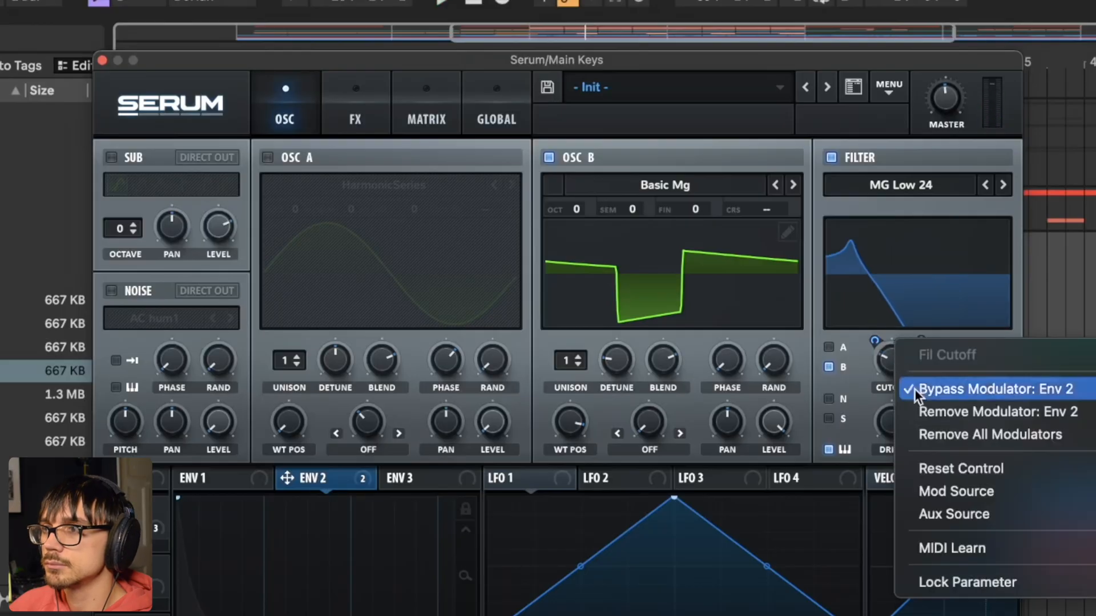
left_click(953, 389)
left_click(440, 120)
left_click(671, 185)
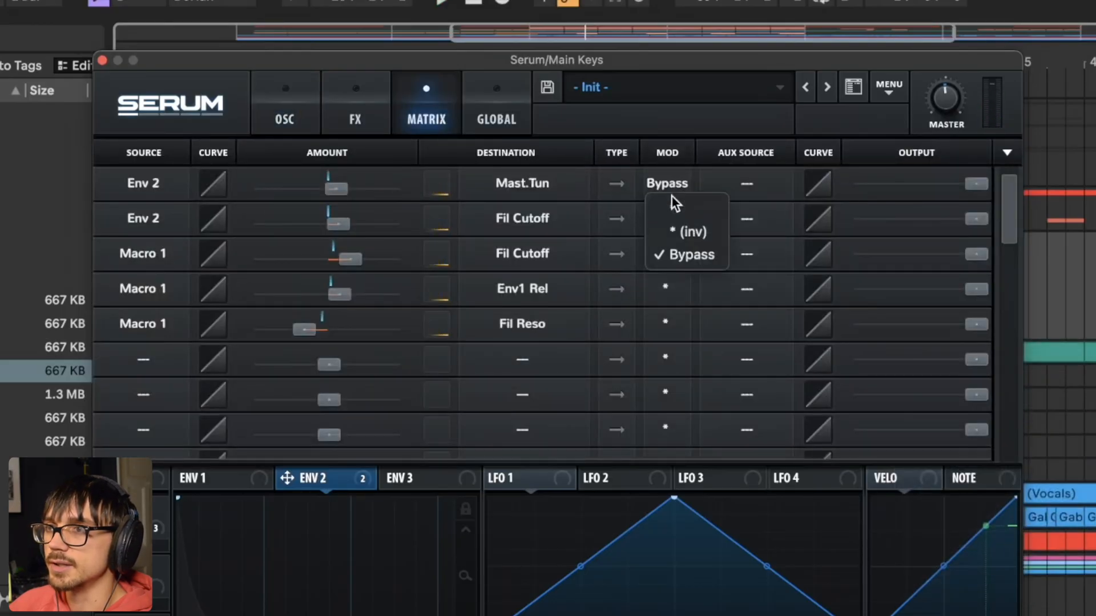
left_click(676, 210)
key("space")
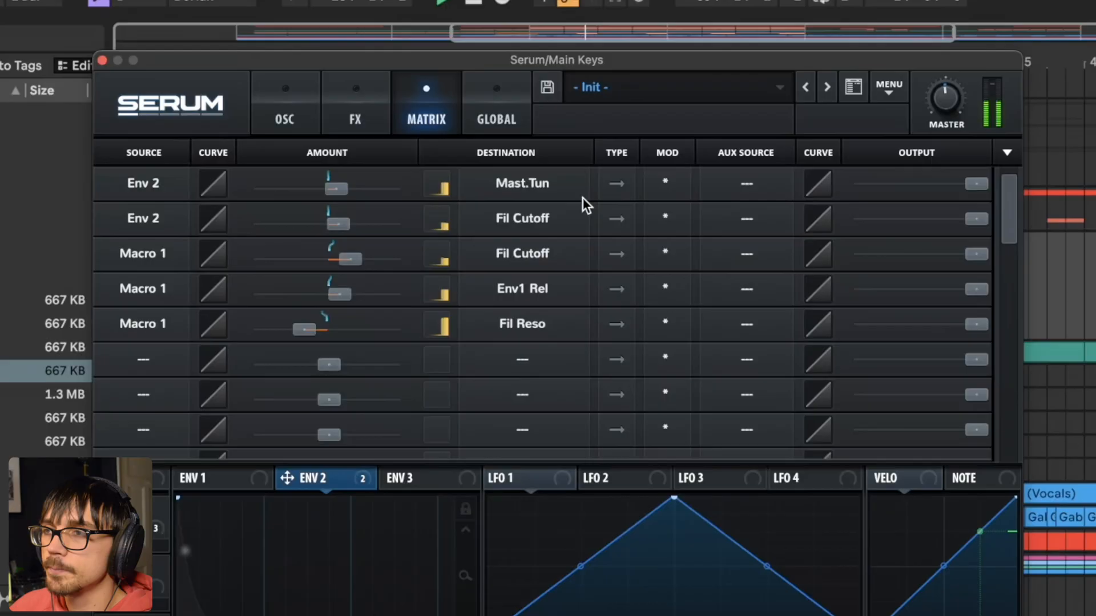
- Show Env 1's settings and the Bright macro's modulation targets on Serum's oscillator page
left_click(295, 103)
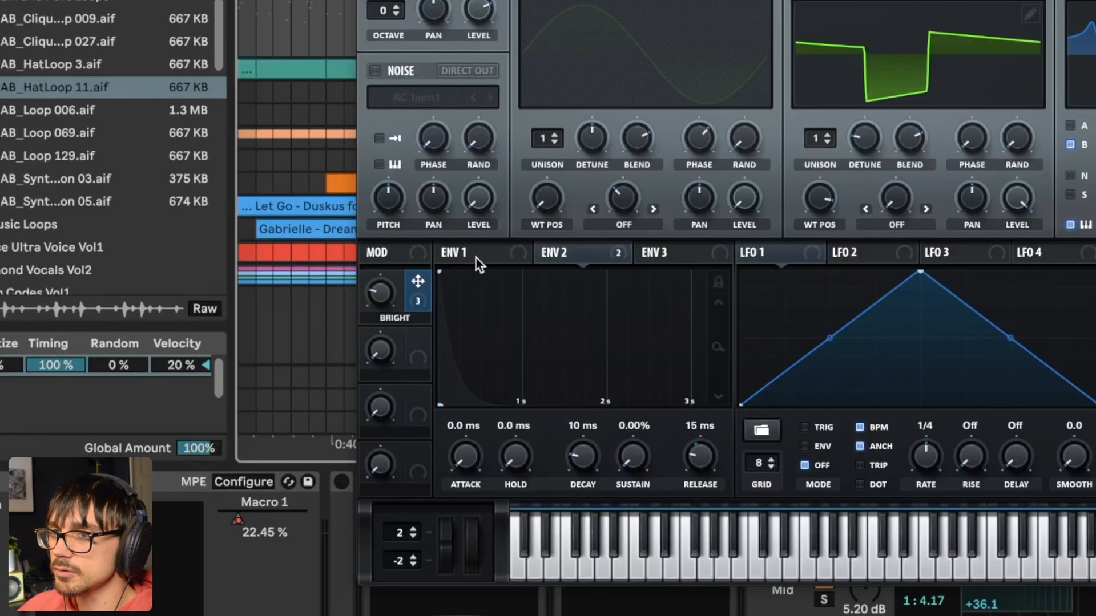
left_click(472, 258)
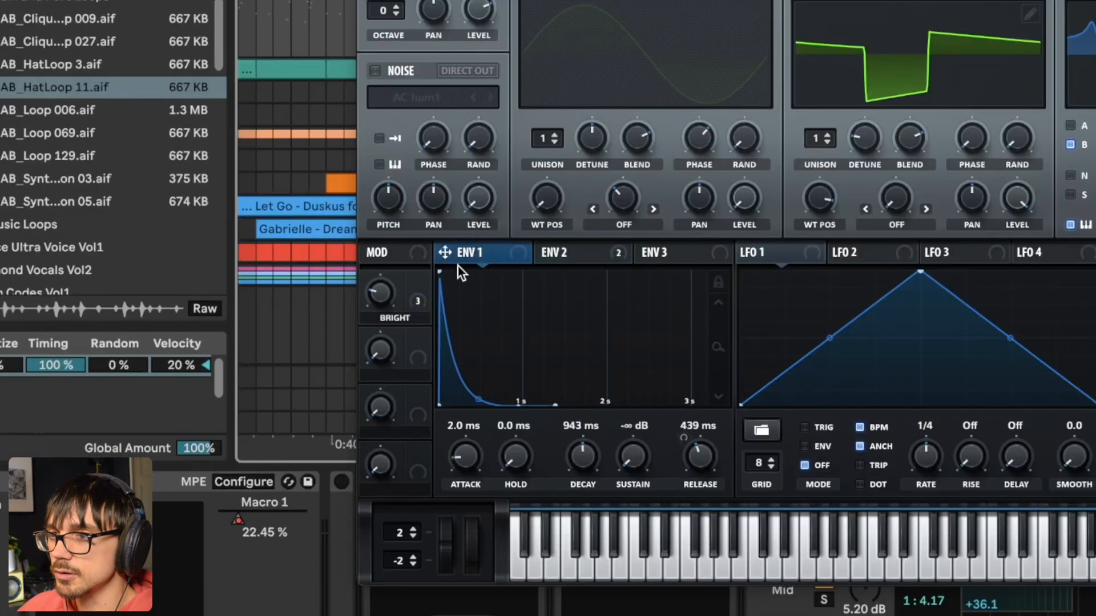
left_click(414, 289)
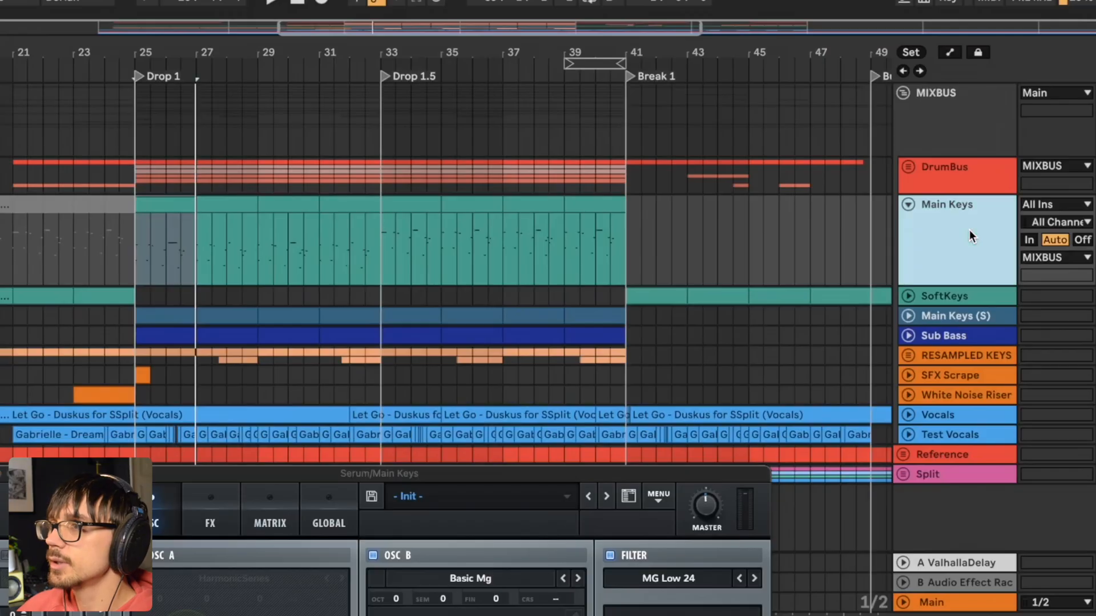
- Show the Serum Macro 1 automation on the Main Keys track and highlight it from bar 25 to bar 33
key("a")
left_click(937, 240)
left_click(942, 269)
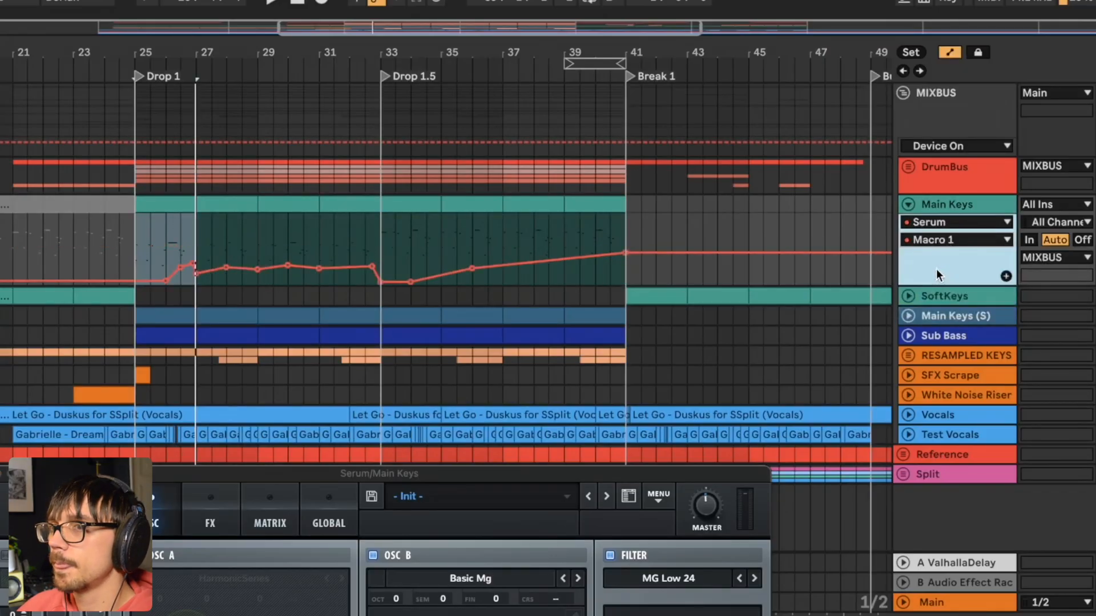
scroll(118, 242, "up", 3)
left_click_drag(118, 246, 488, 235)
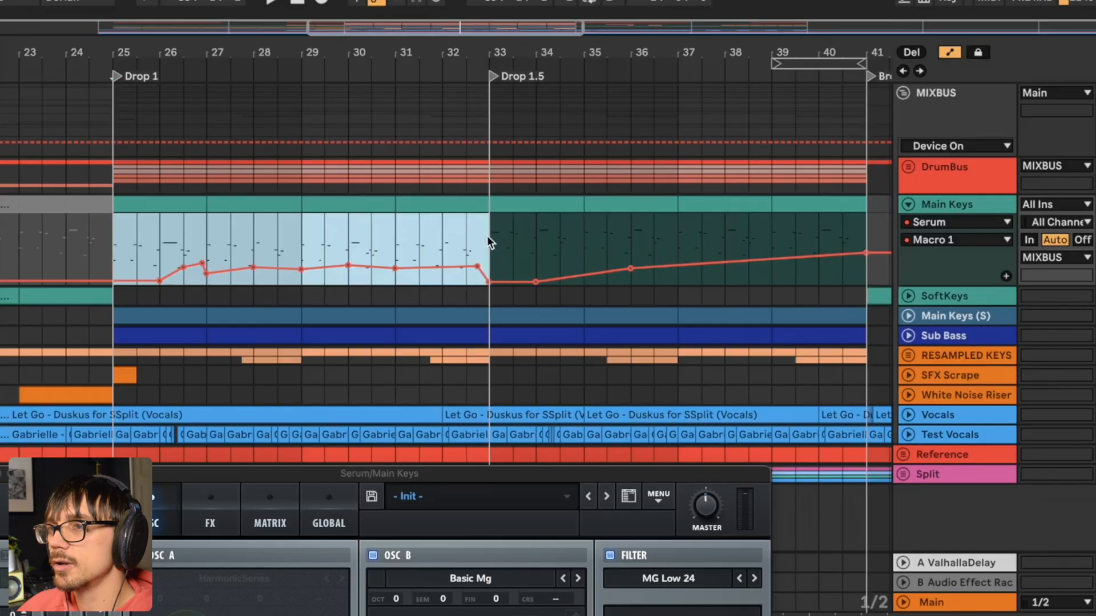
left_click(488, 235)
- Play the Main Keys from bar 25 and examine the Macro 1 automation rise between bars 26 and 27
left_click(117, 251)
key("space")
key("space")
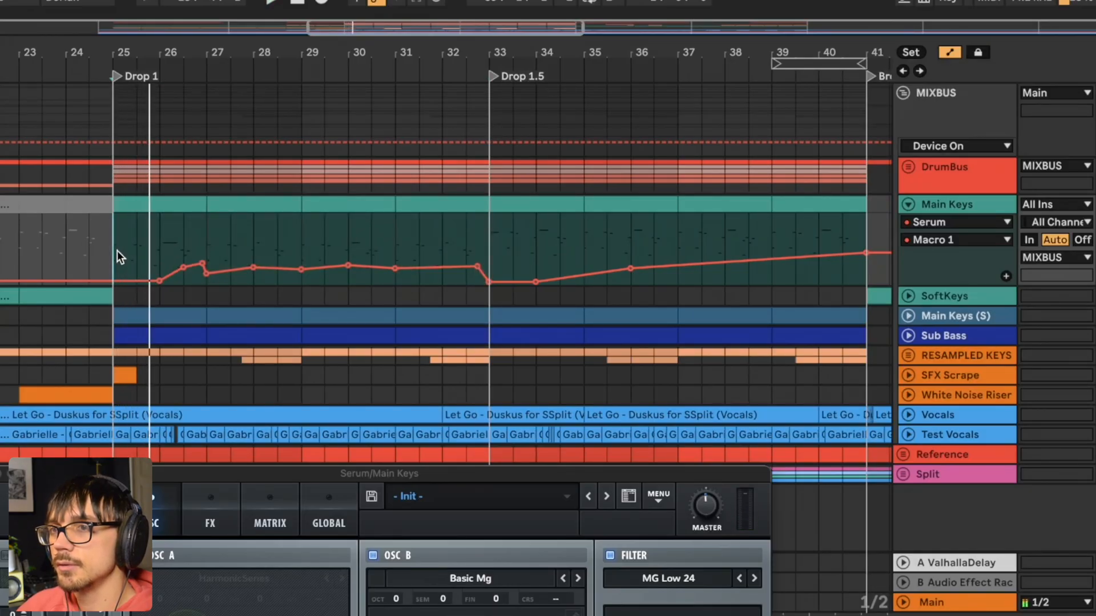
key("space")
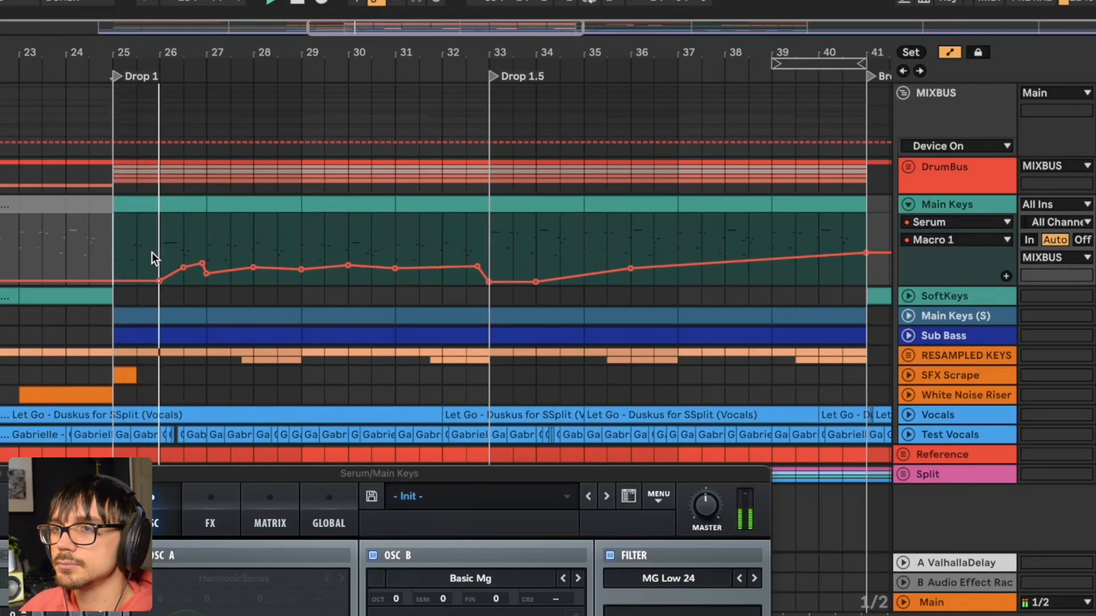
left_click_drag(173, 240, 205, 241)
key("space")
left_click(163, 236)
left_click(185, 231)
key("space")
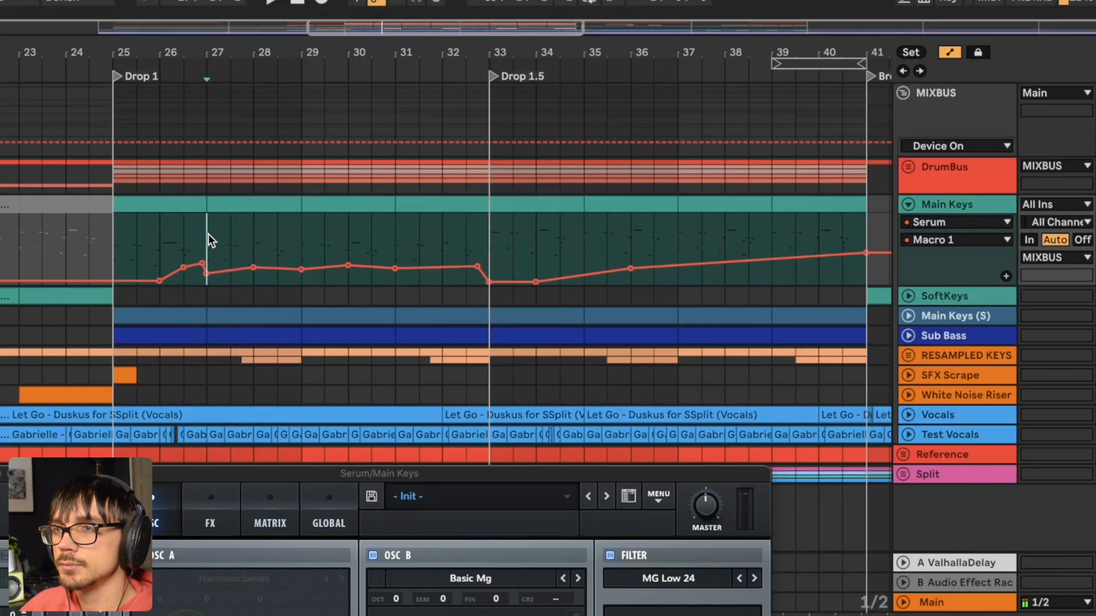
- Replay the start of Drop 1 and examine the Macro 1 automation between bars 27 and 33
left_click(207, 234)
left_click(123, 237)
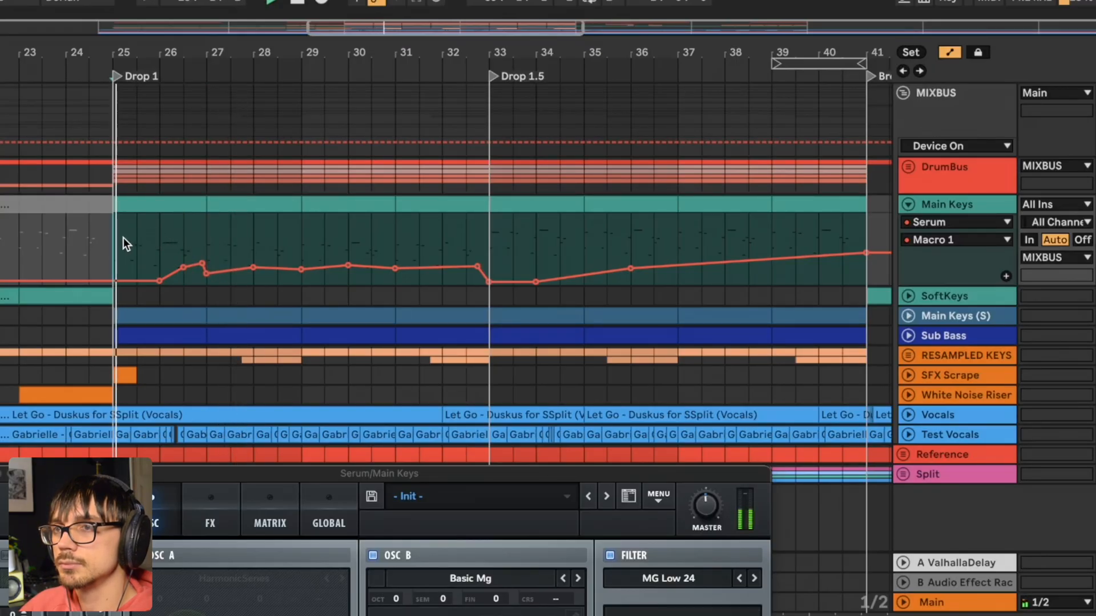
left_click(205, 234)
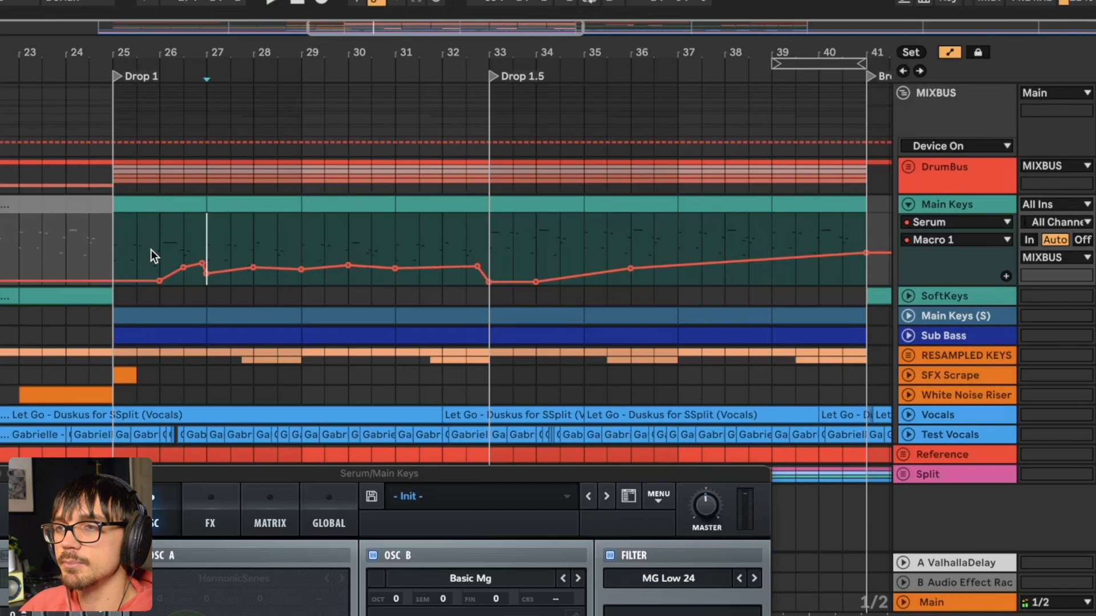
left_click(237, 236)
key("space")
left_click_drag(231, 244, 476, 242)
left_click(417, 245)
left_click(302, 242)
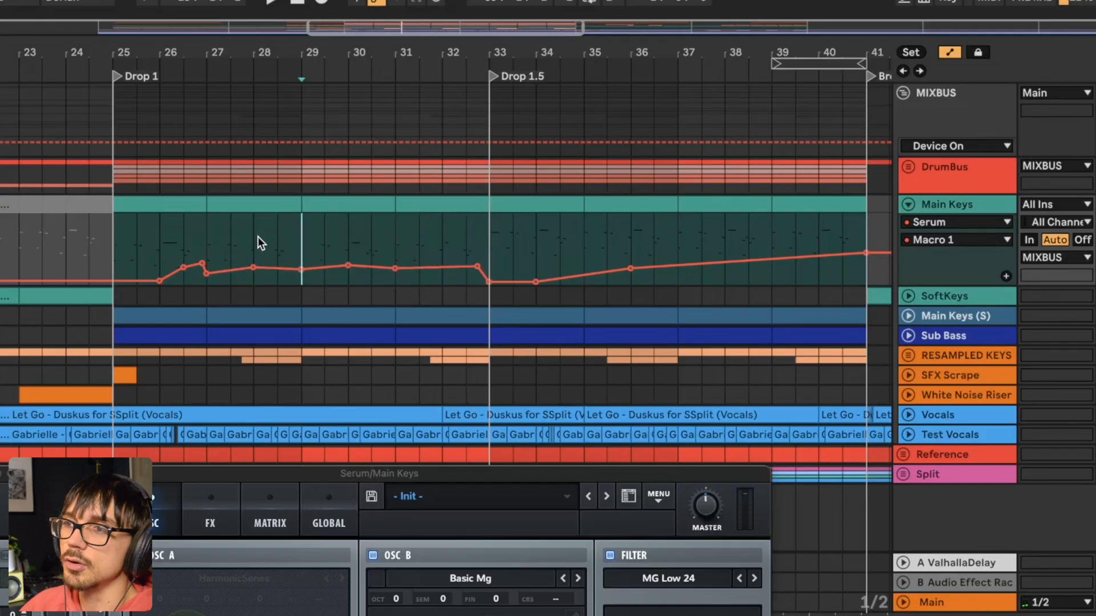
- Play on from Drop 1 and examine the rising Macro 1 automation between Drop 1.5 and Break 1
left_click(257, 240)
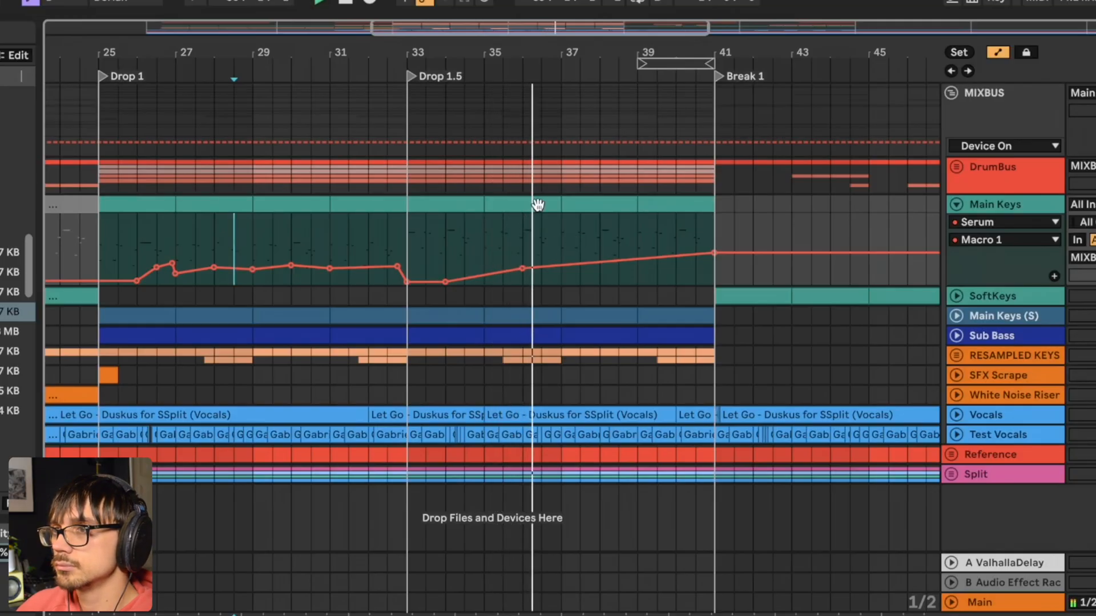
scroll(455, 126, "down", 3)
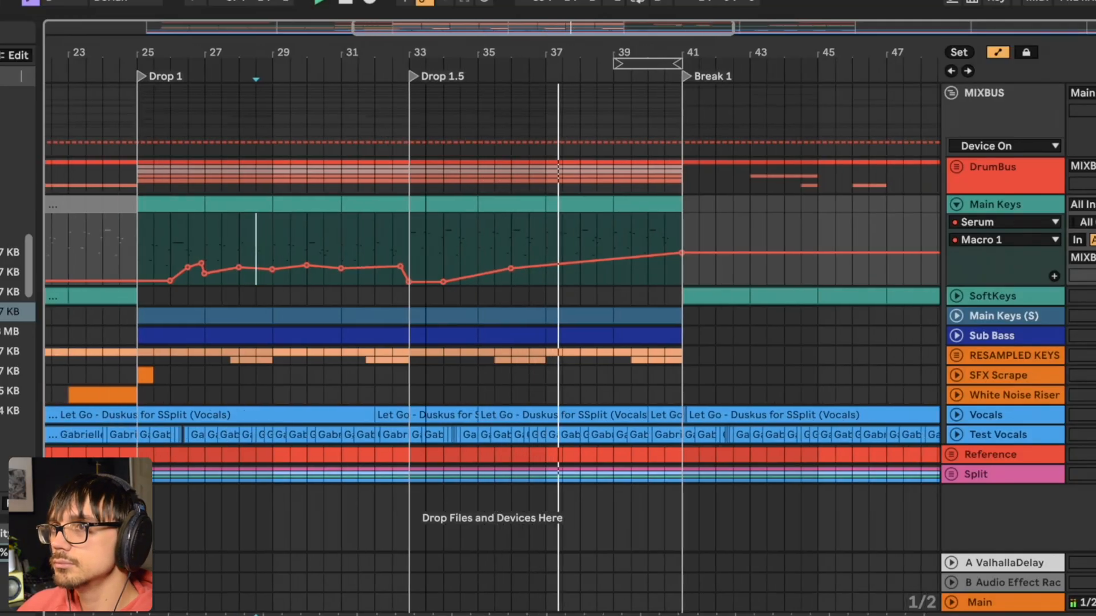
left_click_drag(490, 240, 615, 234)
left_click(493, 242)
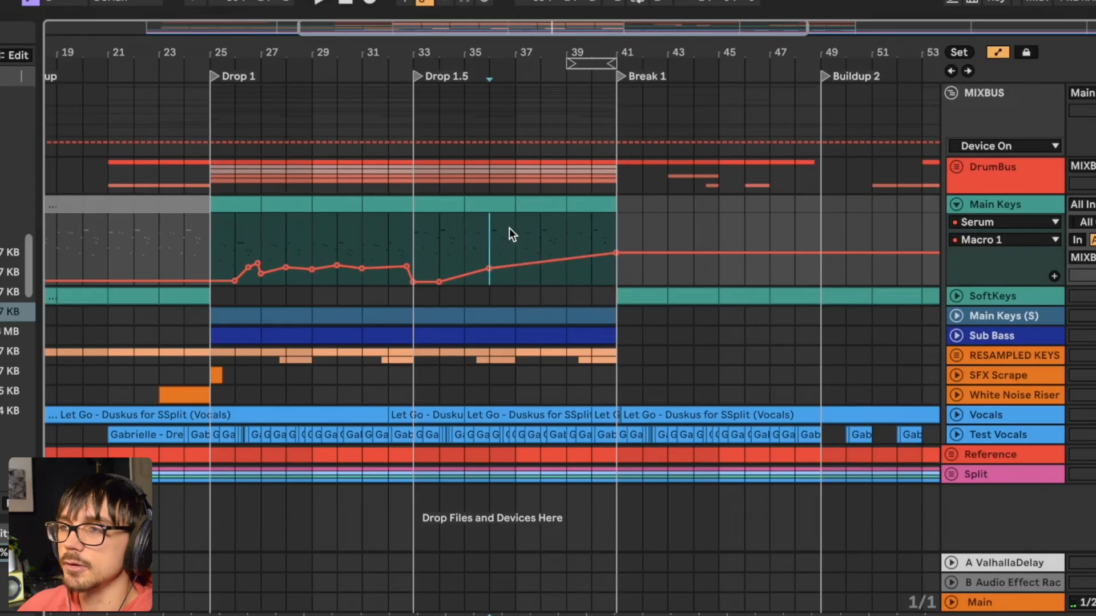
left_click_drag(469, 251, 594, 248)
left_click(542, 245)
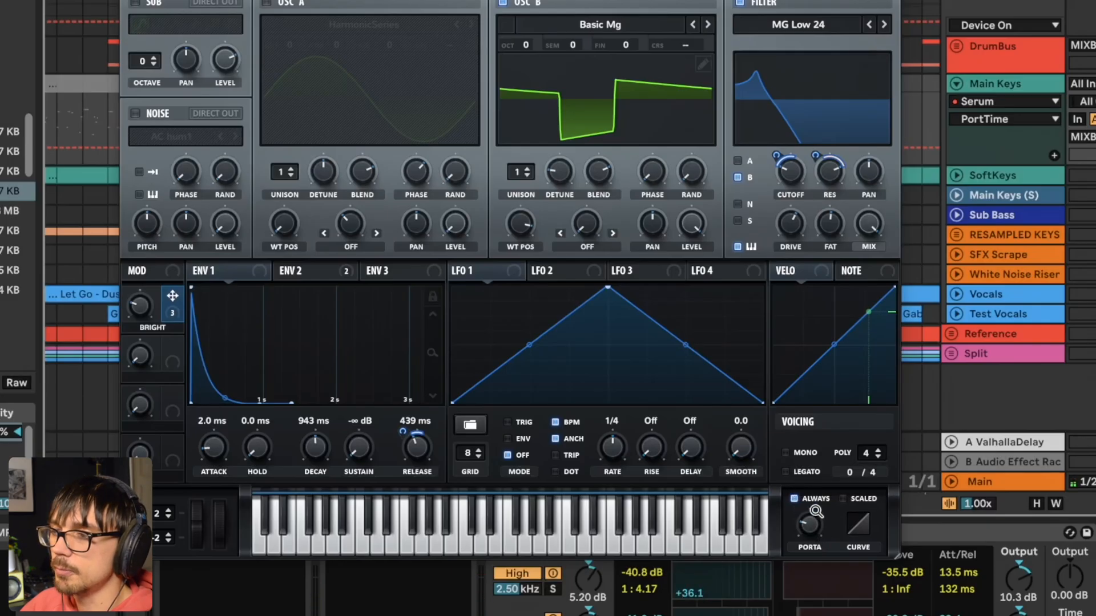
- Lower Serum's portamento time to 0 ms during playback for comparison, and raise it back
mouse_move(815, 529)
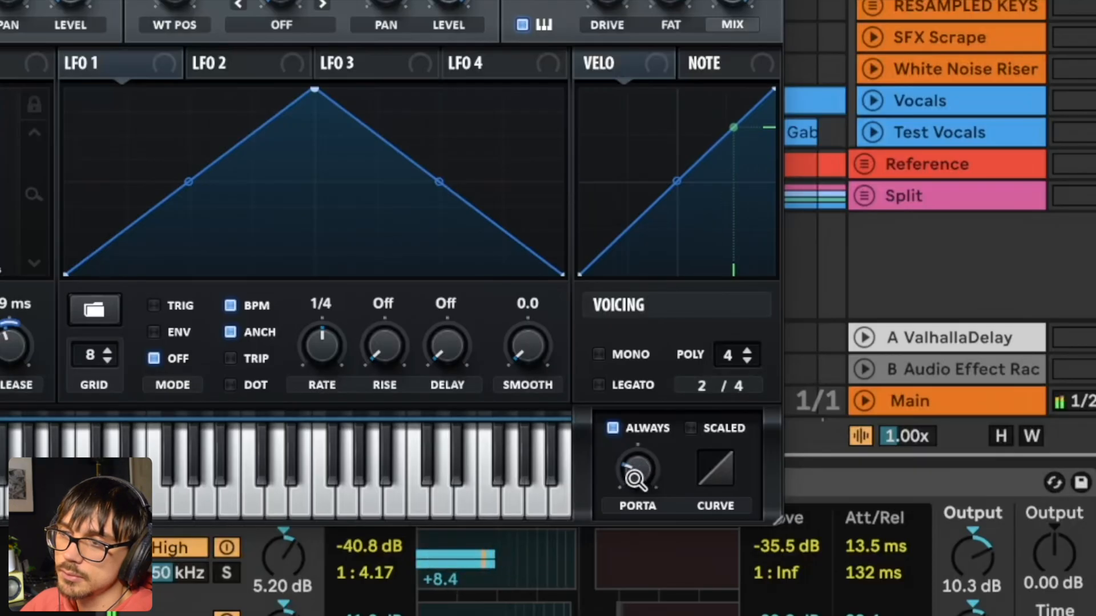
left_click_drag(635, 479, 635, 549)
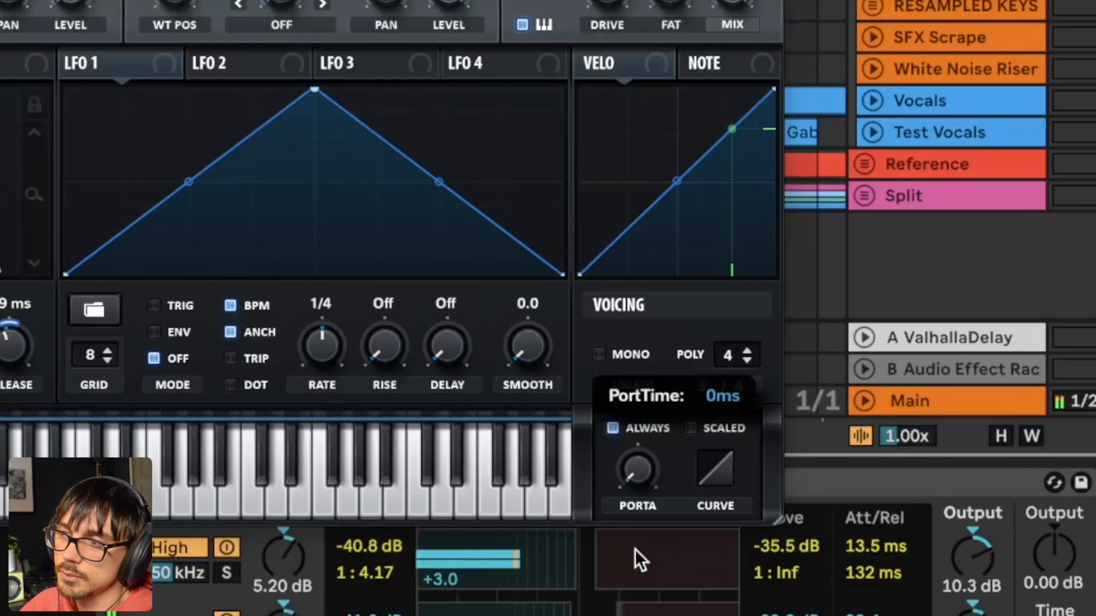
left_click_drag(635, 549, 632, 477)
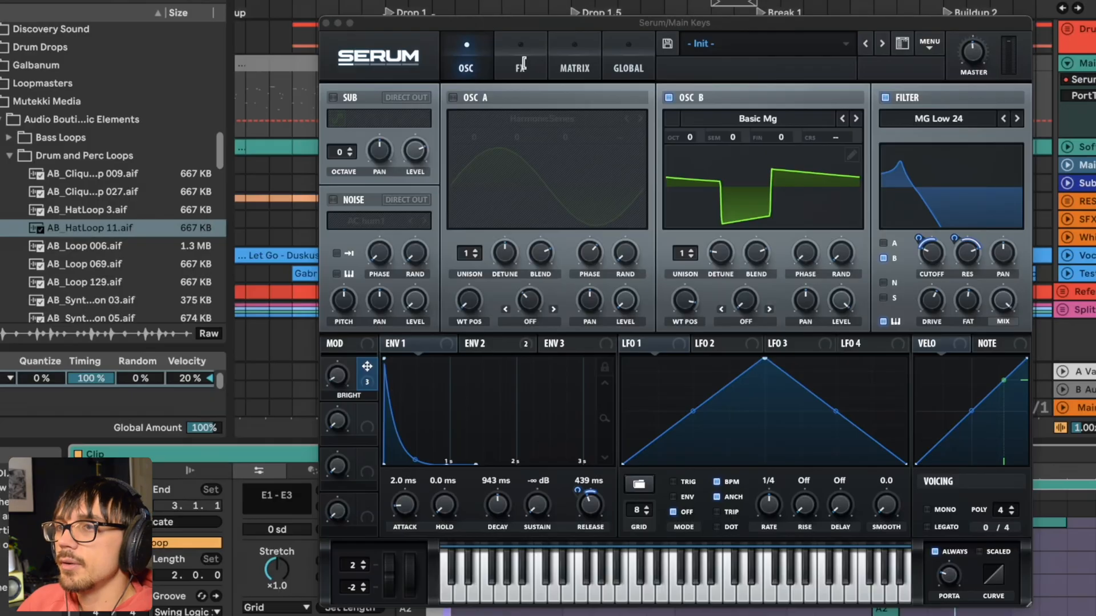
- Enable the Reverb-type filter in Serum's effects and raise its mix to maximum
left_click(521, 64)
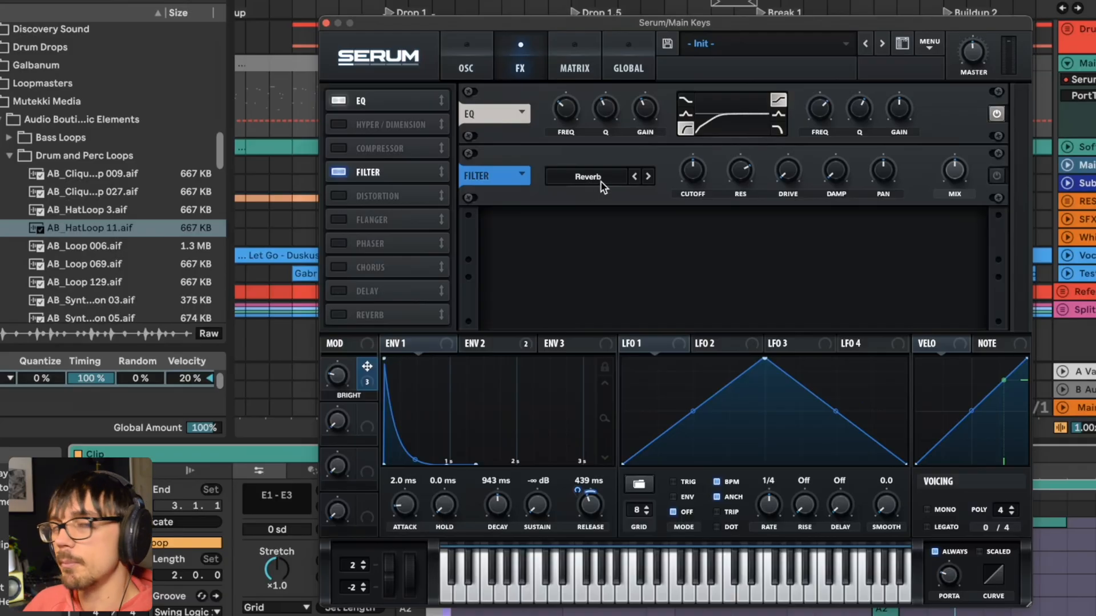
left_click(995, 176)
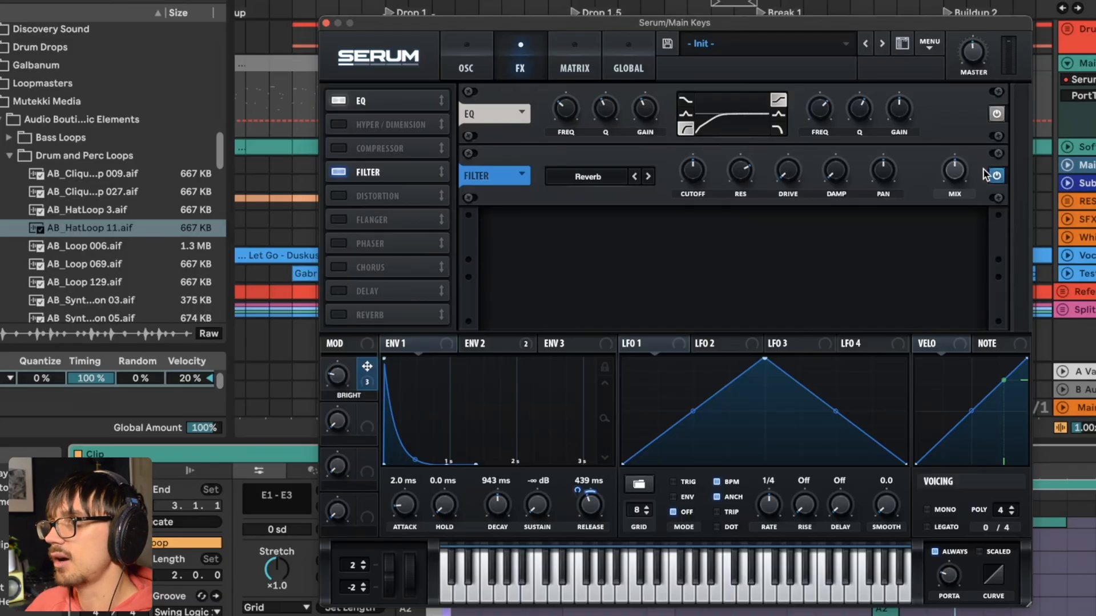
left_click_drag(958, 180, 959, 154)
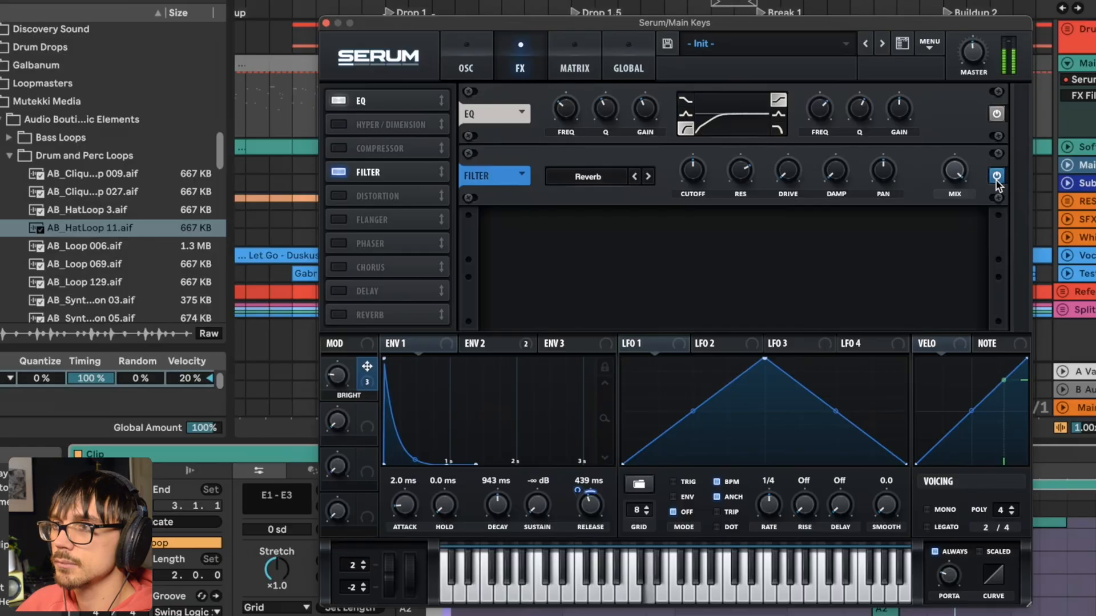
- Adjust the Reverb filter's cutoff and browse the categories of filter types, keeping Reverb
mouse_move(703, 156)
mouse_move(702, 155)
left_mouse_down()
mouse_move(703, 136)
mouse_move(703, 171)
left_mouse_up()
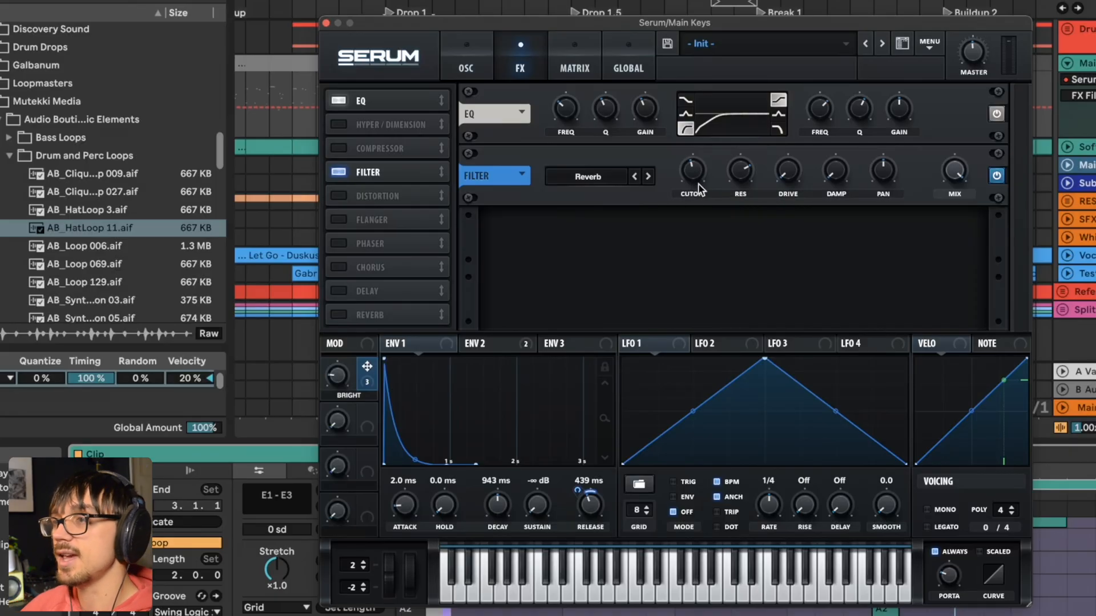
left_click(588, 176)
mouse_move(596, 232)
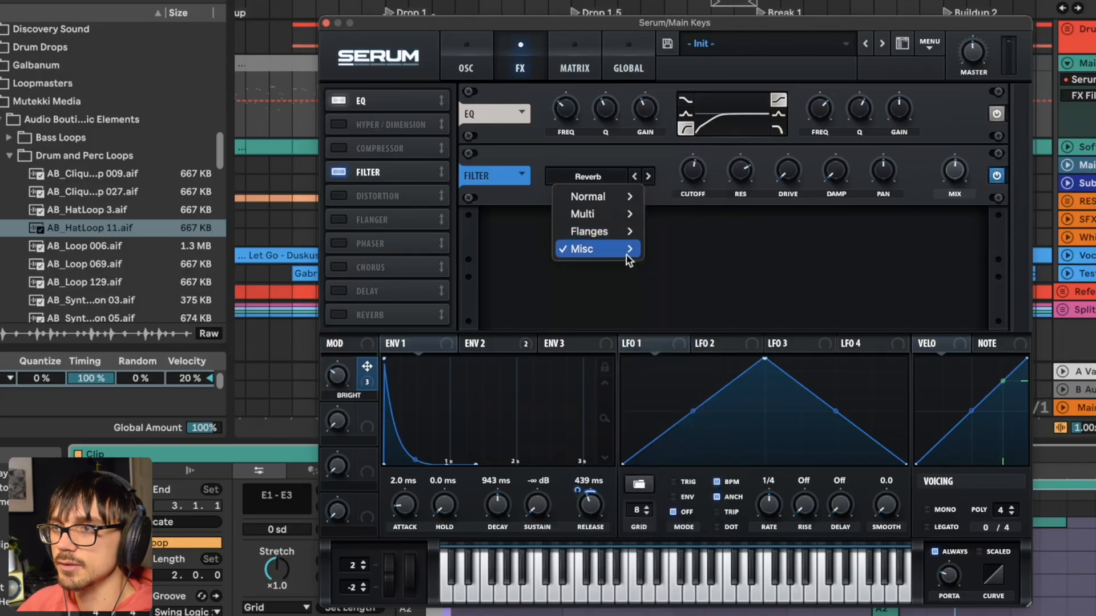
- Bypass the filter effect and move it directly after the EQ in Serum's effects order
left_click(996, 175)
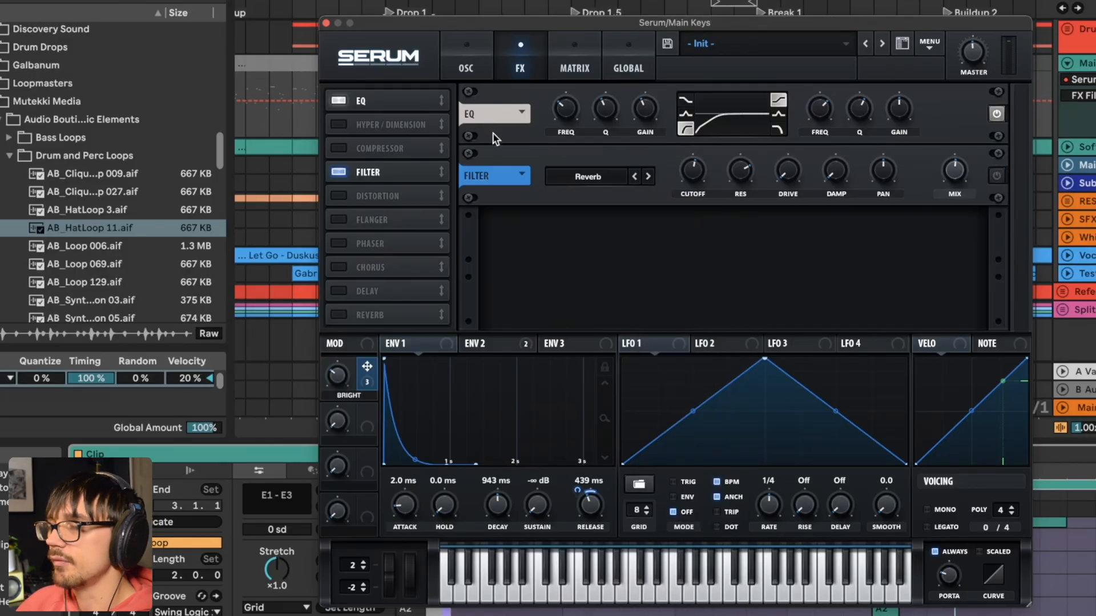
left_click_drag(364, 173, 387, 124)
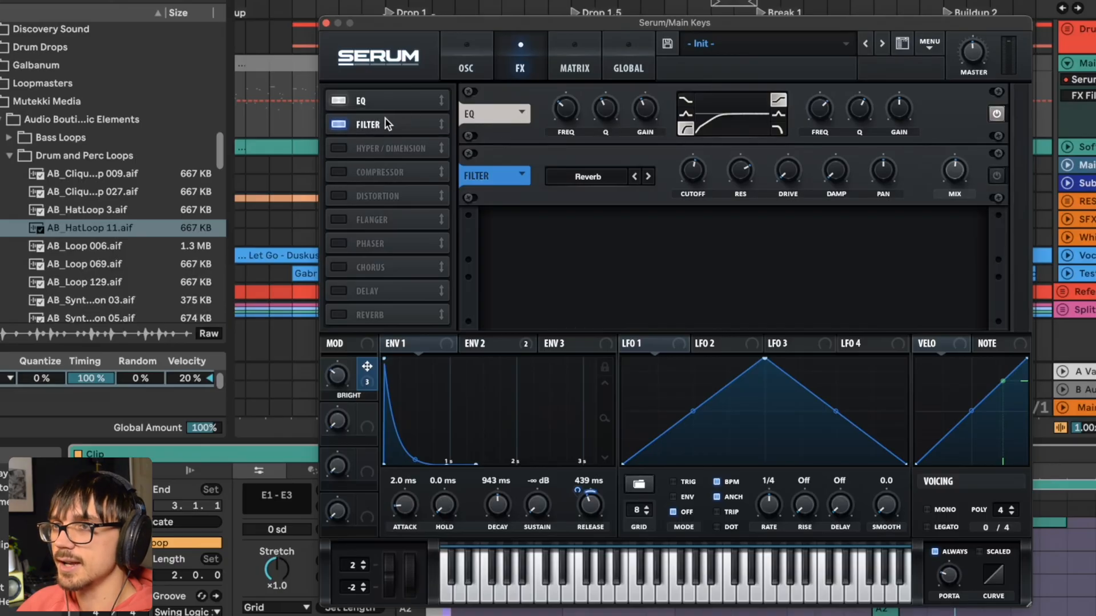
- Close Serum, show the Main Keys device chain and open its Airwindows Consolidated plugin
left_click(326, 23)
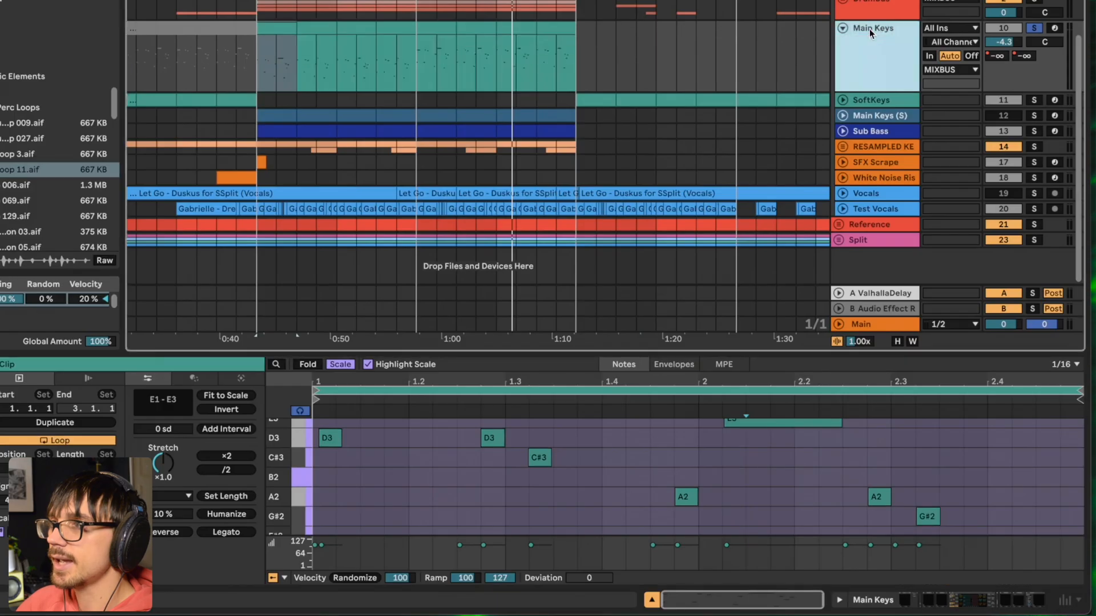
double_click(868, 29)
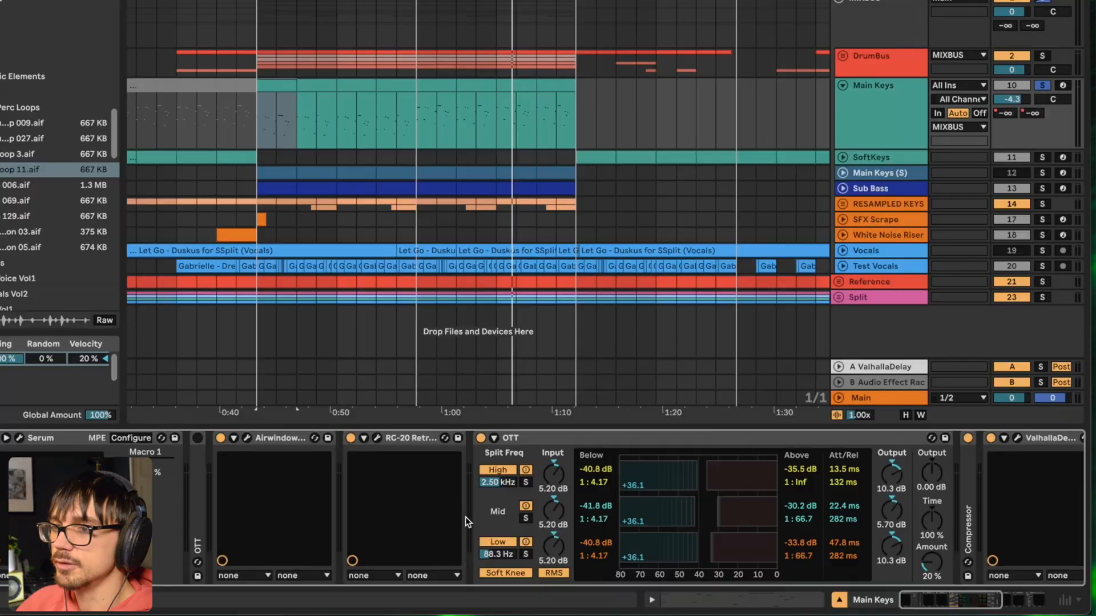
left_click(50, 441)
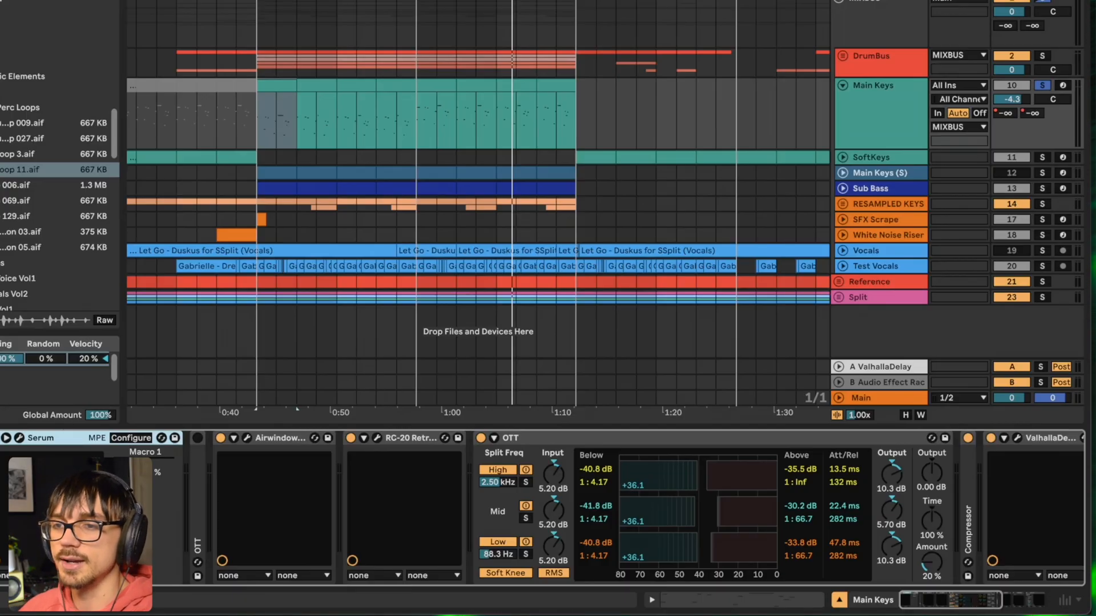
left_click(262, 440)
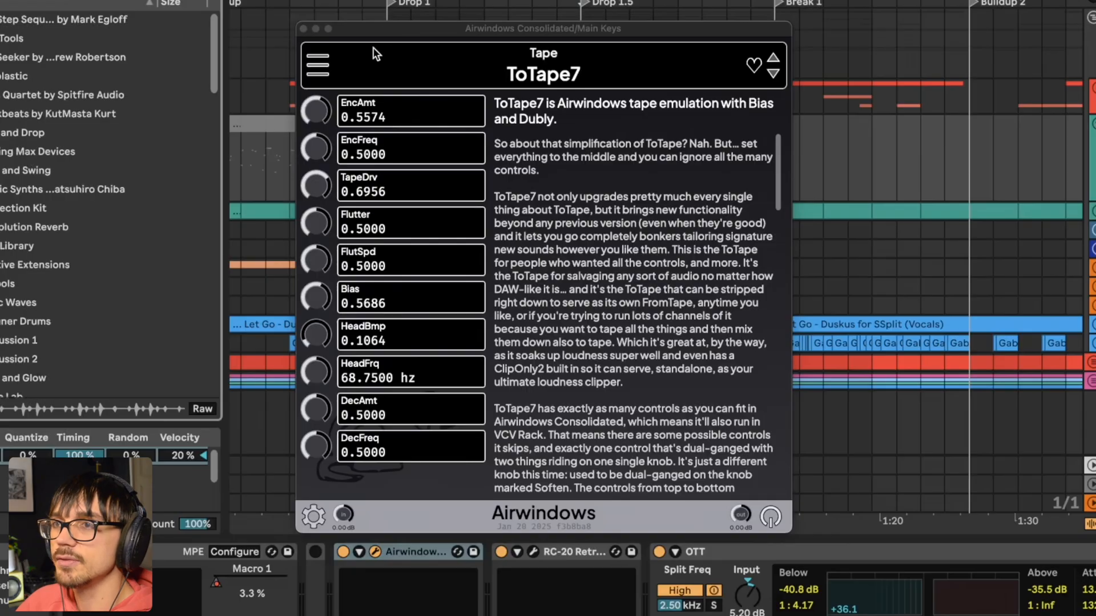
- Browse the Airwindows effect categories down to Tape, keeping ToTape7 loaded
left_click(460, 27)
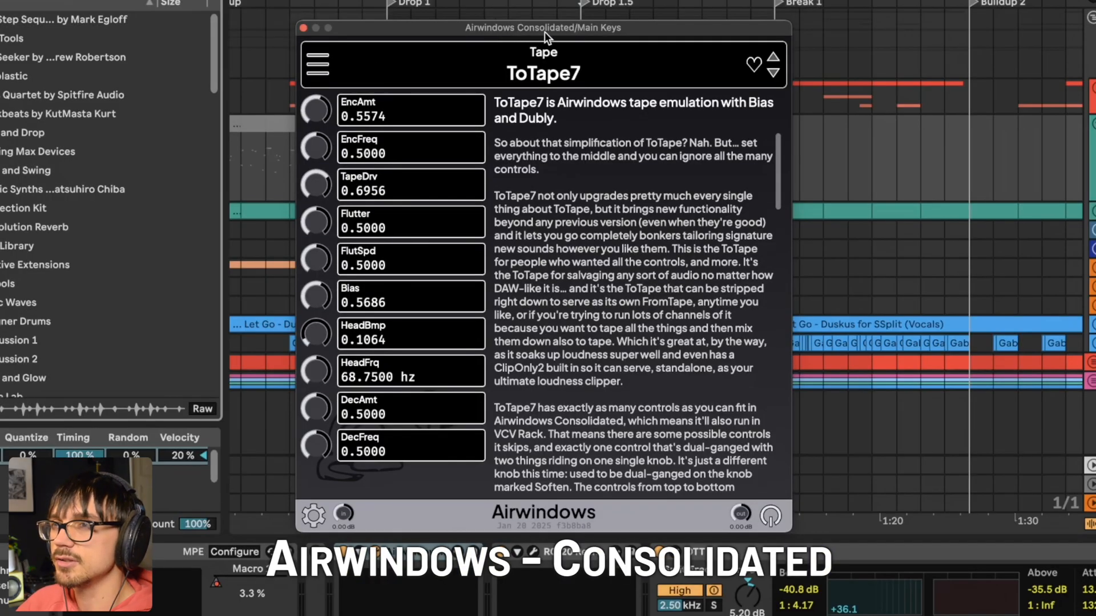
left_click(416, 66)
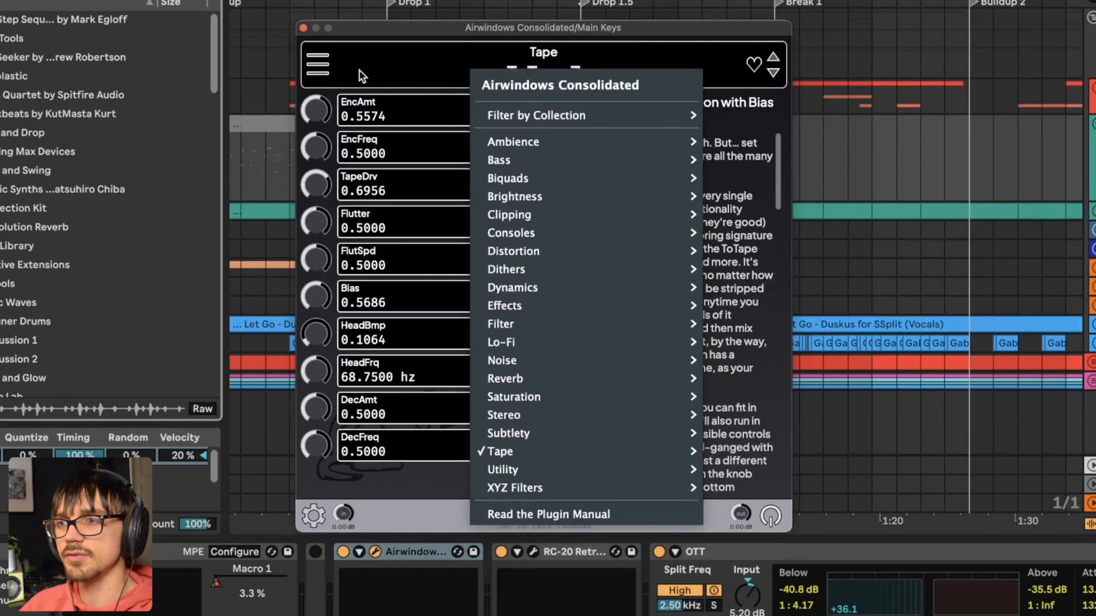
mouse_move(597, 454)
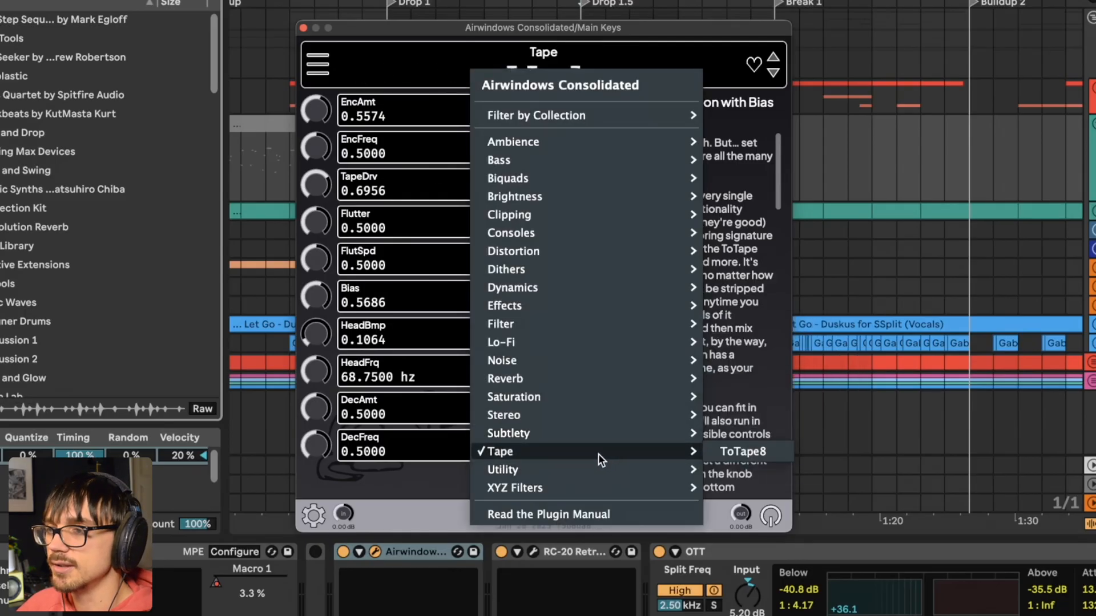
left_click(462, 75)
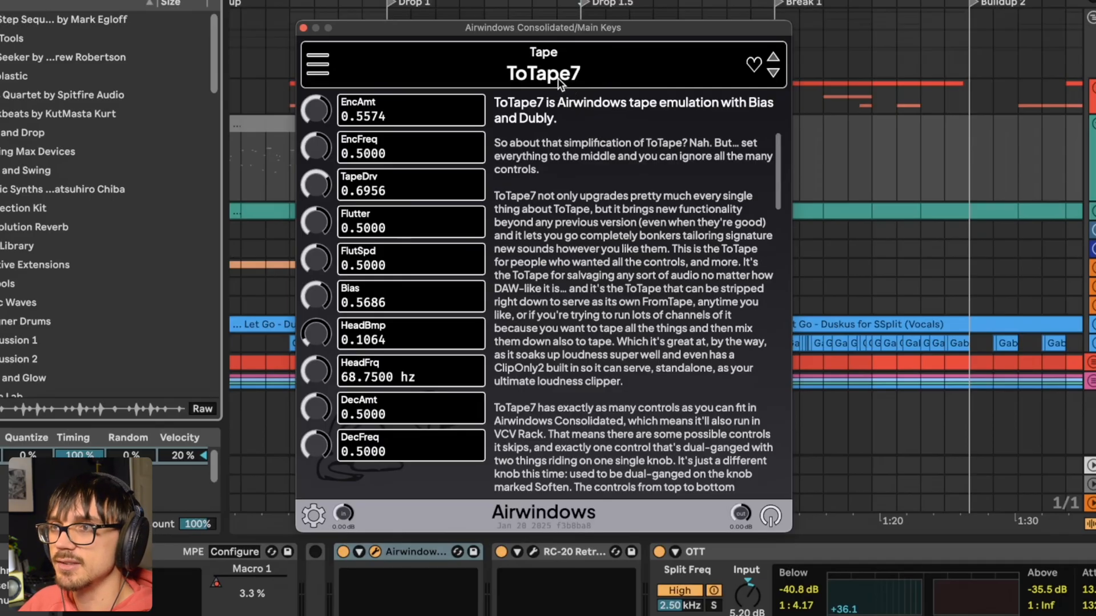
left_click(360, 70)
mouse_move(461, 451)
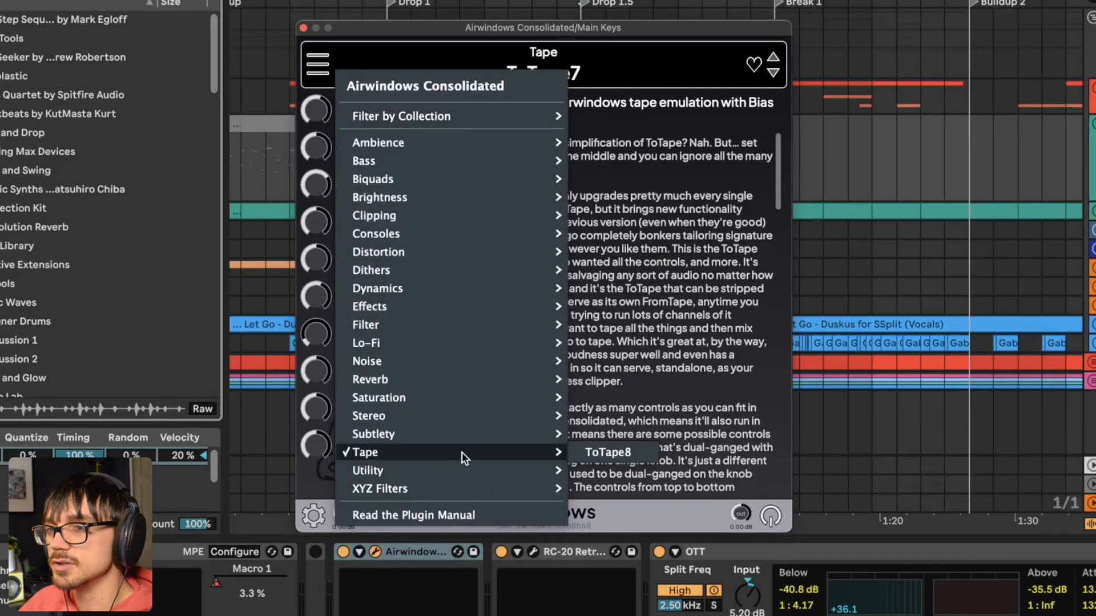
left_click(694, 183)
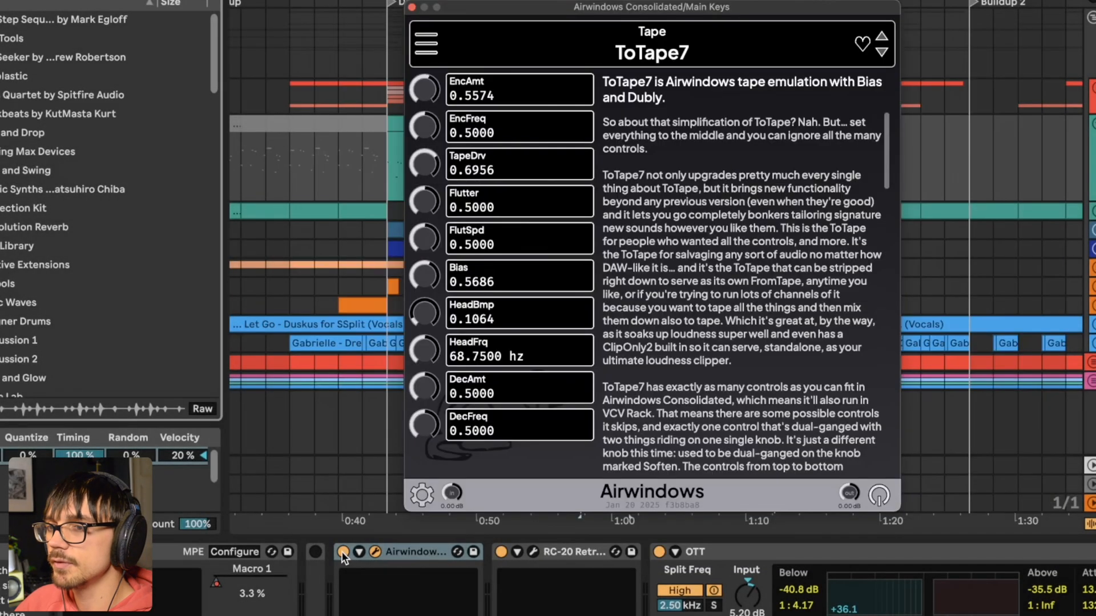
- Compare the Main Keys playback with ToTape7 off and on while RC-20 and OTT are bypassed
left_click(659, 552)
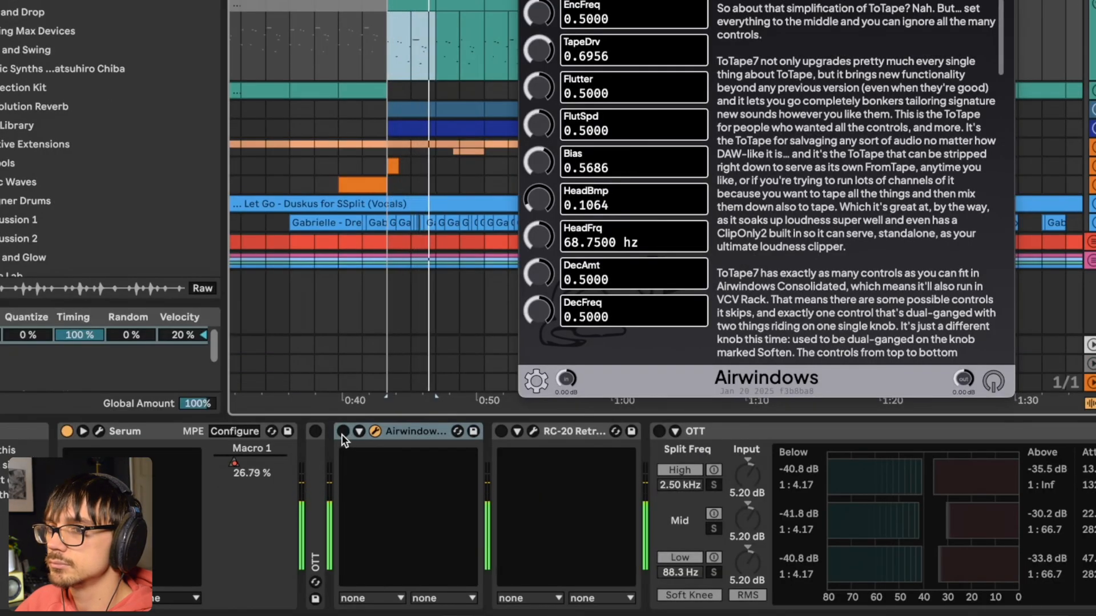
left_click(342, 433)
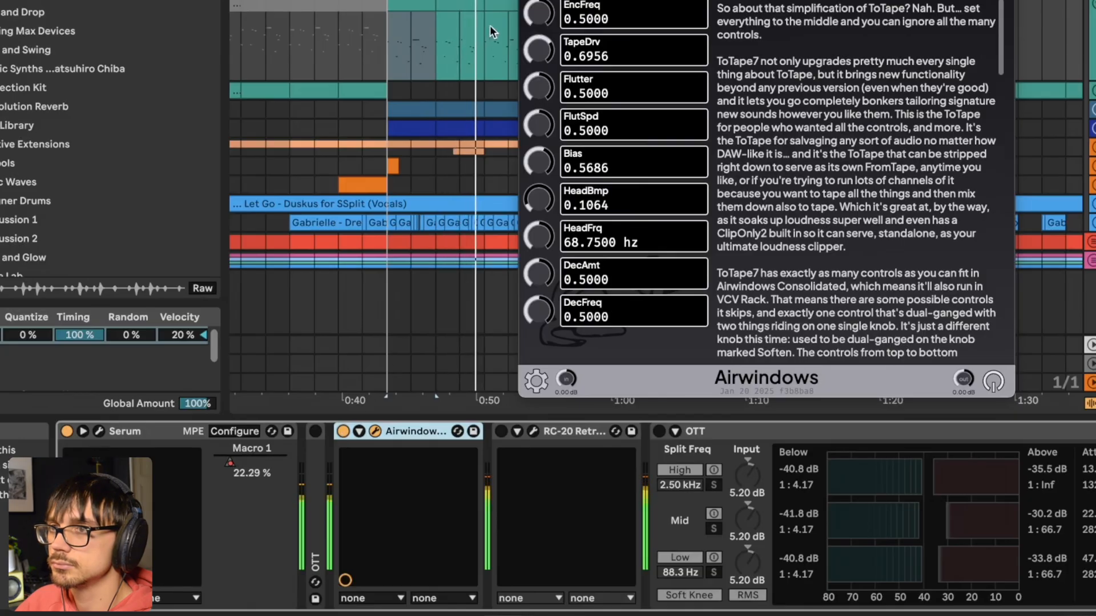
left_click(343, 431)
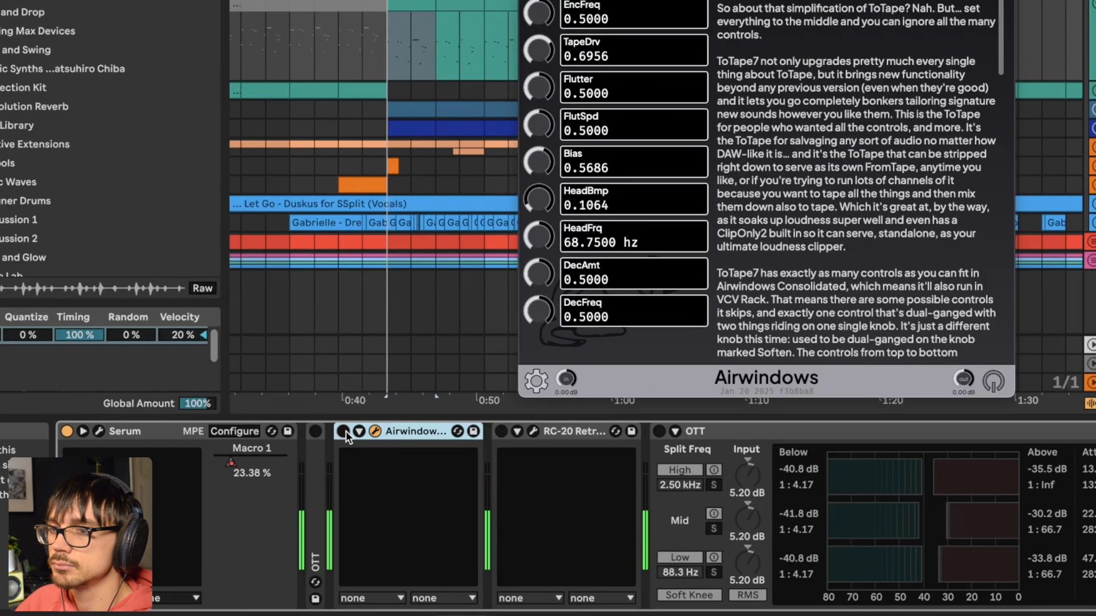
left_click(344, 431)
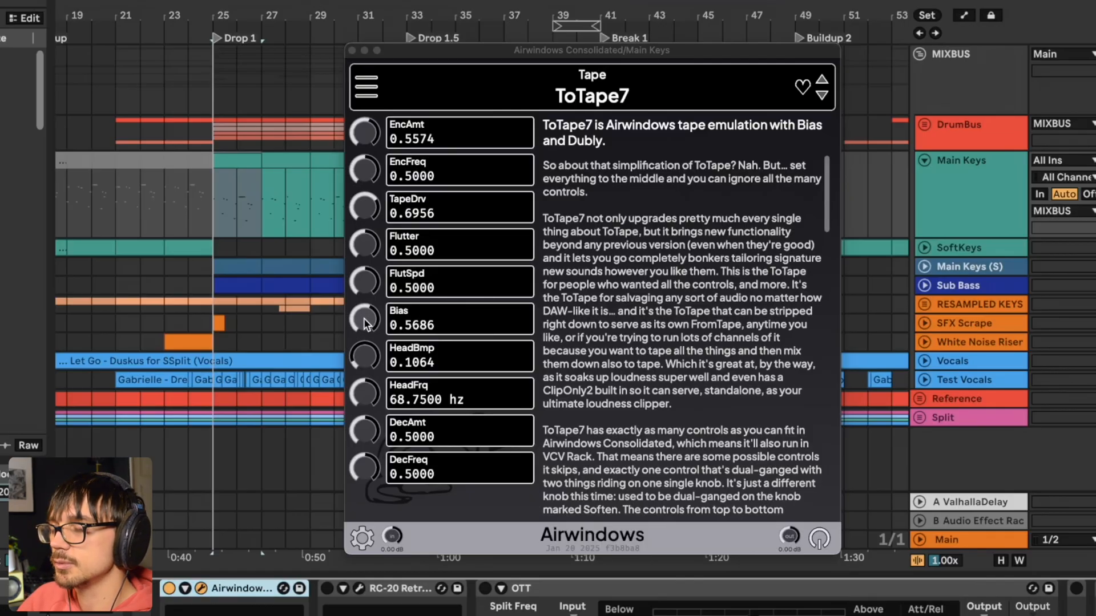
left_click_drag(364, 325, 361, 300)
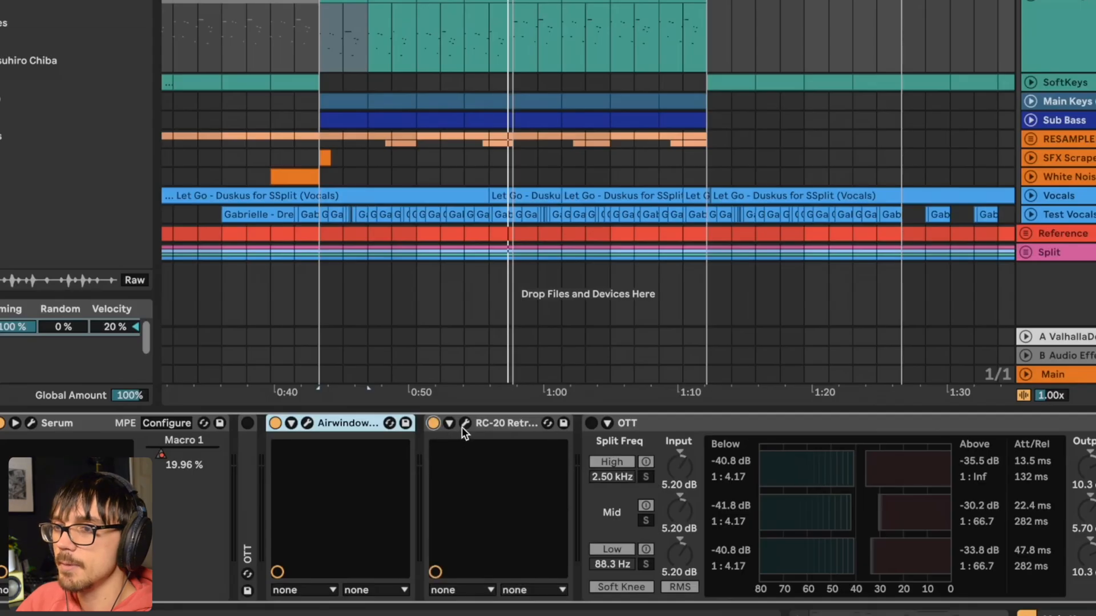
- Open RC-20 Retro Color on Main Keys and turn off its Noise and Magnetic modules, leaving Distort active
left_click(464, 424)
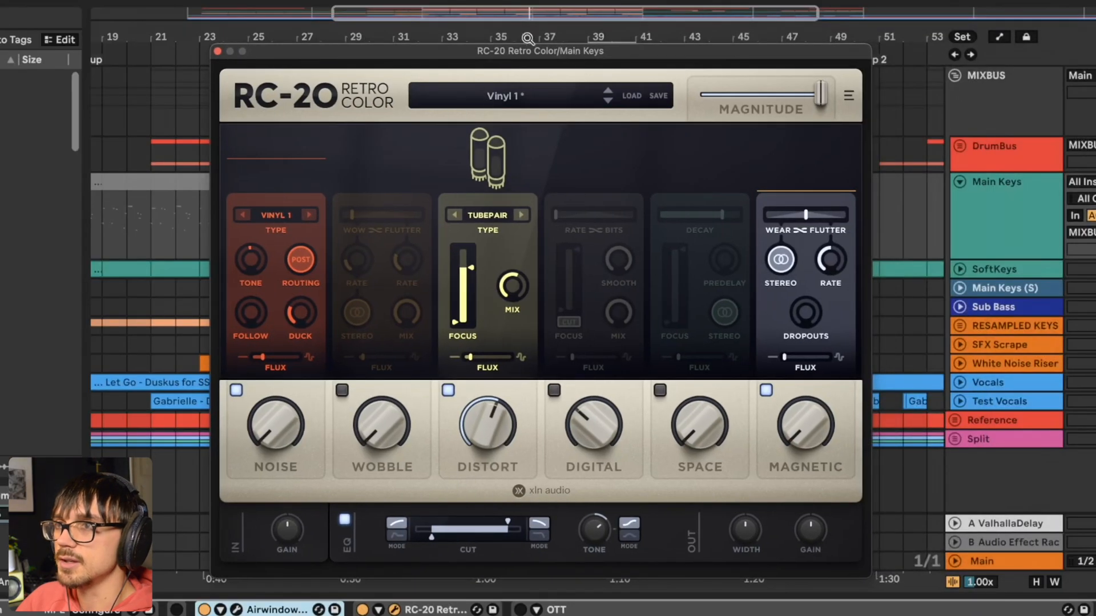
left_click(235, 391)
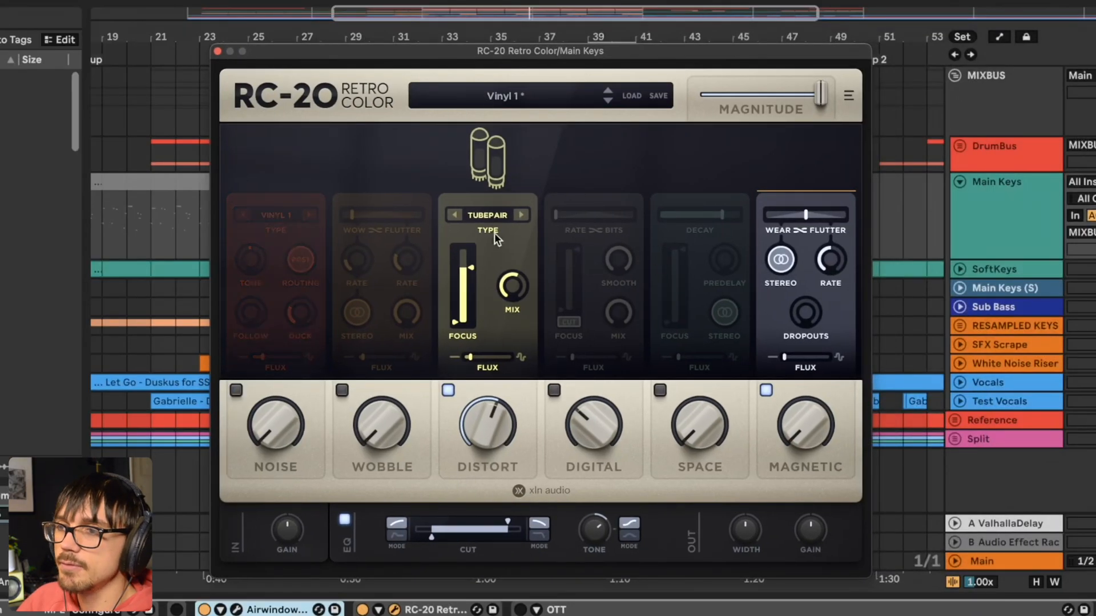
left_click(766, 390)
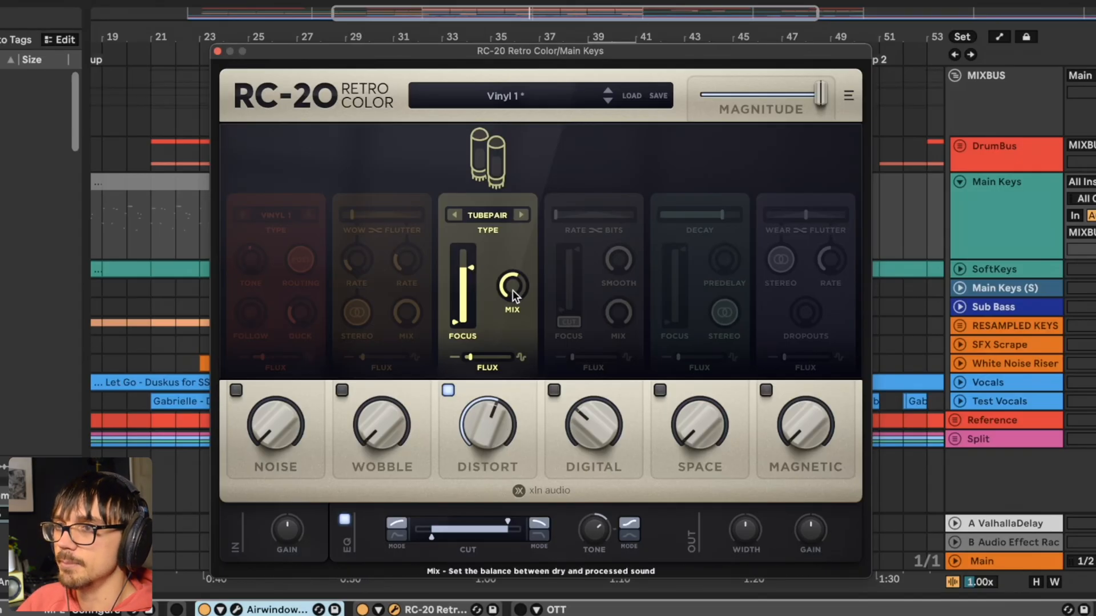
- Compare the Main Keys playback with RC-20 Retro Color repeatedly bypassed and active, ending with it active
left_click(362, 609)
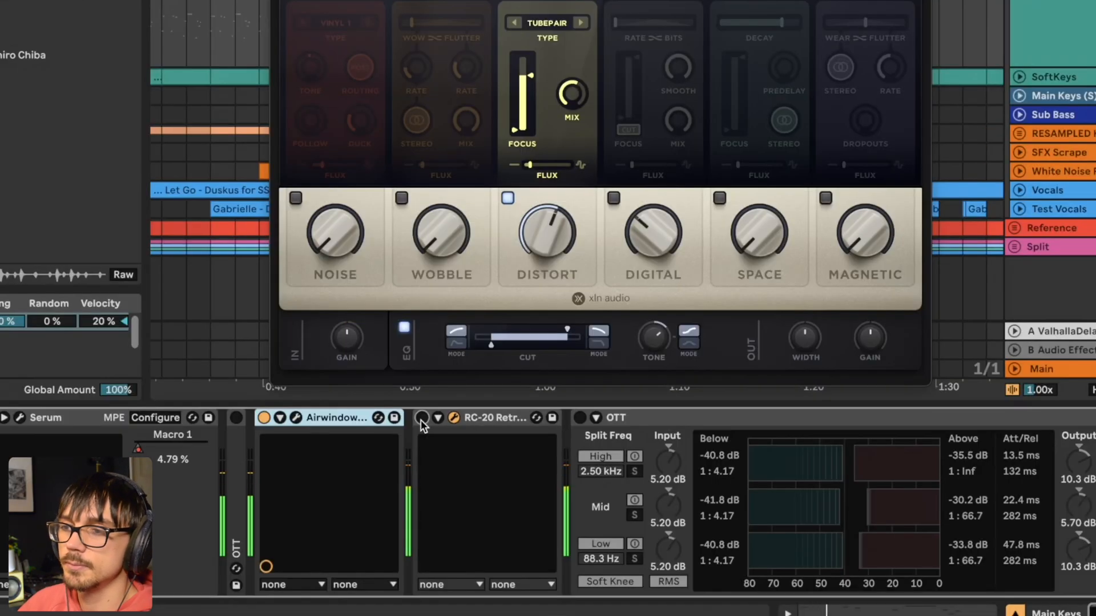
left_click(421, 418)
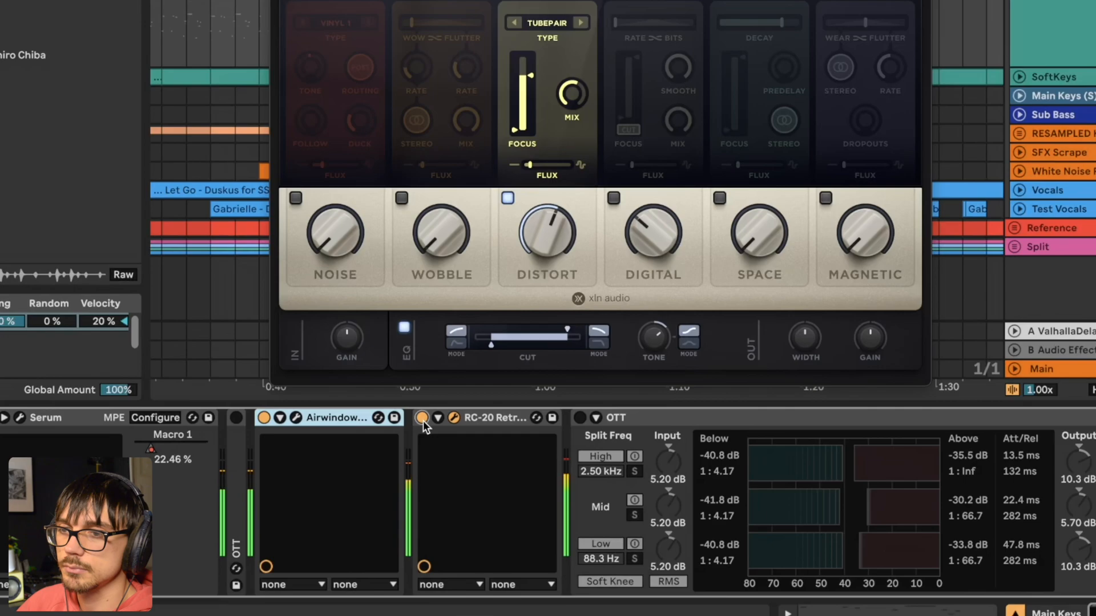
left_click(422, 418)
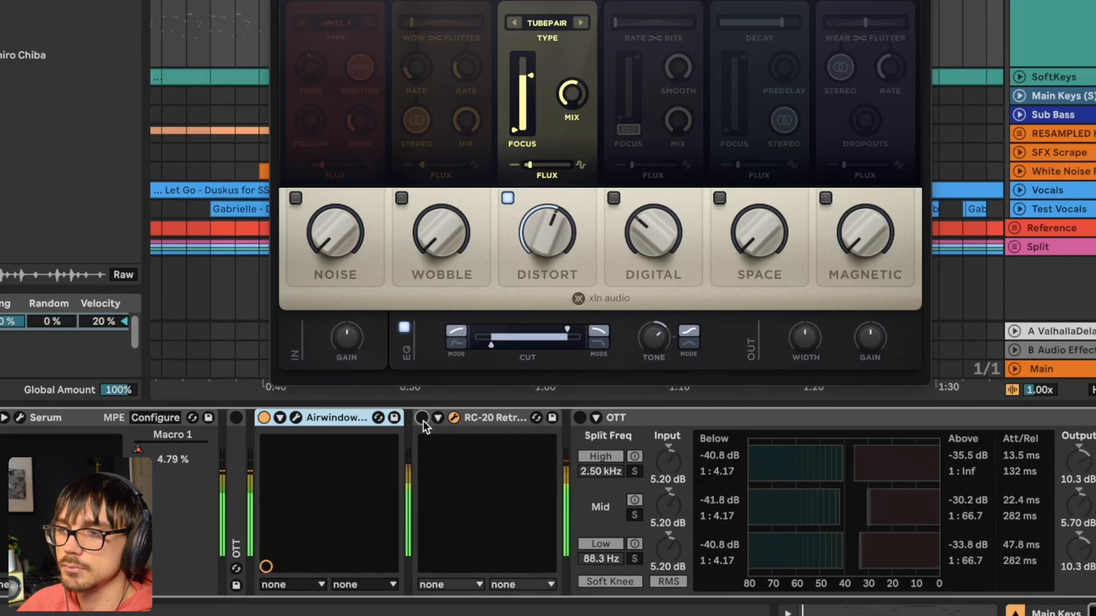
left_click(421, 419)
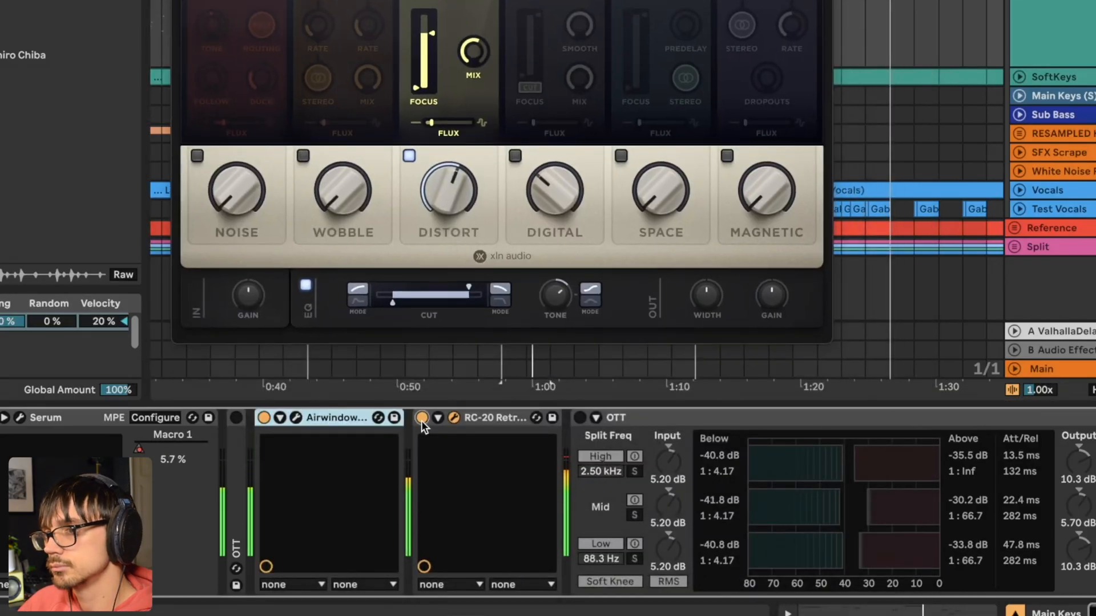
left_click(422, 418)
left_click(422, 419)
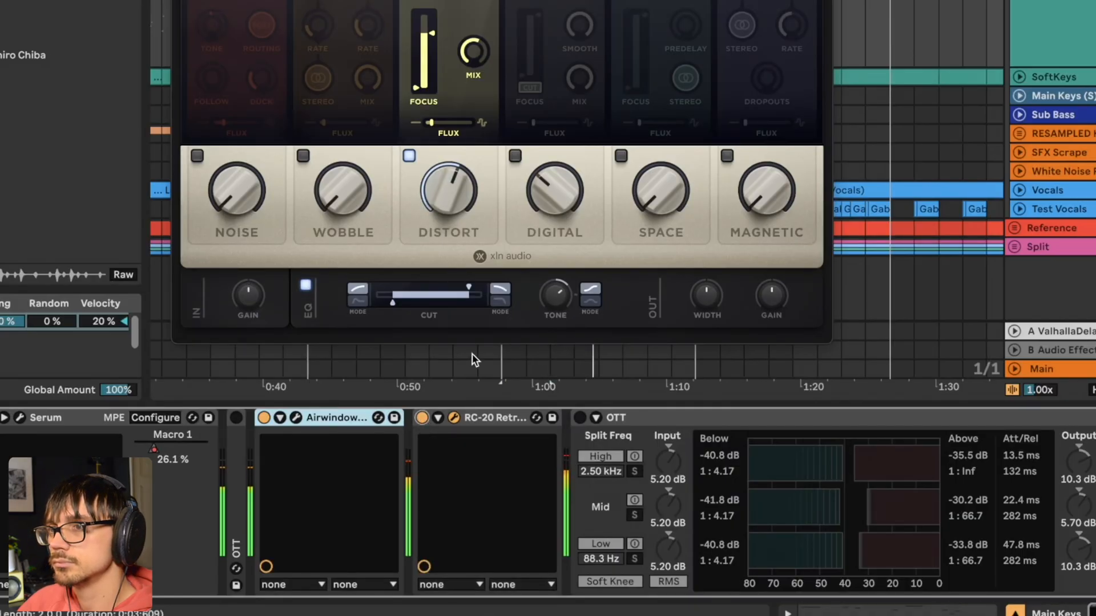
- Re-enable OTT after RC-20 on Main Keys and compare the playback with it bypassed and active
left_click(501, 417)
left_click(334, 418)
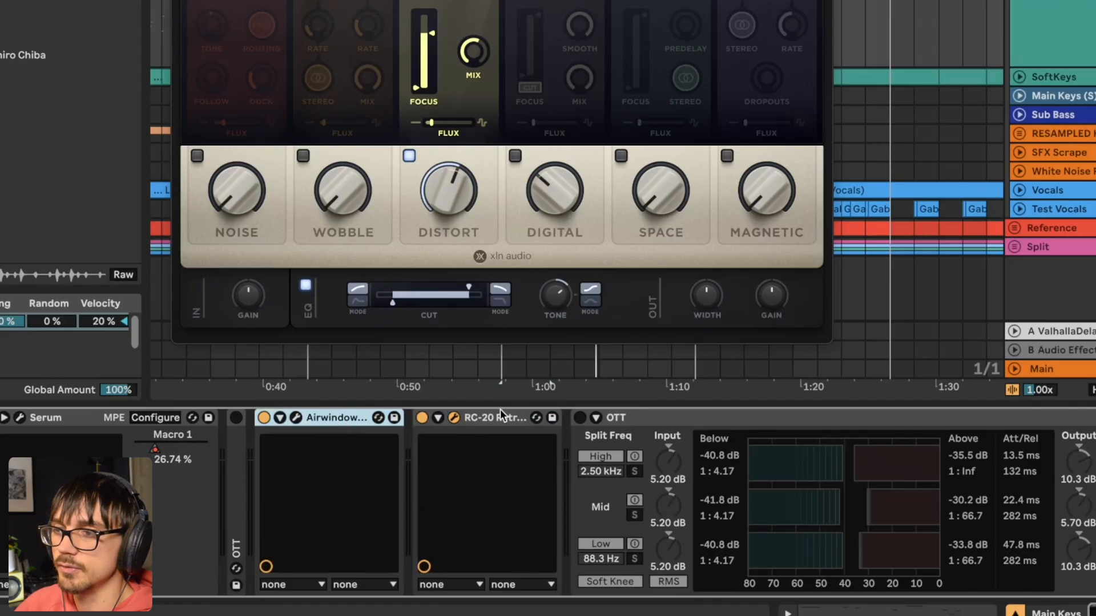
left_click(503, 417)
left_click(447, 418)
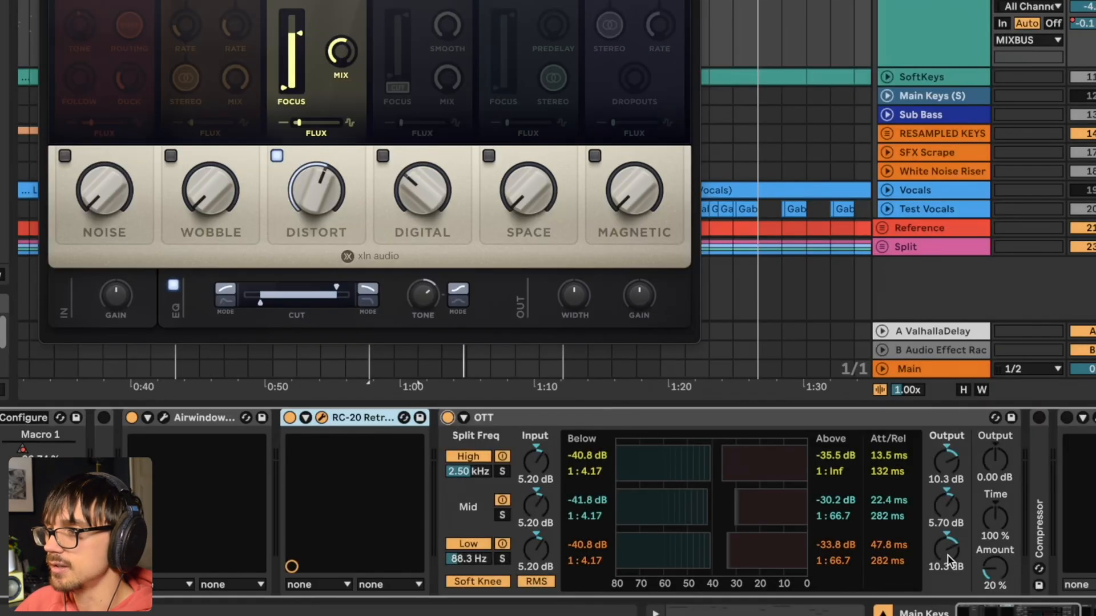
left_click_drag(986, 615, 995, 614)
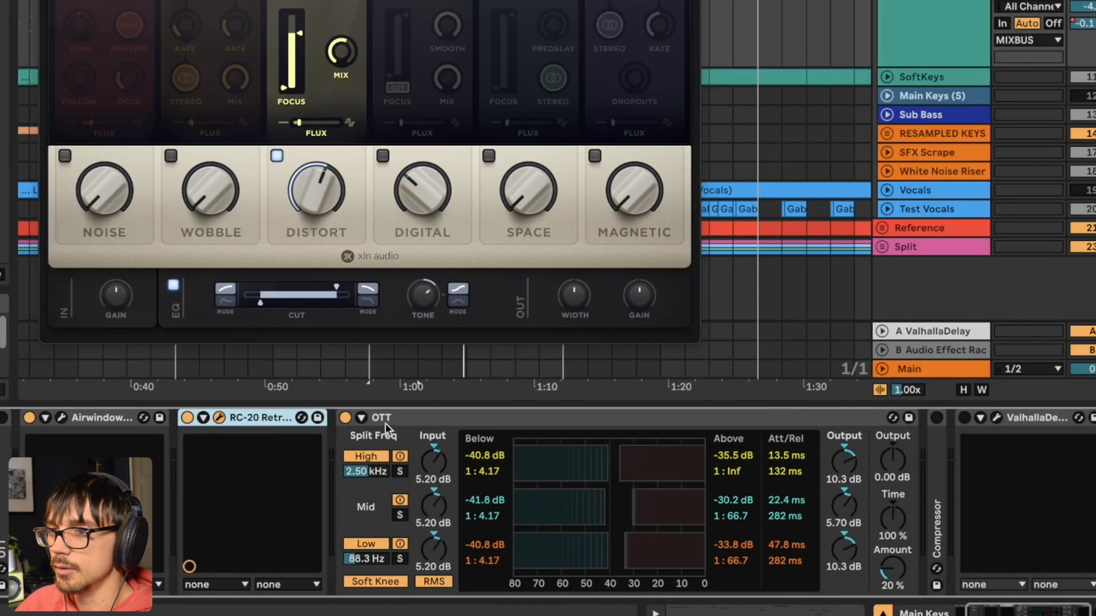
key("space")
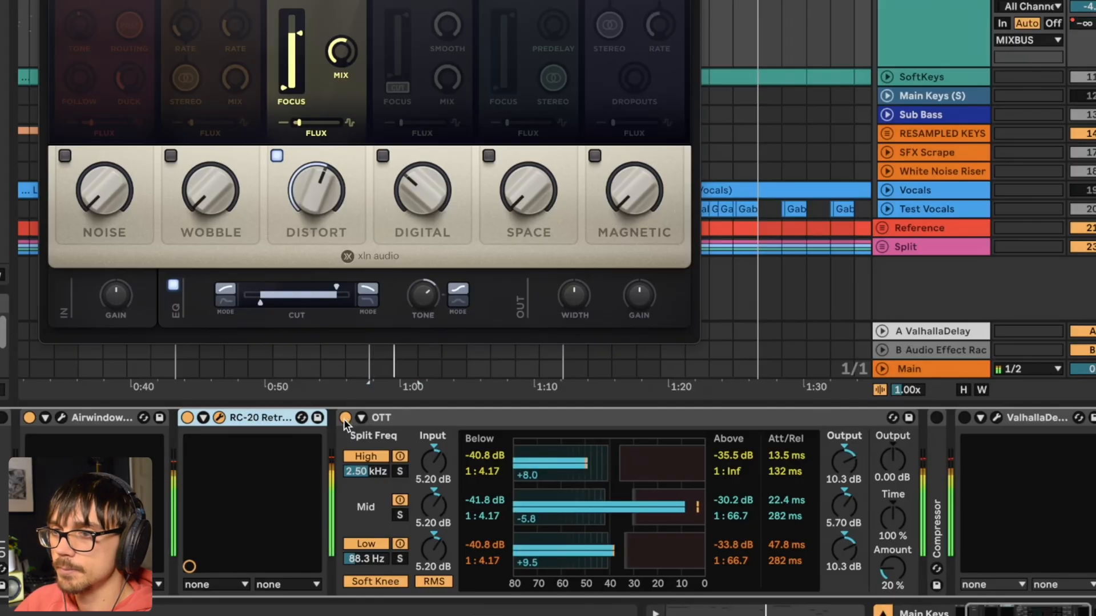
left_click(345, 418)
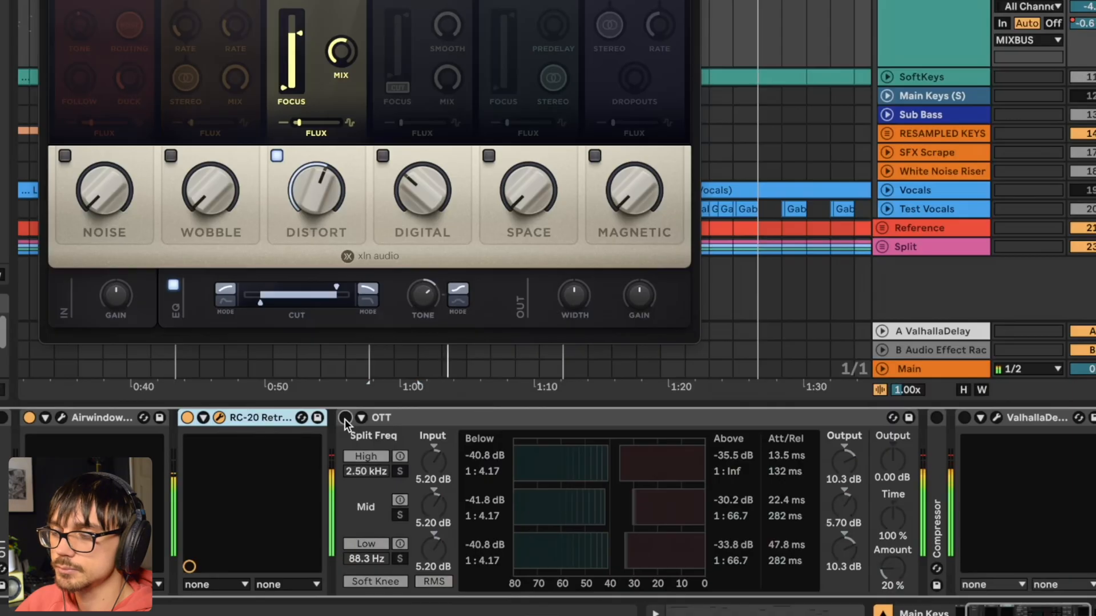
left_click(344, 418)
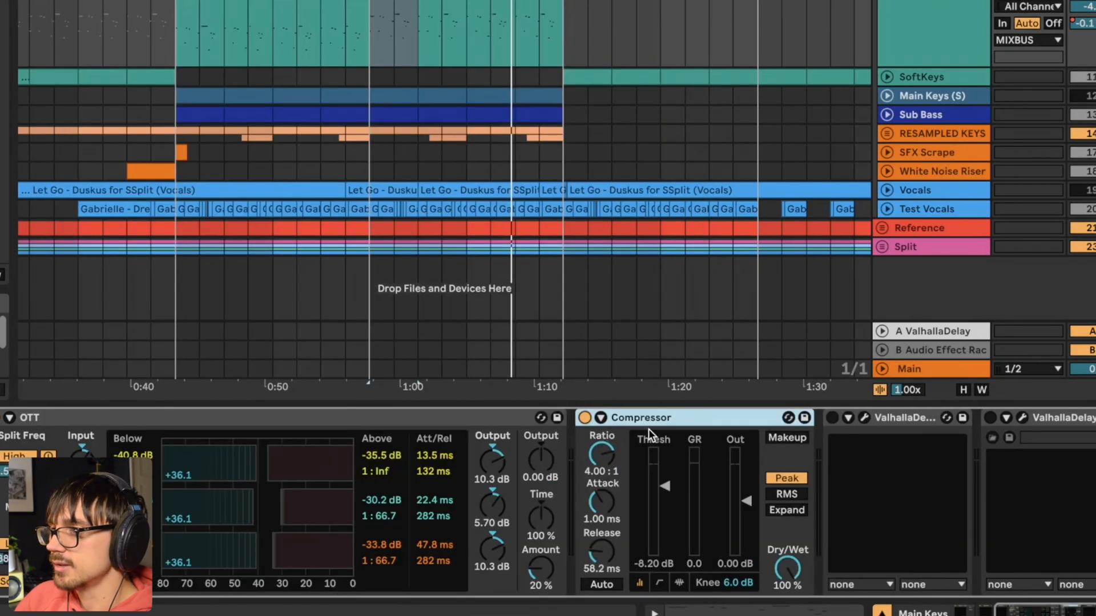
- Compare the playback with the Compressor after OTT bypassed and active, ending with it active
key("space")
left_click(584, 417)
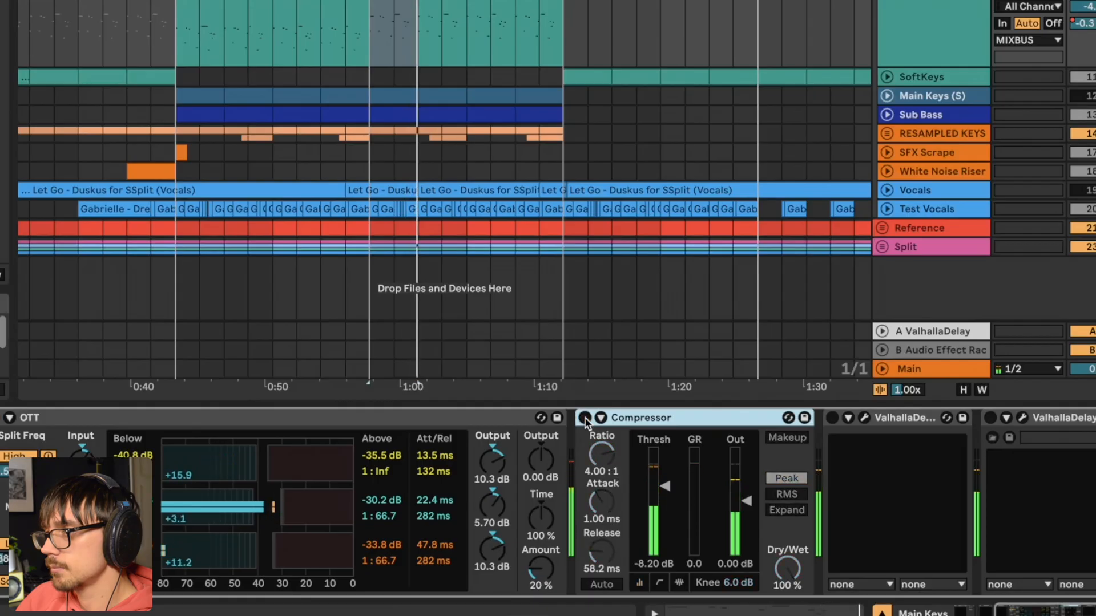
left_click(585, 417)
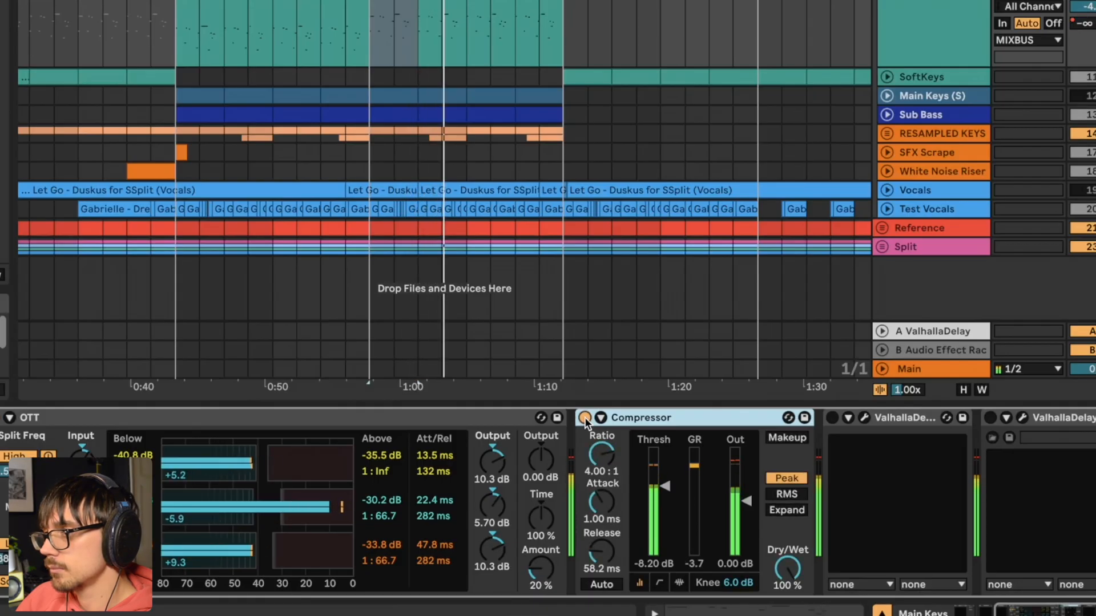
- Bypass the Compressor on Main Keys once more during playback and reactivate it
left_click(584, 417)
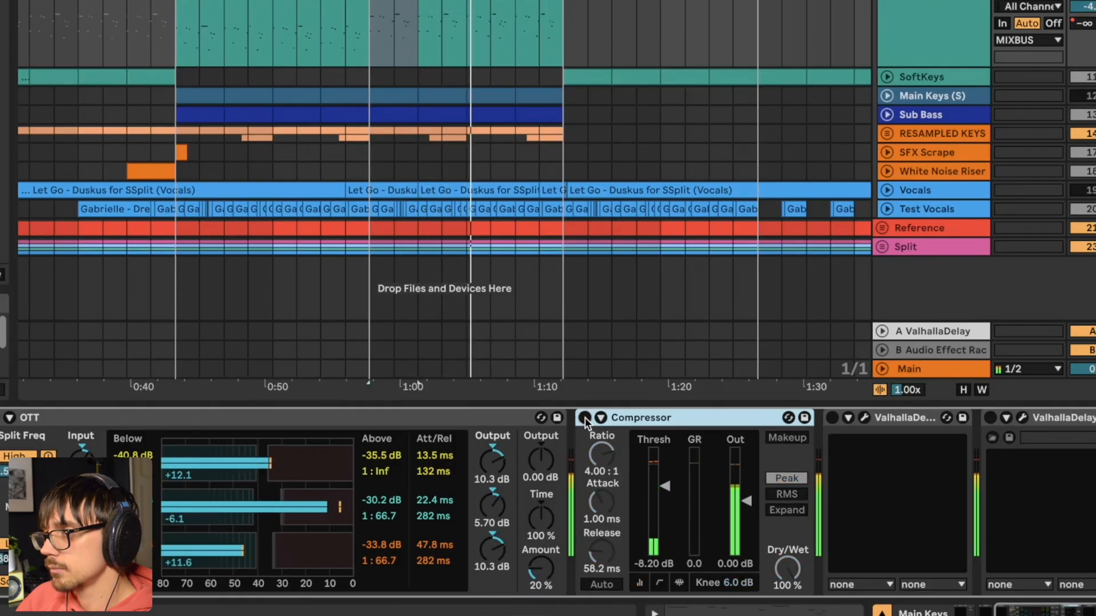
left_click(584, 417)
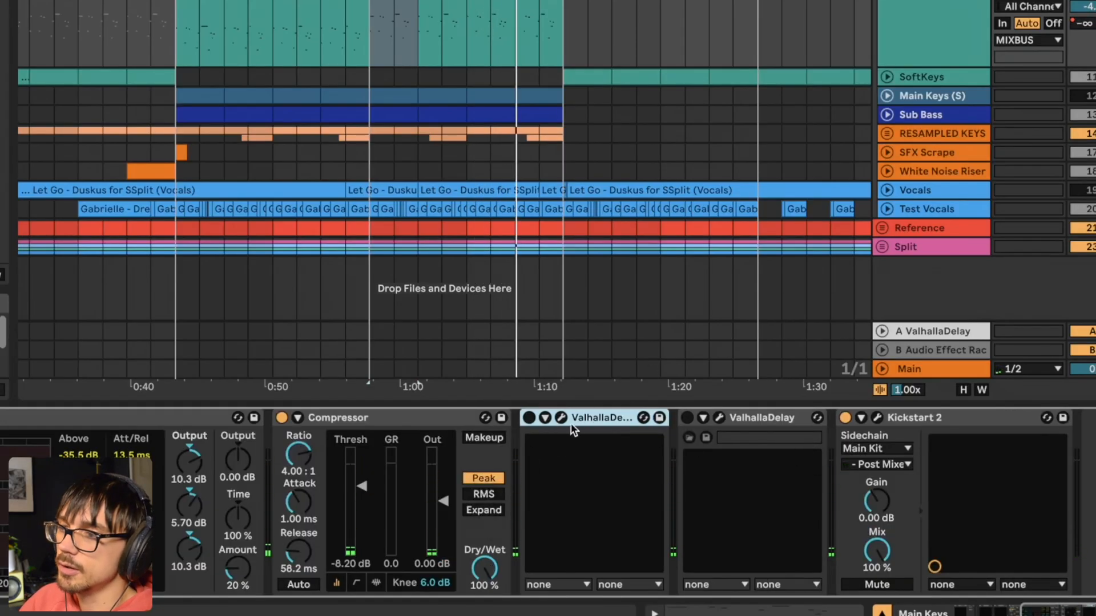
- Activate the first ValhallaDelay after the Compressor on Main Keys and open its plug-in window
left_click(745, 419)
left_click(576, 420)
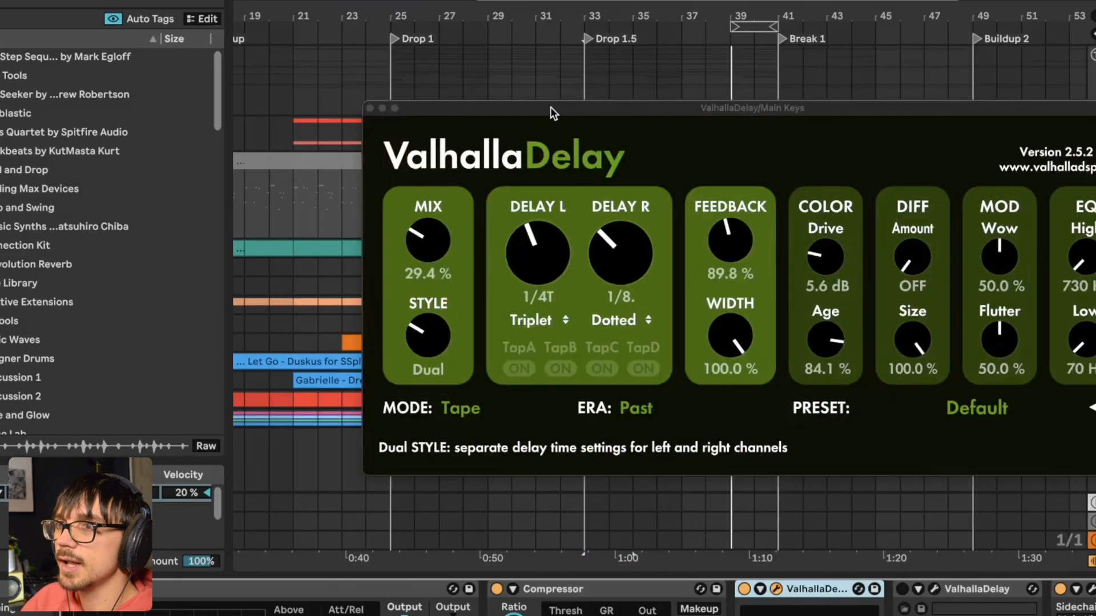
left_click_drag(578, 112, 333, 91)
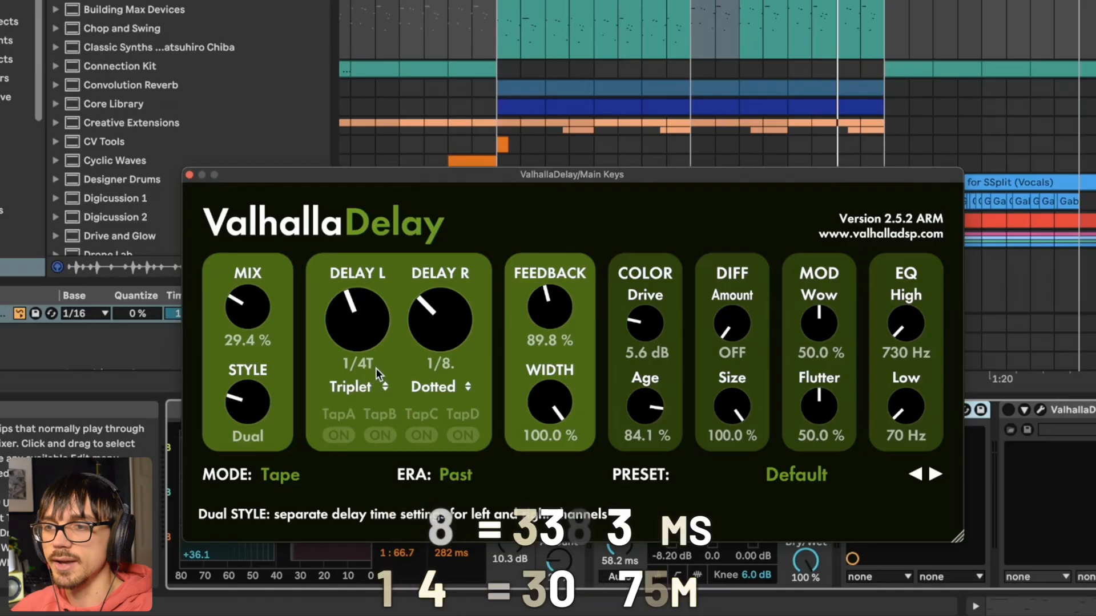
- Audition the first ValhallaDelay at 100% mix, and bring its mix back down to 24.6%
mouse_move(248, 313)
left_mouse_down()
mouse_move(245, 241)
mouse_move(251, 307)
left_mouse_up()
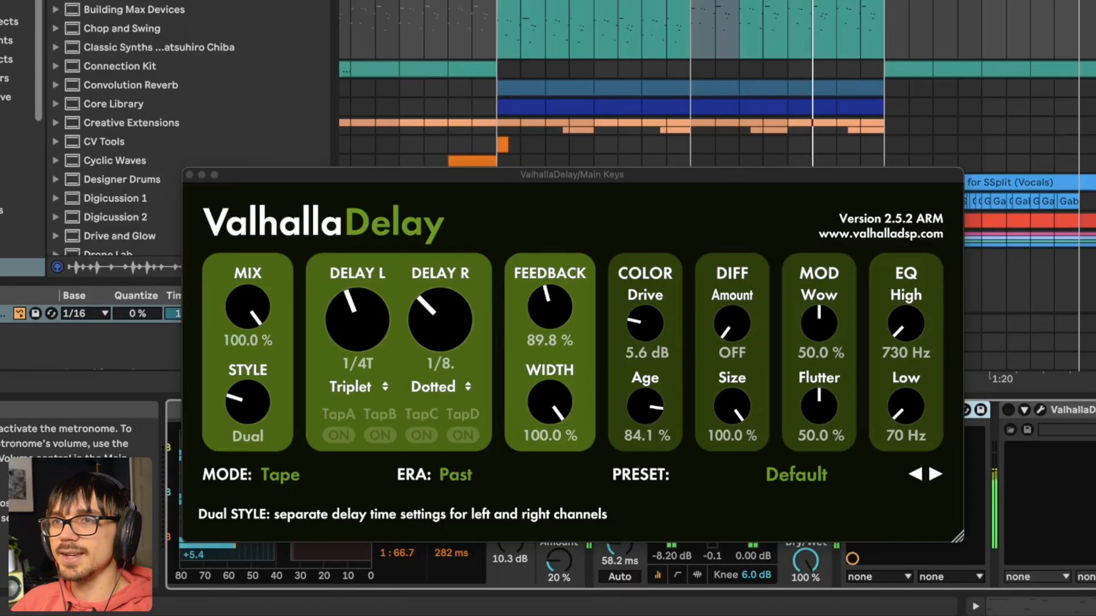
left_click_drag(245, 303, 259, 457)
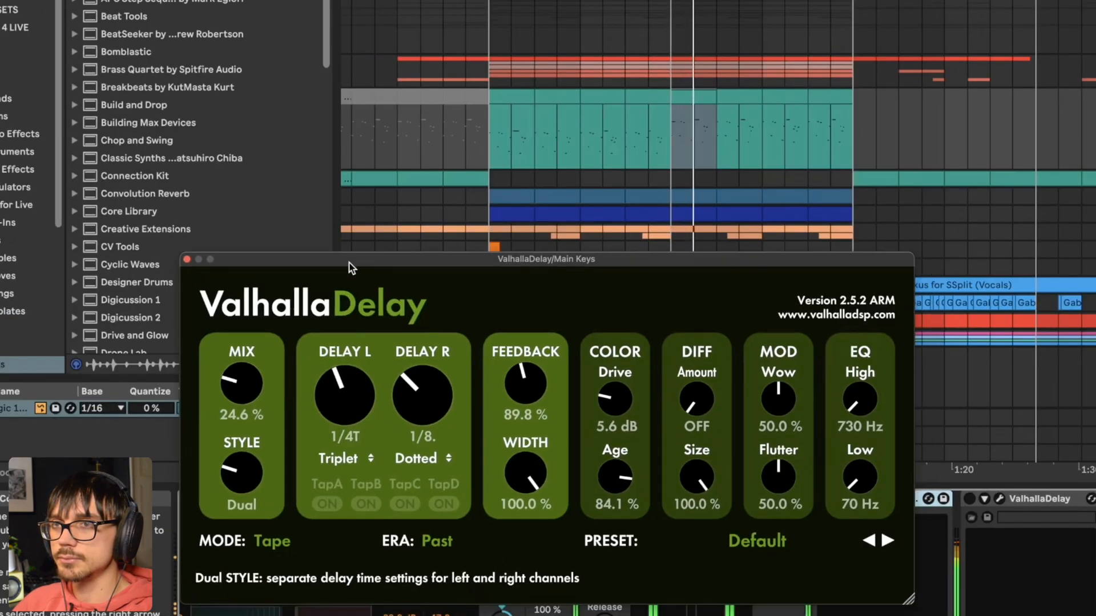
left_click_drag(350, 263, 187, 24)
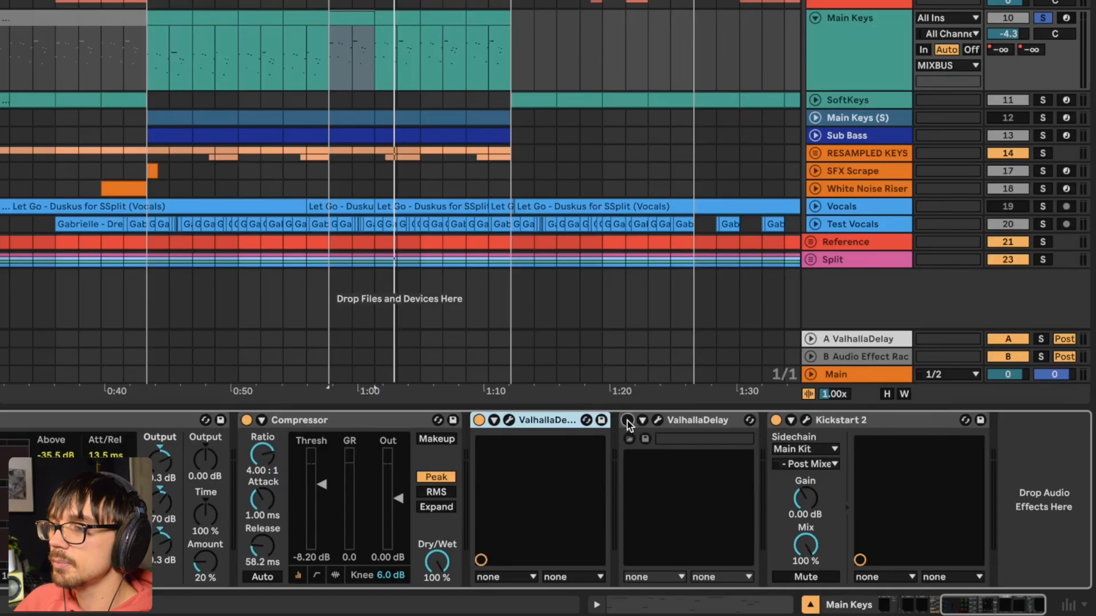
- Activate the second ValhallaDelay on Main Keys, open its window and set its mix to 7.8%
left_click(969, 499)
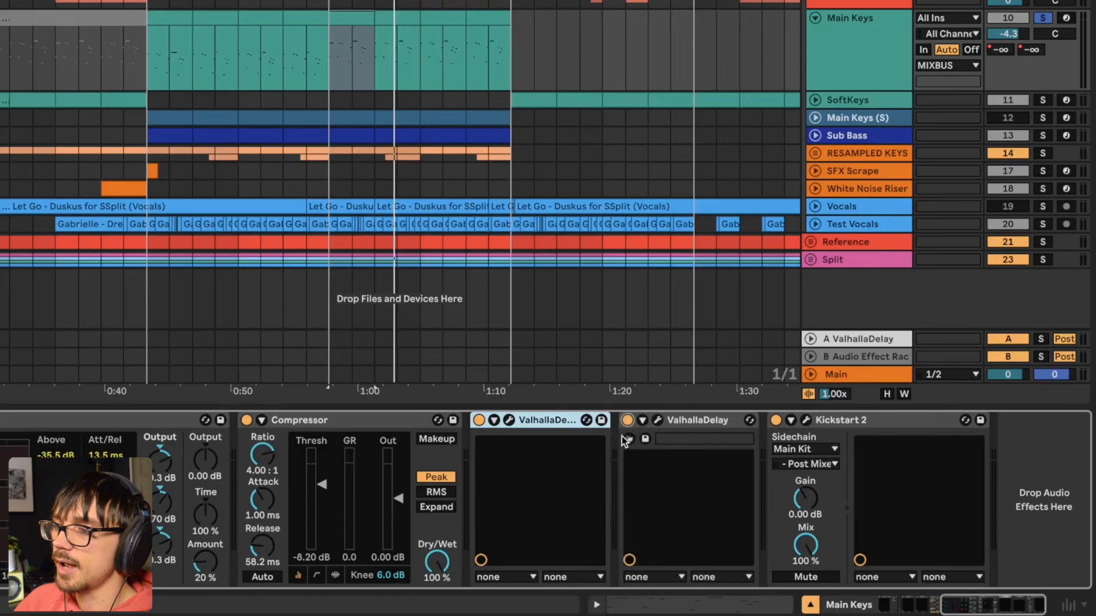
left_click(656, 422)
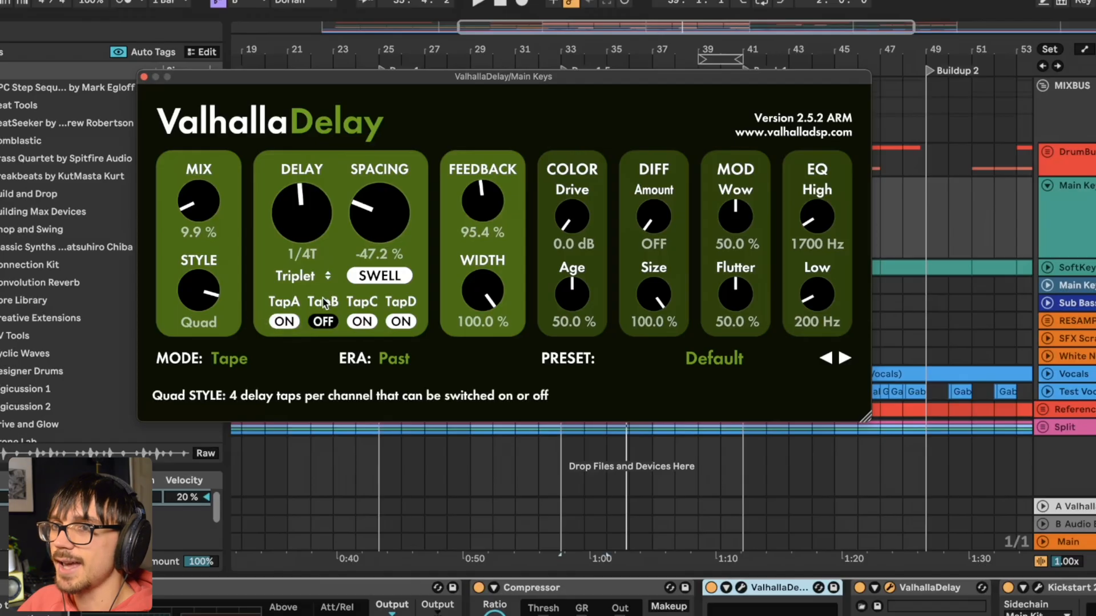
left_click_drag(204, 210, 211, 195)
- Compare the Main Keys playback with both ValhallaDelays bypassed and active together, end with them active, and close the delay window
key("space")
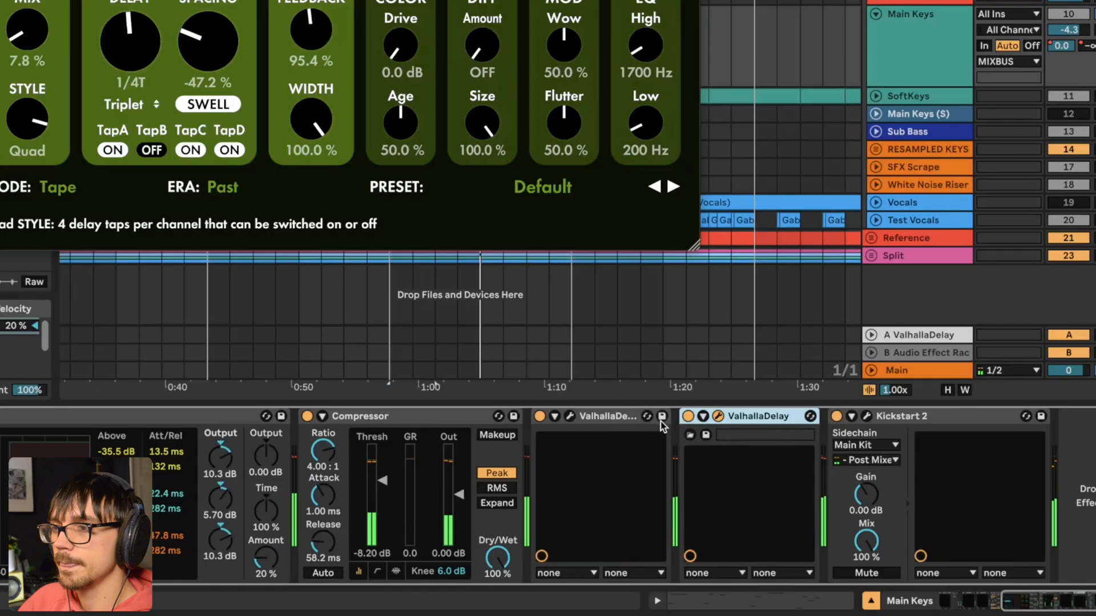
left_click(615, 417, "shift")
left_click(538, 416)
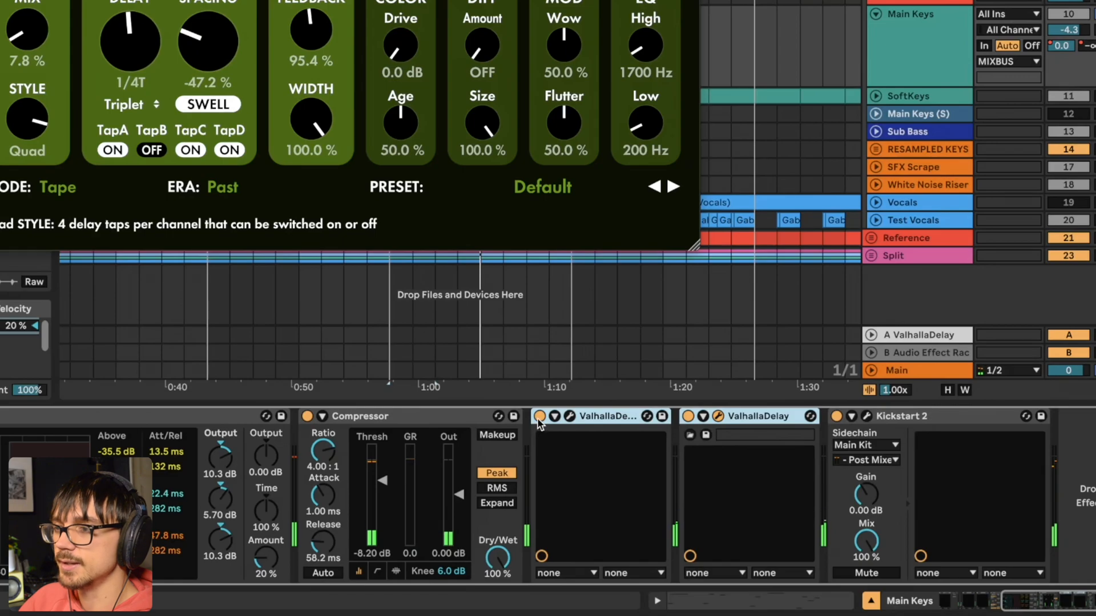
key("space")
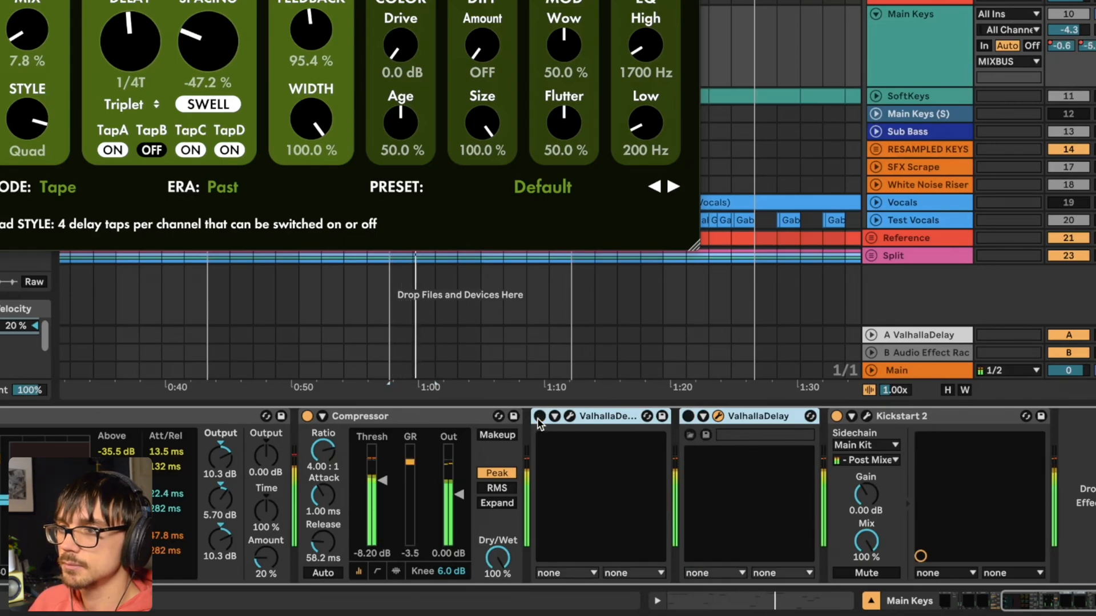
left_click(538, 416)
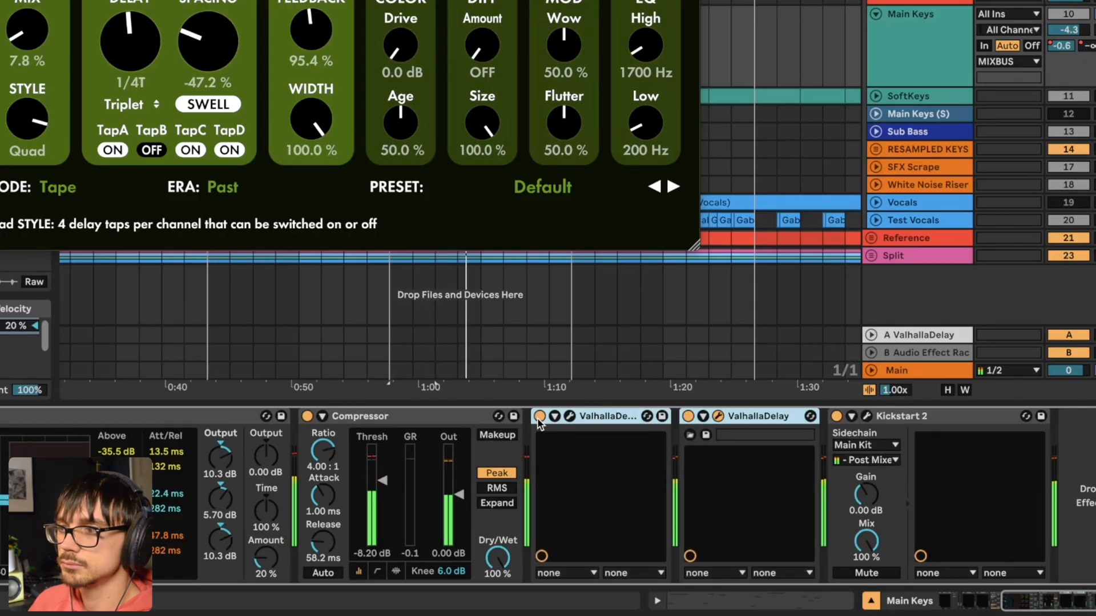
key("space")
key("super+w")
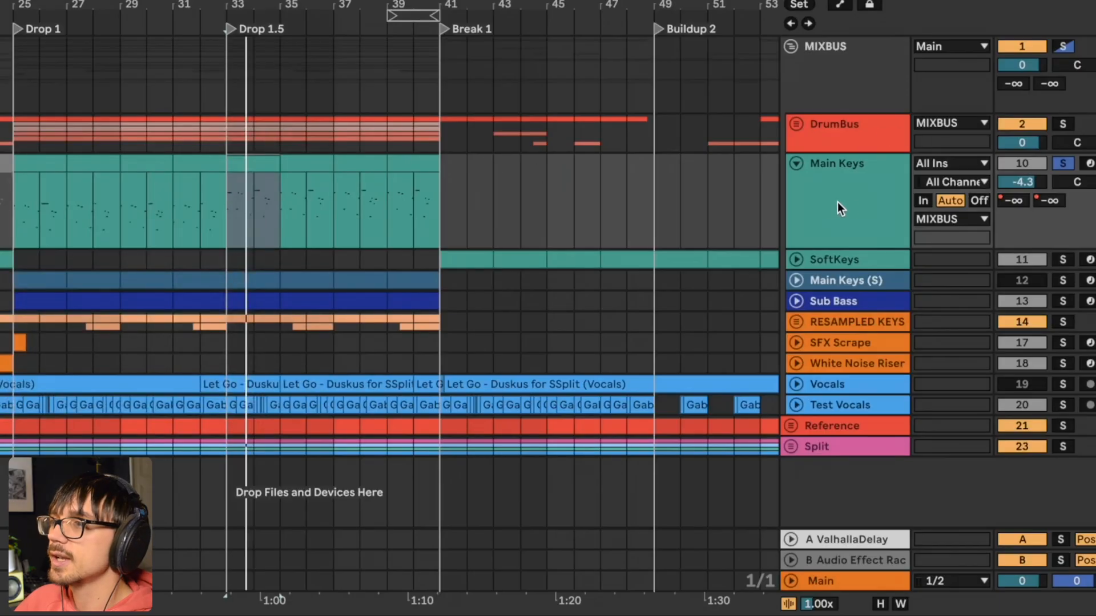
- Fold and unsolo the Main Keys track, and solo the Main Keys (S) track instead
left_click(833, 208)
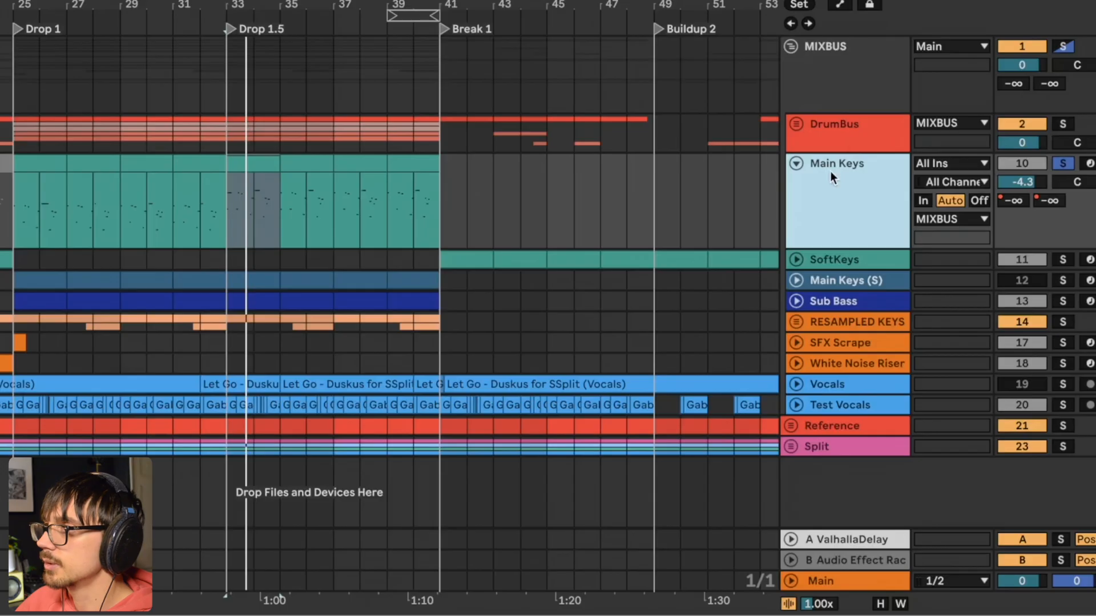
left_click(796, 164)
left_click(1060, 165)
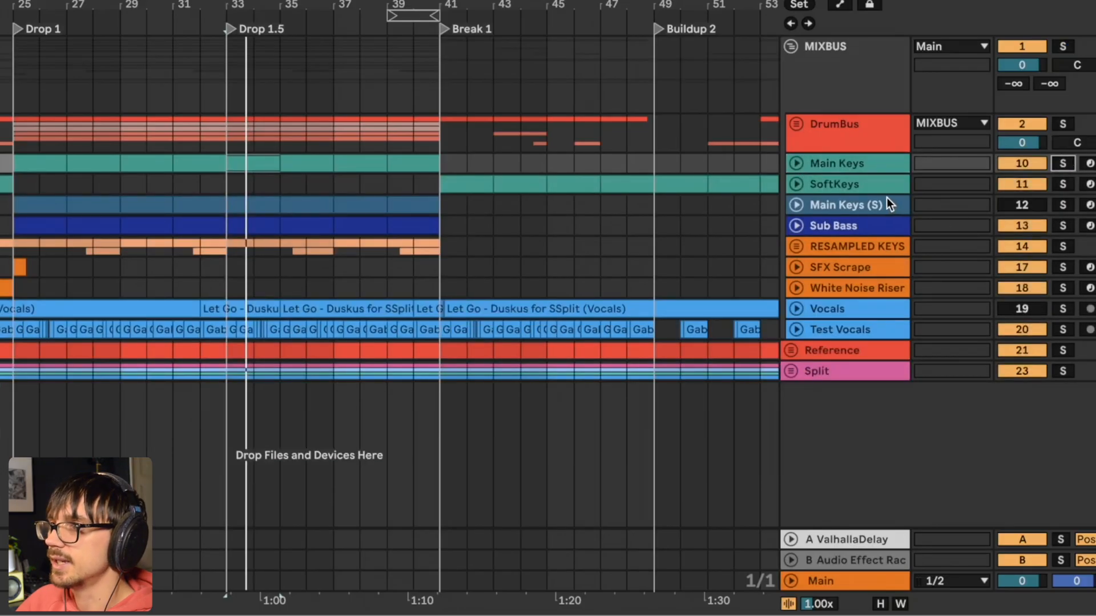
left_click(862, 204)
left_click(1060, 206)
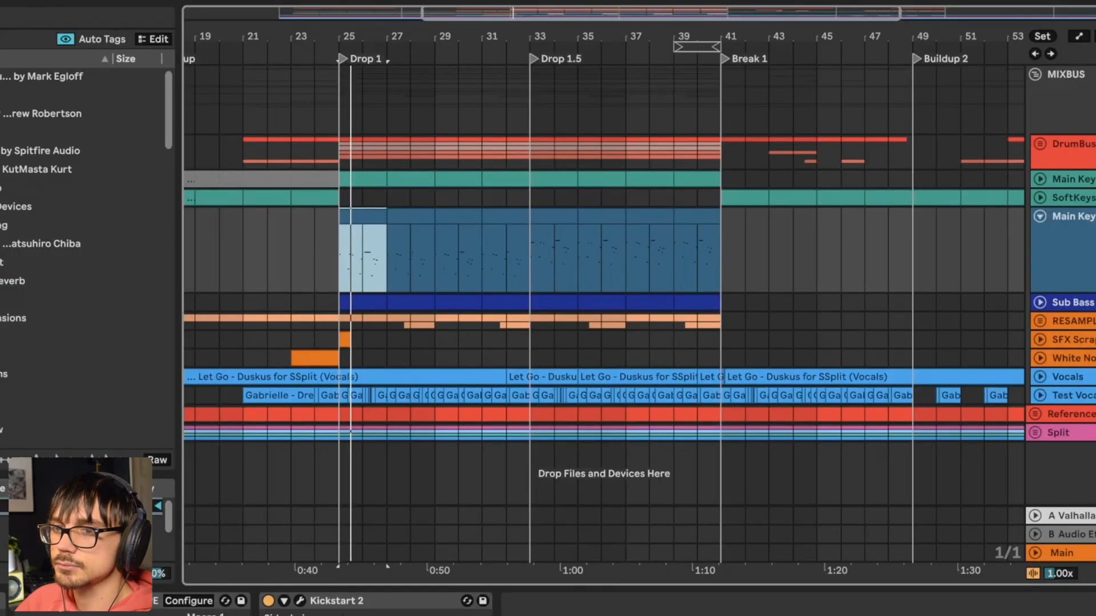
- Inspect the Serum patch on Main Keys (S) during playback, close its window, and look at the Kickstart 2 device after it
left_click(53, 600)
left_click_drag(388, 0, 422, 28)
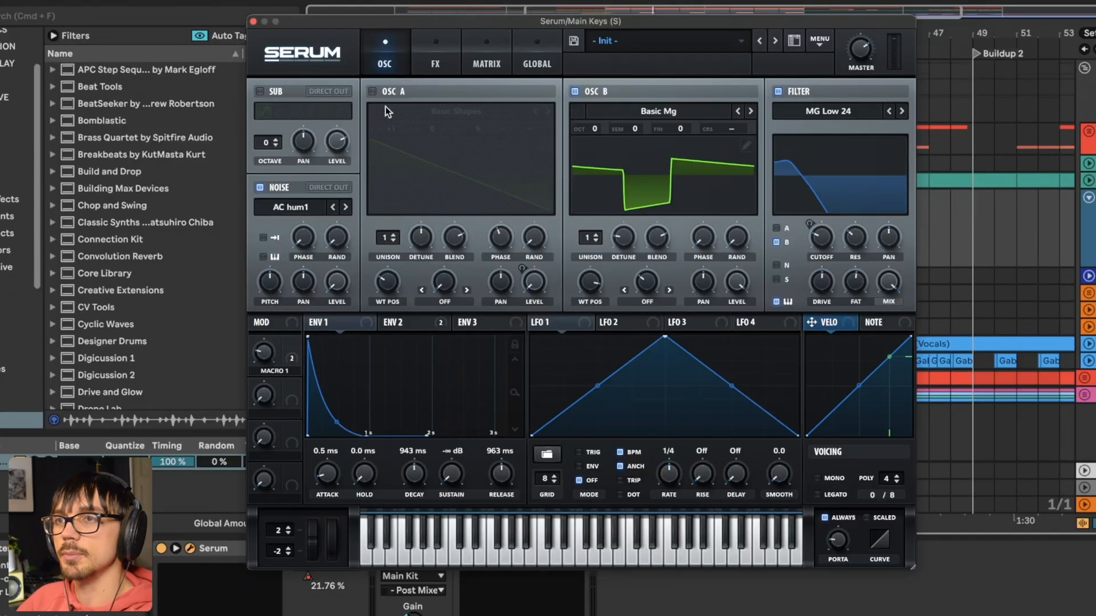
left_click(431, 64)
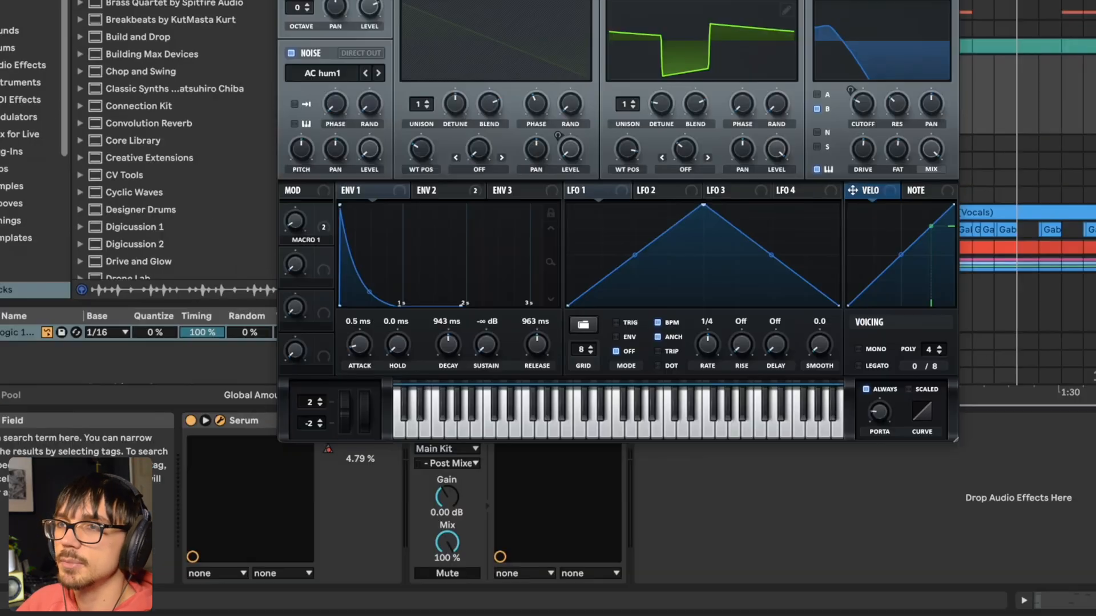
key("super+w")
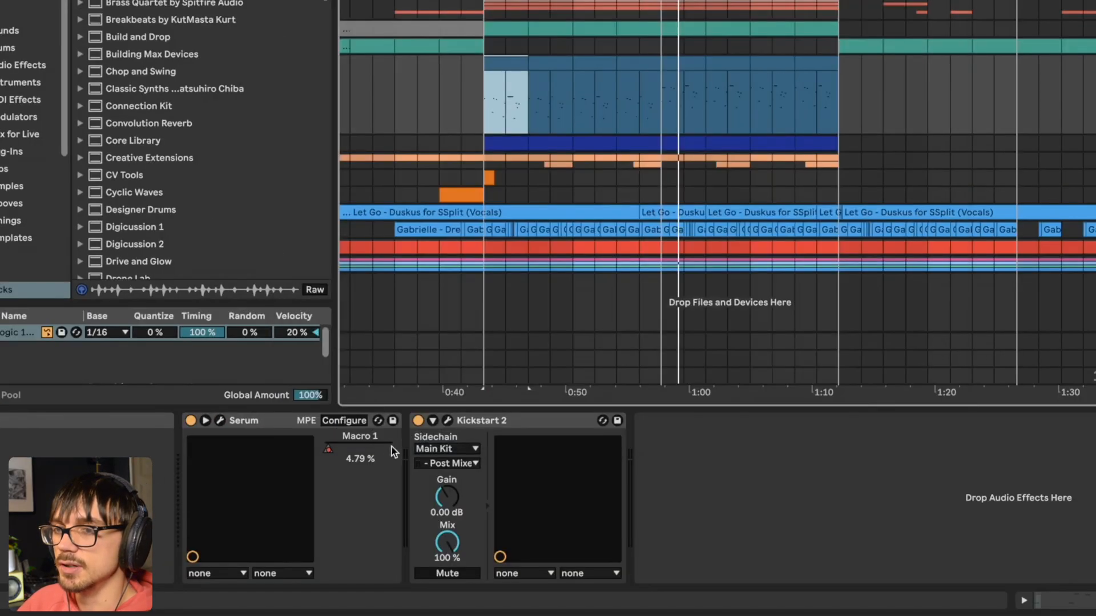
left_click(248, 419)
left_click(547, 418)
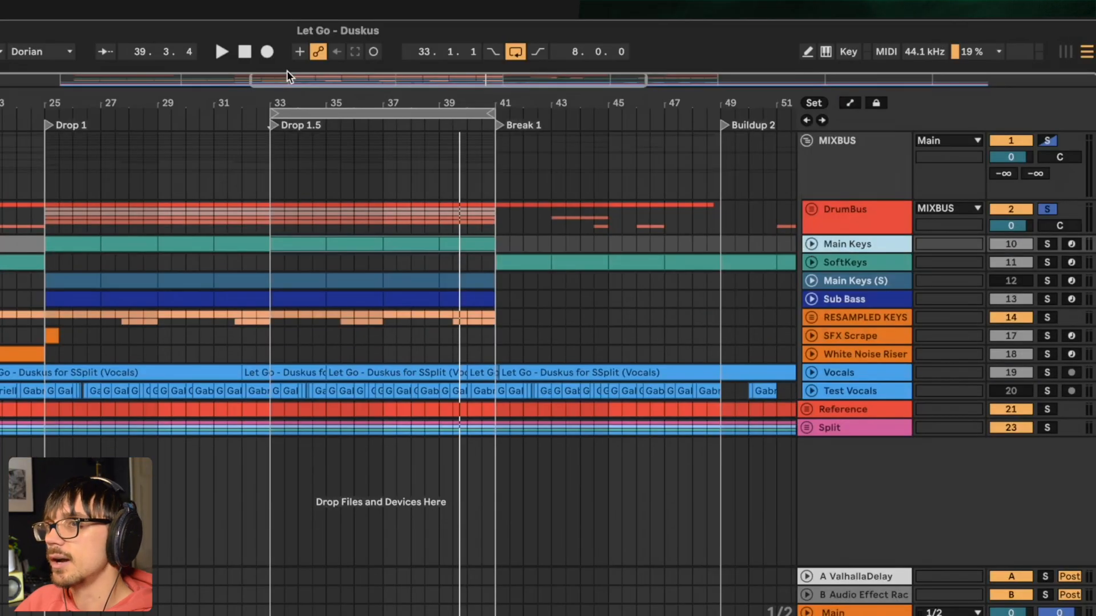
- Unfold the DrumBus group and select the first Main Kit clip at bar 9
left_click(827, 214)
left_click(812, 207)
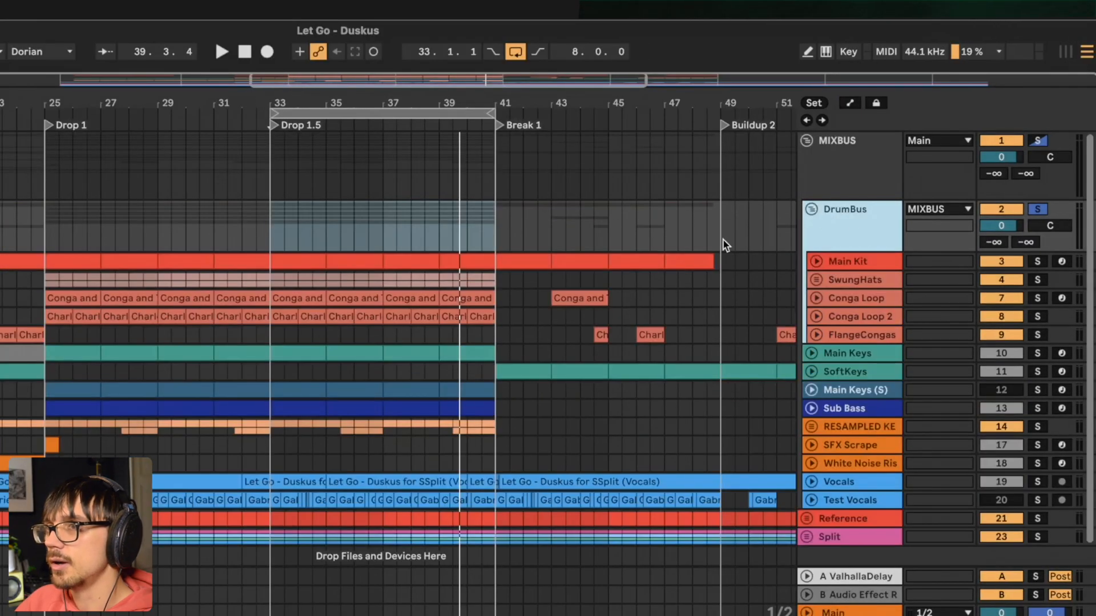
left_click_drag(229, 106, 316, 103)
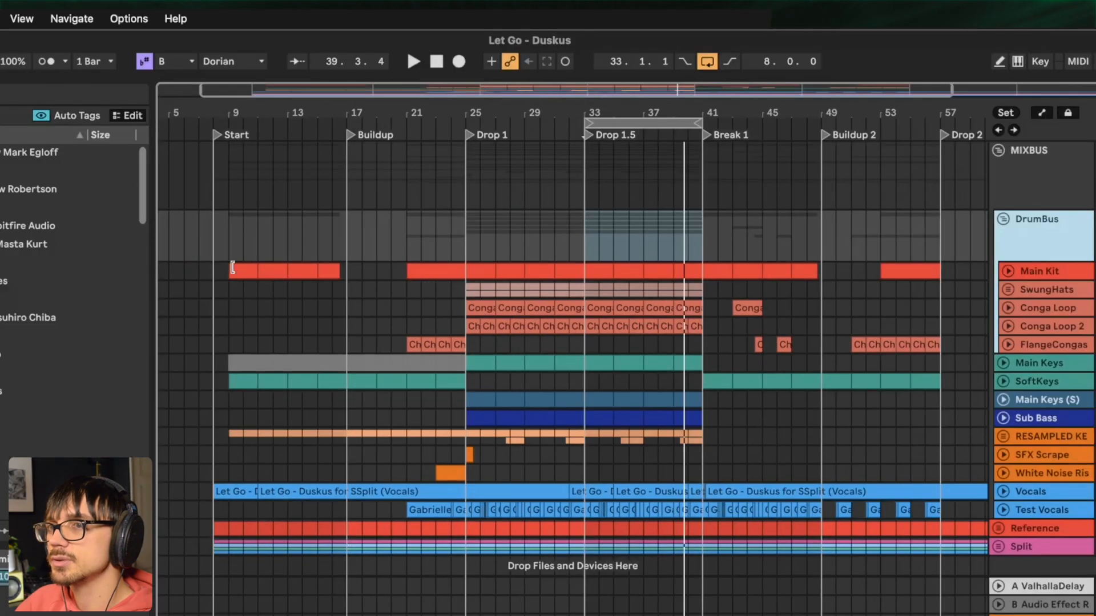
left_click(236, 270)
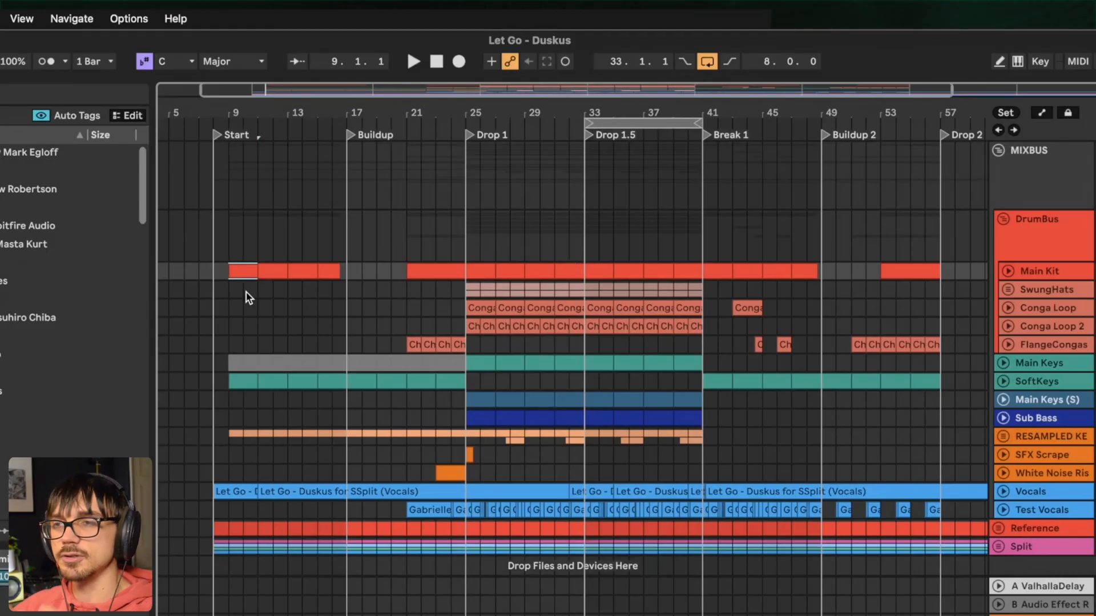
- Play the soloed DrumBus from bar 9, and continue the audition from the Main Kit clips at Drop 1
left_click_drag(226, 113, 228, 171)
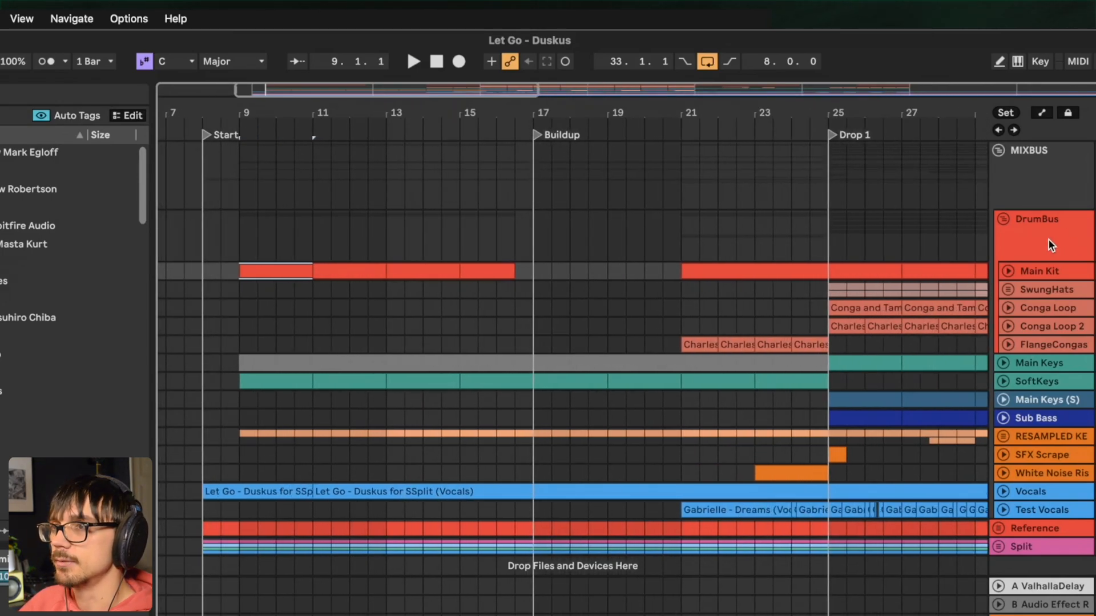
key("space")
left_click_drag(665, 113, 611, 80)
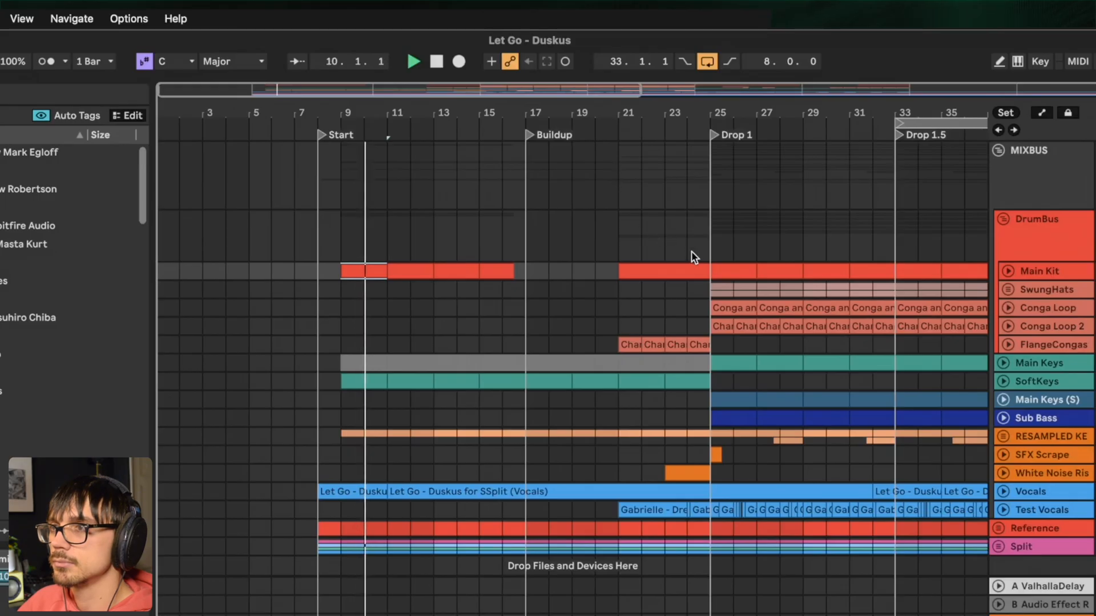
left_click(732, 272)
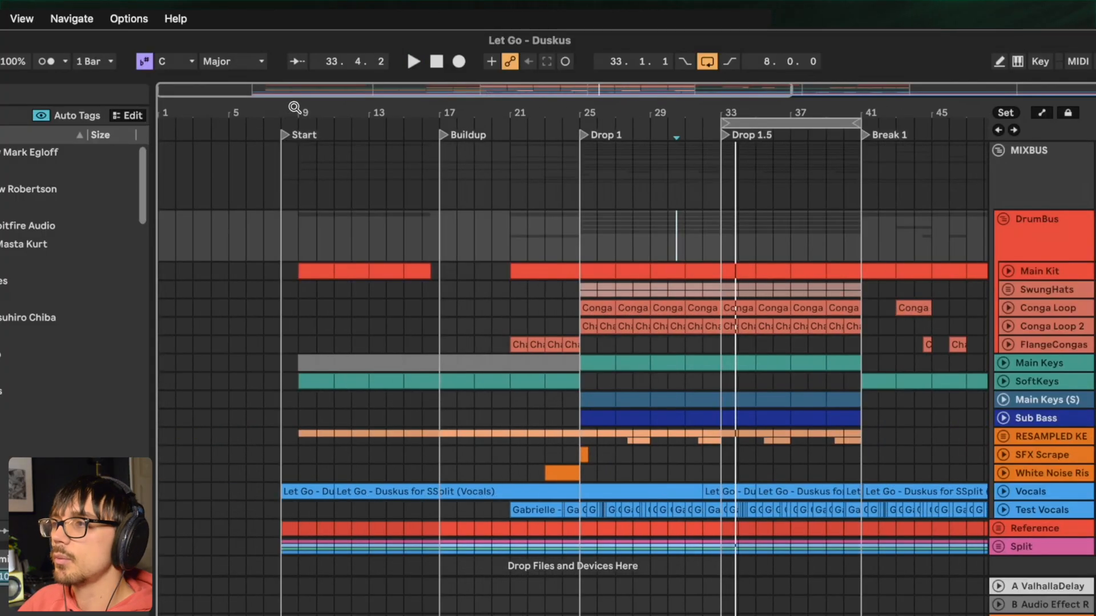
- Unfold the Reference group and its Let Go - Duskus track, and magnify the waveform around the first drum hit at bar 9
mouse_move(295, 108)
left_mouse_down()
mouse_move(298, 143)
mouse_move(305, 111)
left_mouse_up()
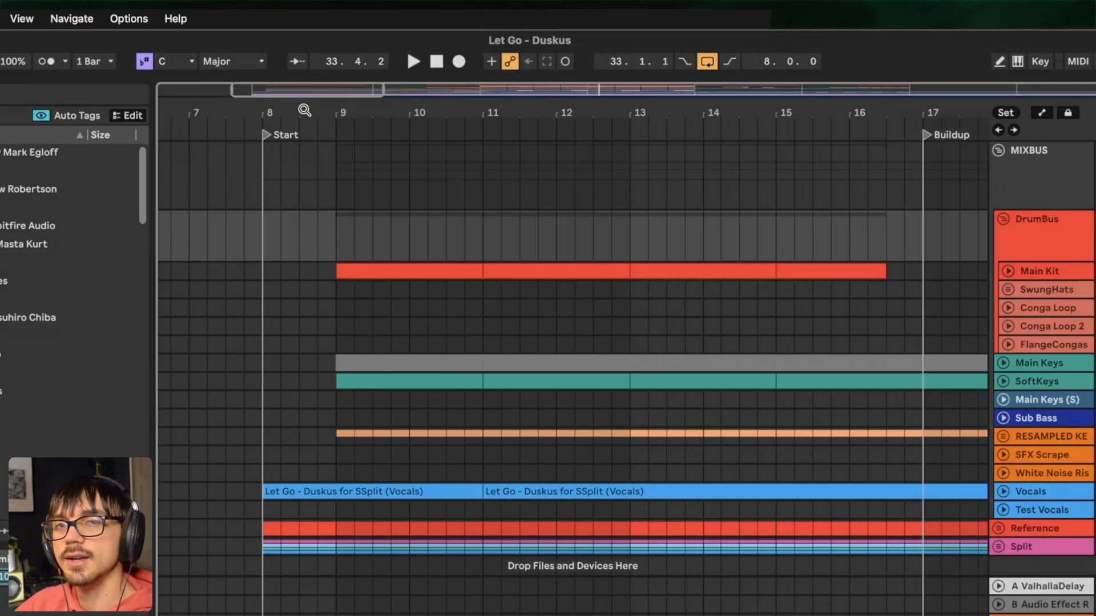
scroll(964, 451, "down", 1)
left_click(998, 529)
scroll(1001, 356, "down", 3)
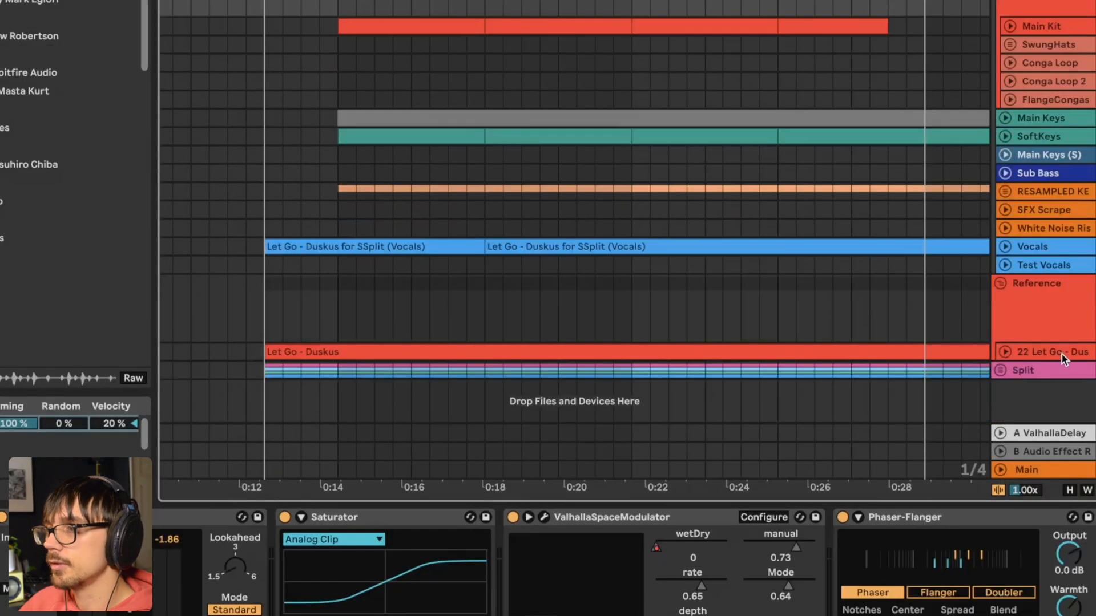
left_click(1002, 354)
scroll(813, 305, "down", 3)
scroll(368, 307, "up", 10)
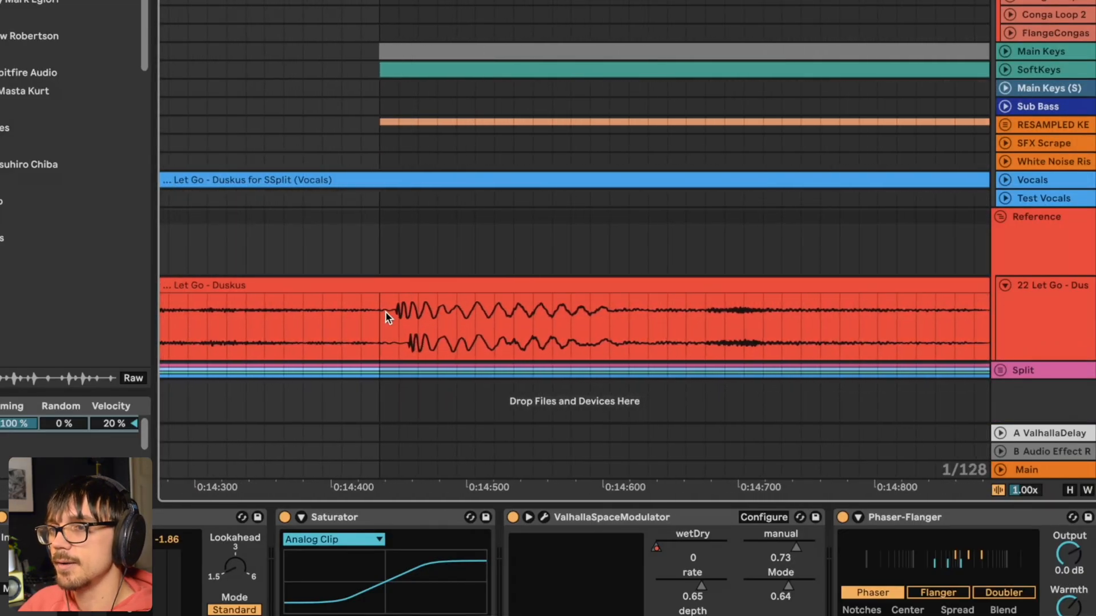
- Mark the gap between the bar 9 grid line and the first transient in the reference waveform to examine its timing offset
left_click_drag(375, 324, 392, 324)
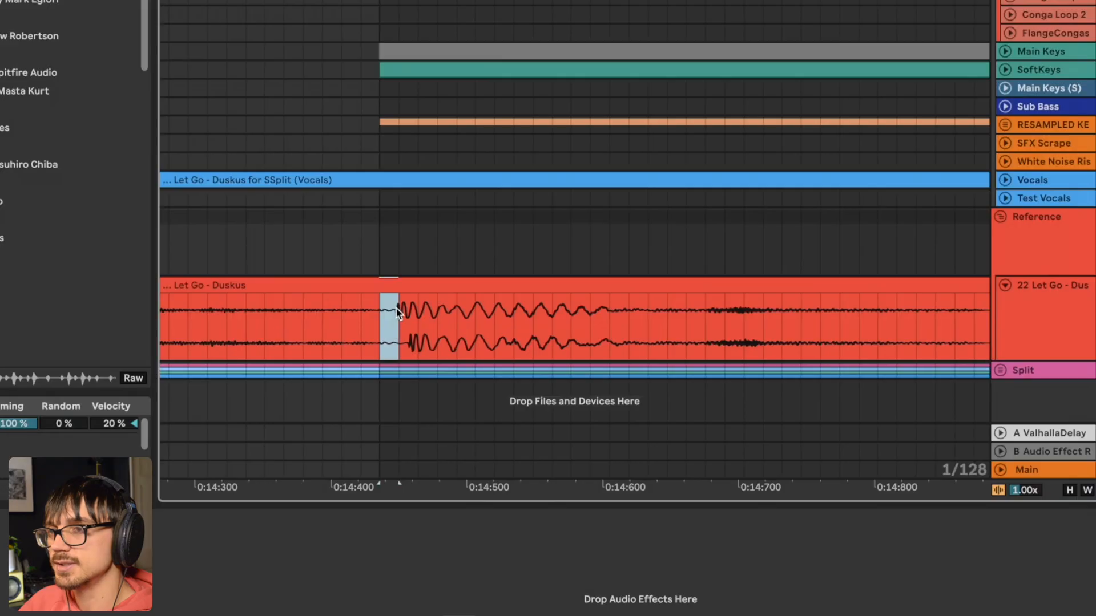
left_click(399, 311)
left_click(374, 311)
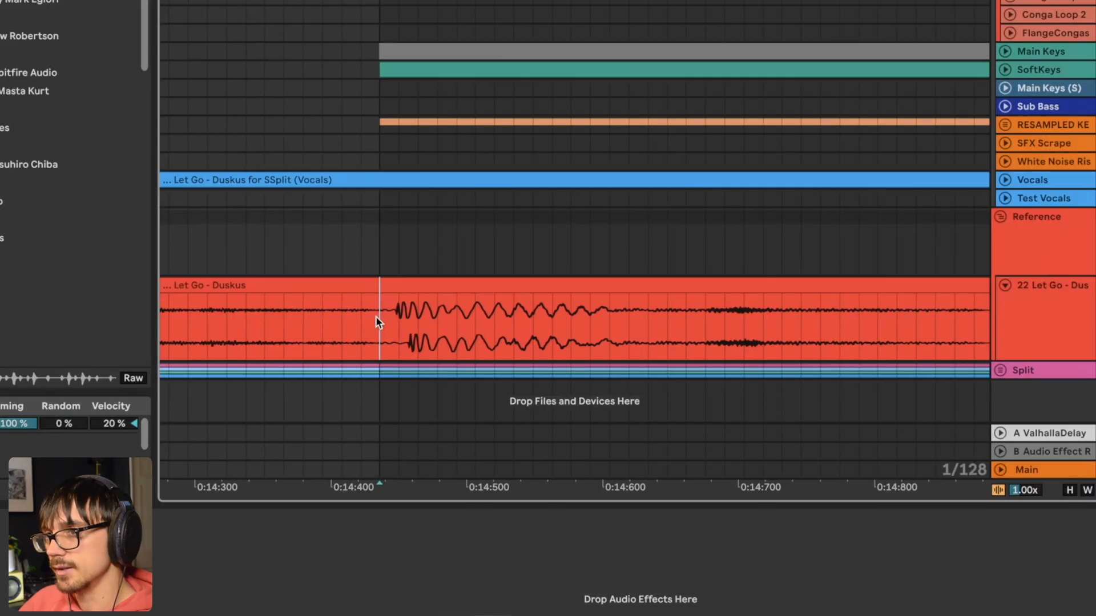
left_click_drag(378, 315, 392, 315)
left_click(381, 316)
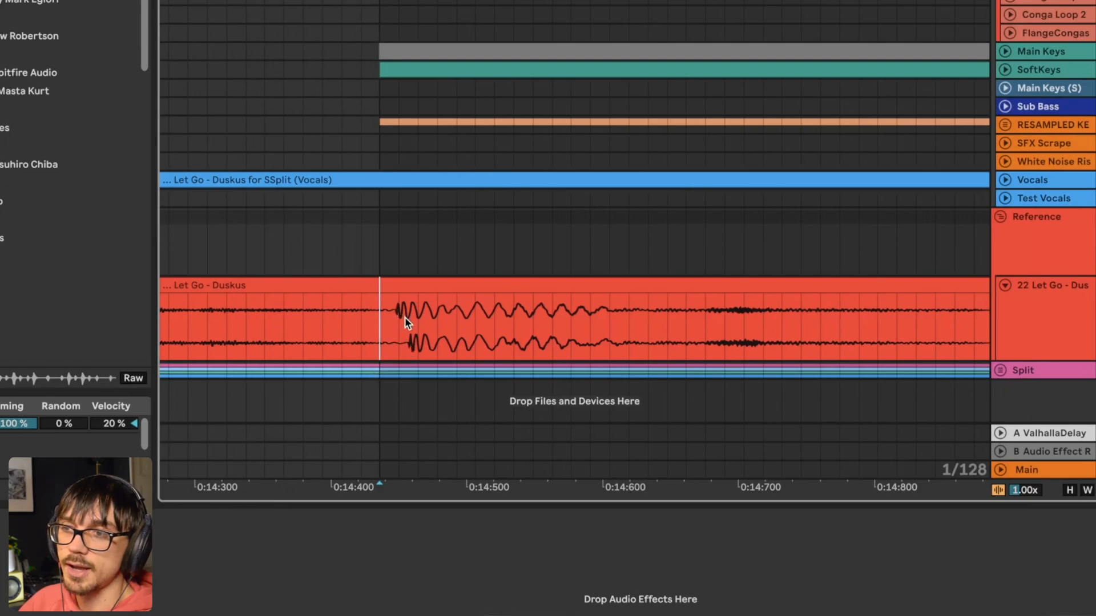
- Examine the timing of the hit near 0:15:350 in the reference waveform and play the arrangement from there
left_click_drag(532, 325, 383, 282)
left_click_drag(658, 310, 429, 331)
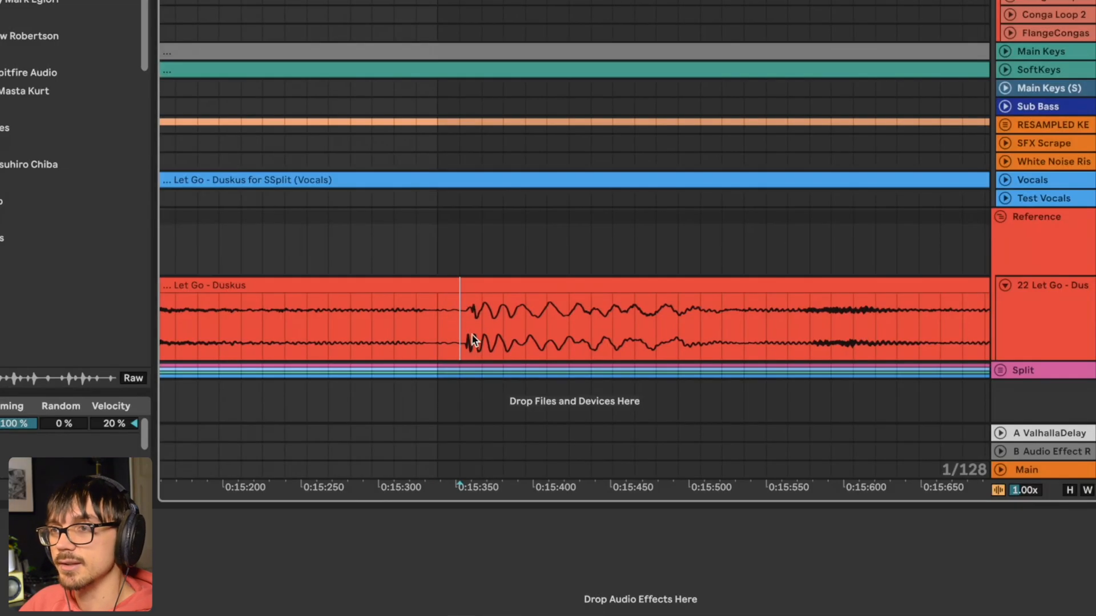
key("space")
scroll(430, 328, "down", 10)
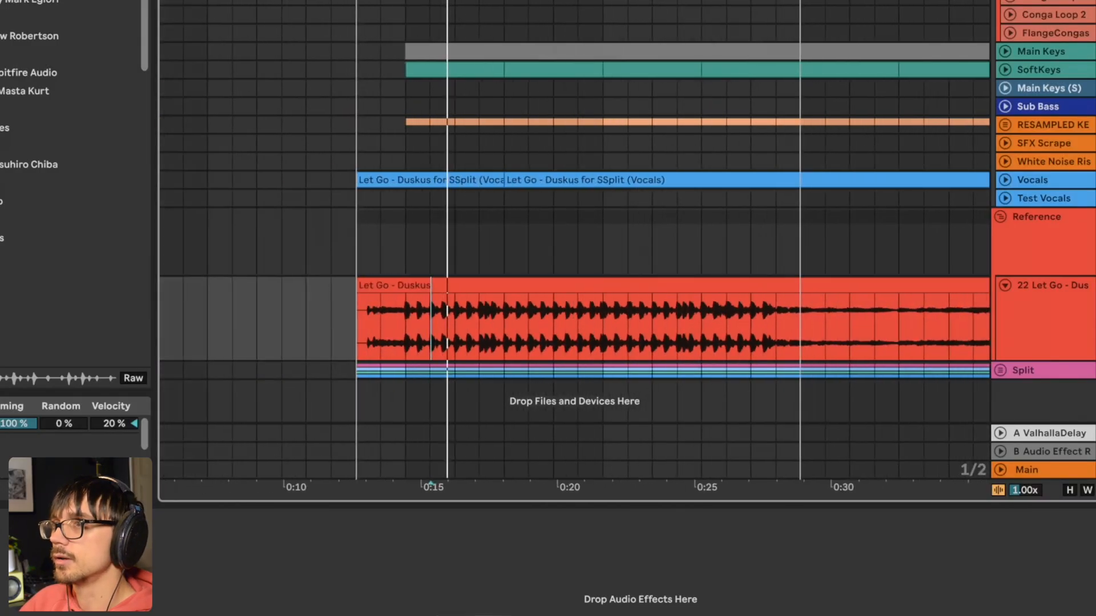
- Show the DrumBus effects, open the ValhallaSpaceModulator plug-in window clear of the device chain, and switch the device back on
scroll(849, 178, "right", 10)
scroll(520, 37, "up", 10)
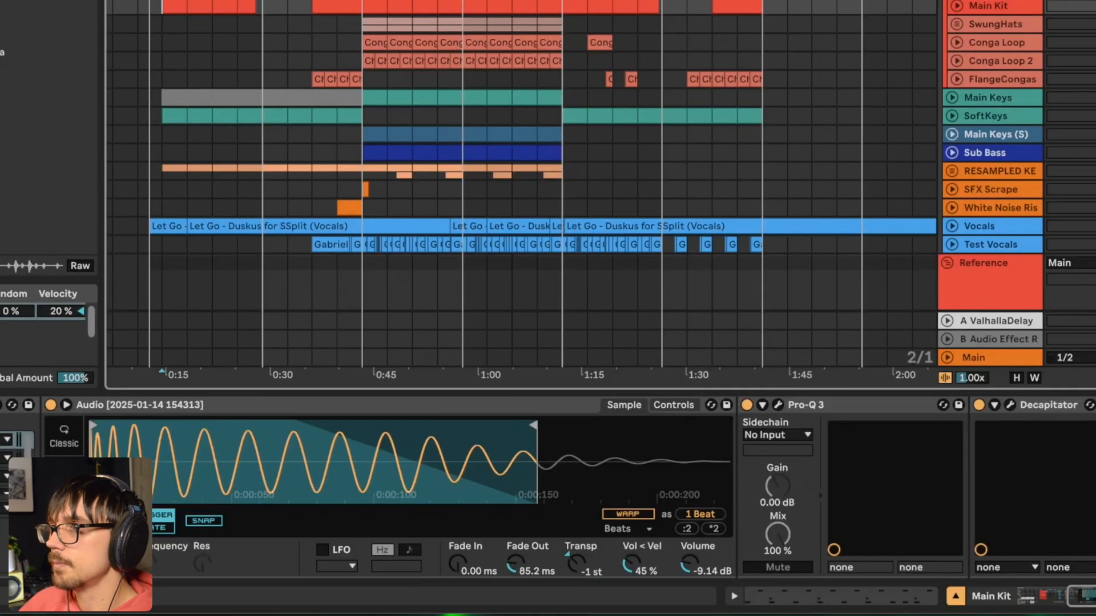
left_click(1038, 67)
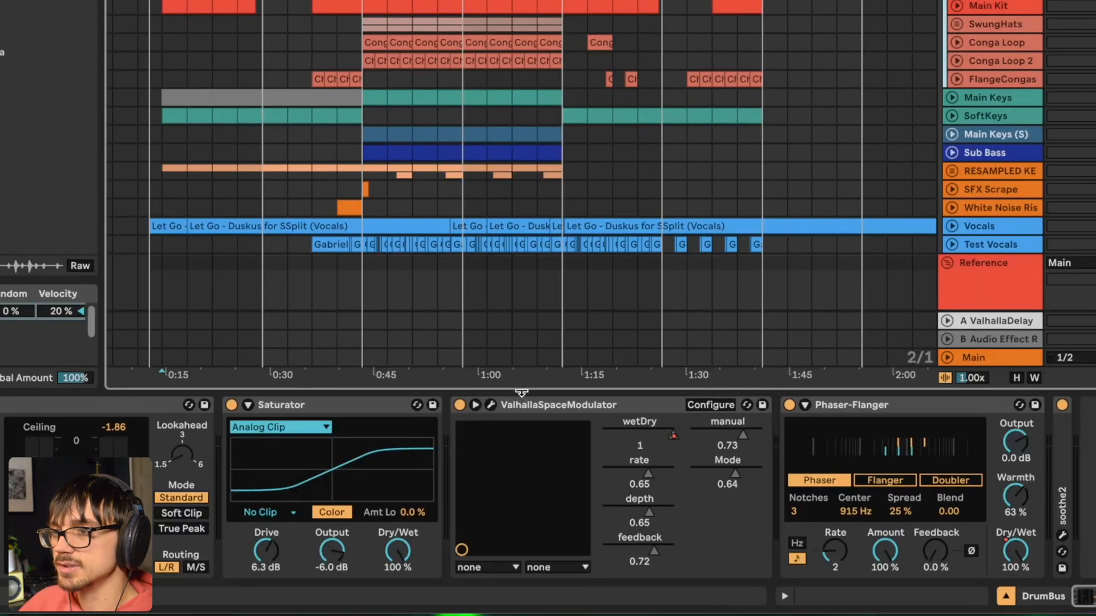
left_click(493, 406)
left_click(490, 406)
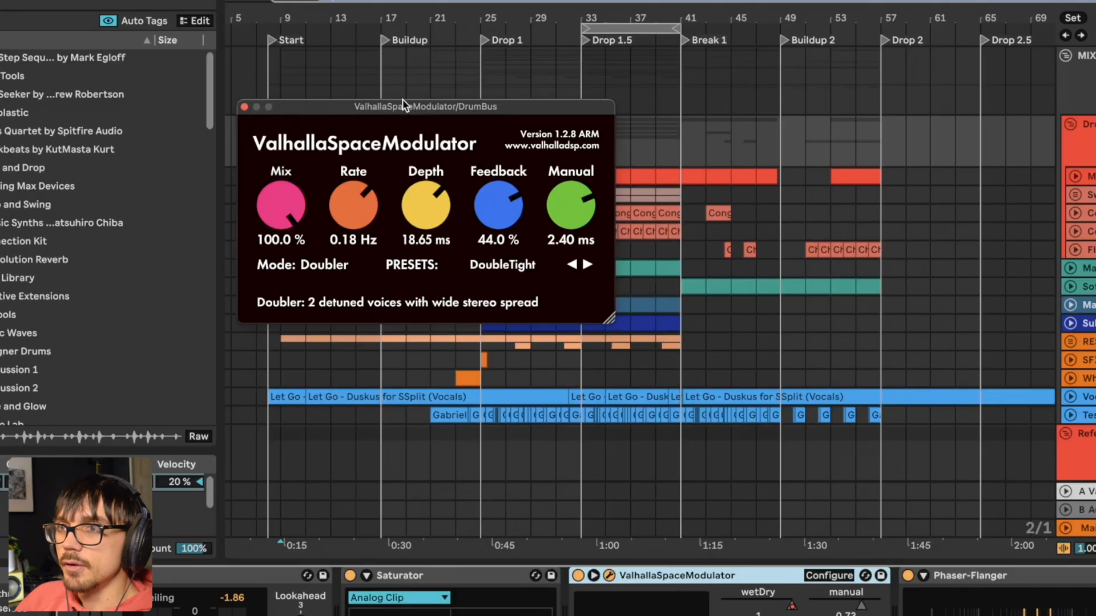
left_click_drag(402, 103, 354, 344)
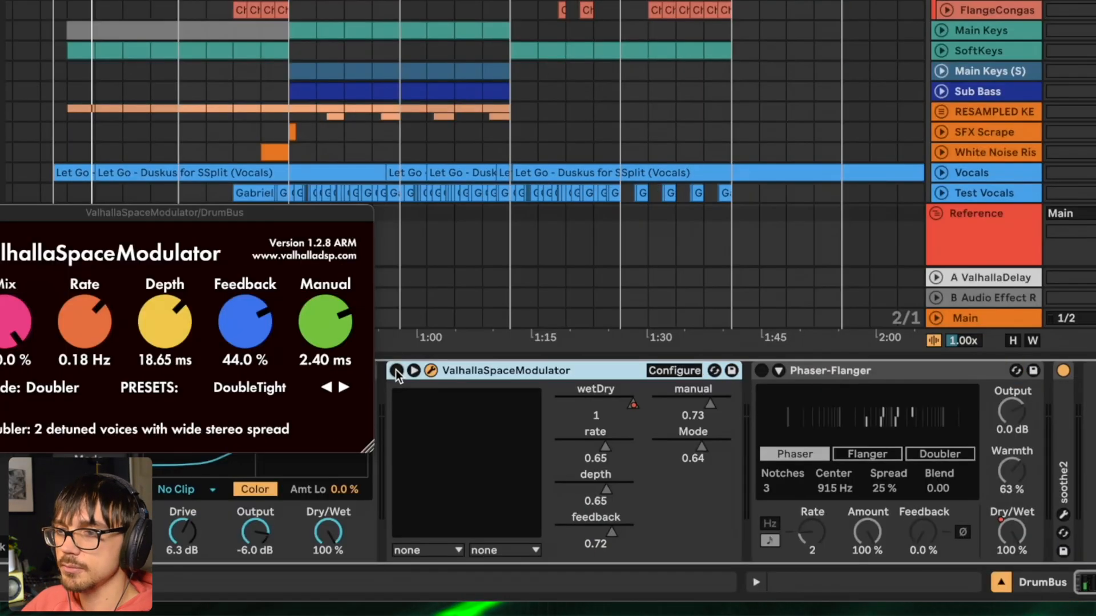
left_click(396, 370)
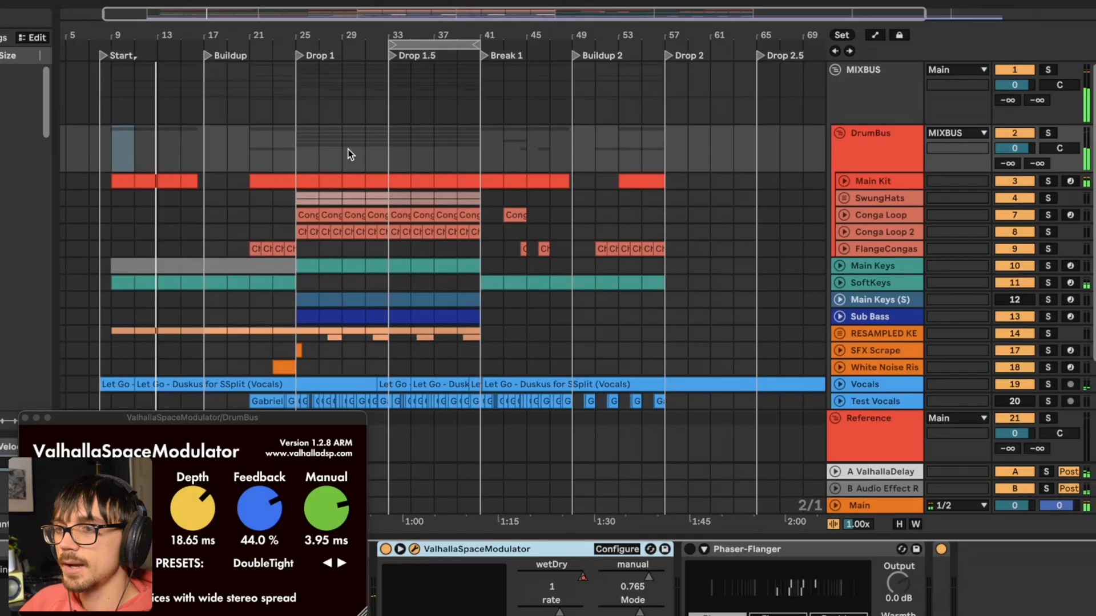
- Play from bar 31 in Drop 1 through to Break 1 to examine ValhallaSpaceModulator's automated mix on the DrumBus
left_click(349, 151)
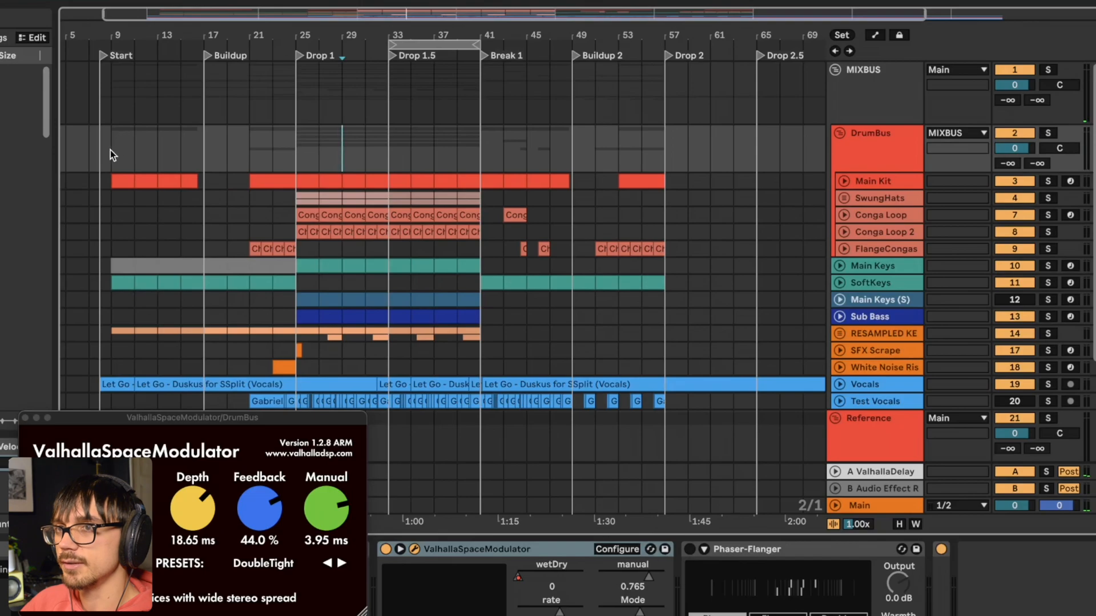
left_click_drag(112, 153, 202, 153)
left_click(360, 152)
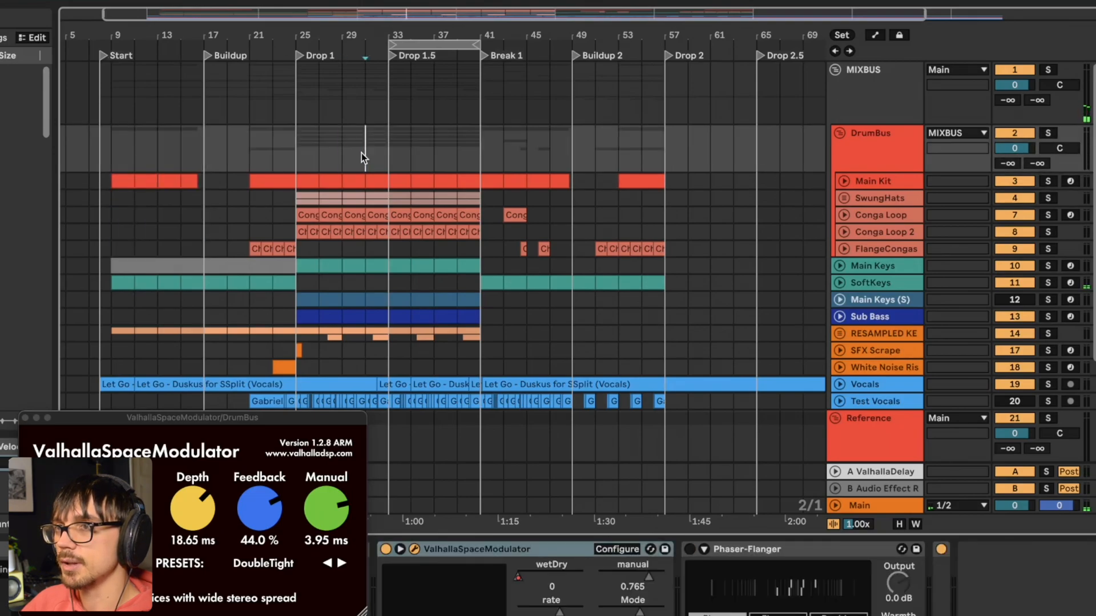
key("space")
left_click_drag(368, 39, 368, 108)
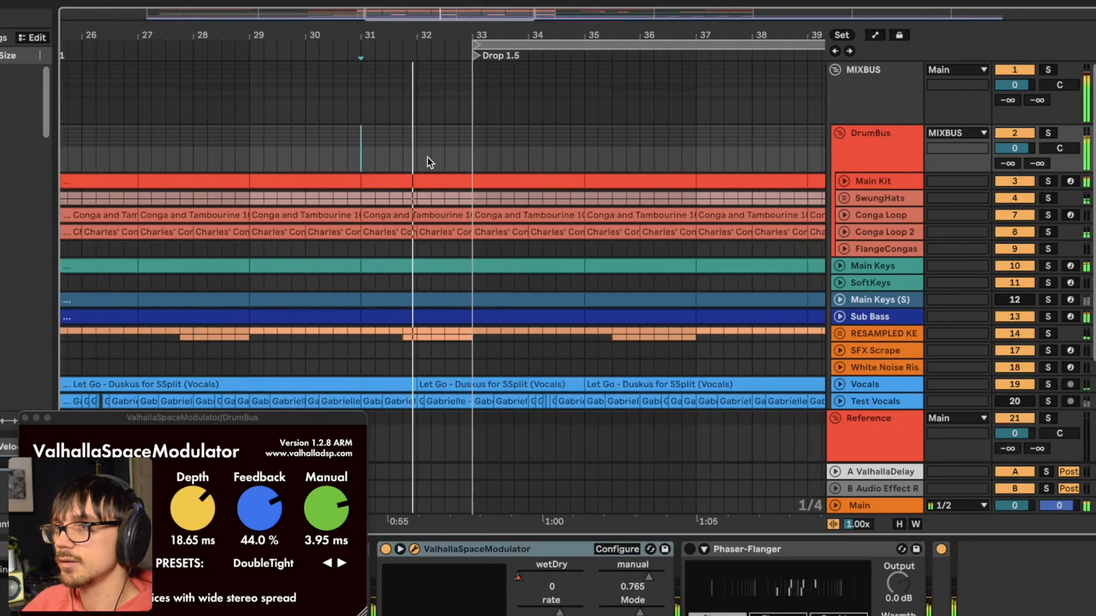
left_click_drag(422, 38, 306, 29)
left_click_drag(291, 33, 268, 30)
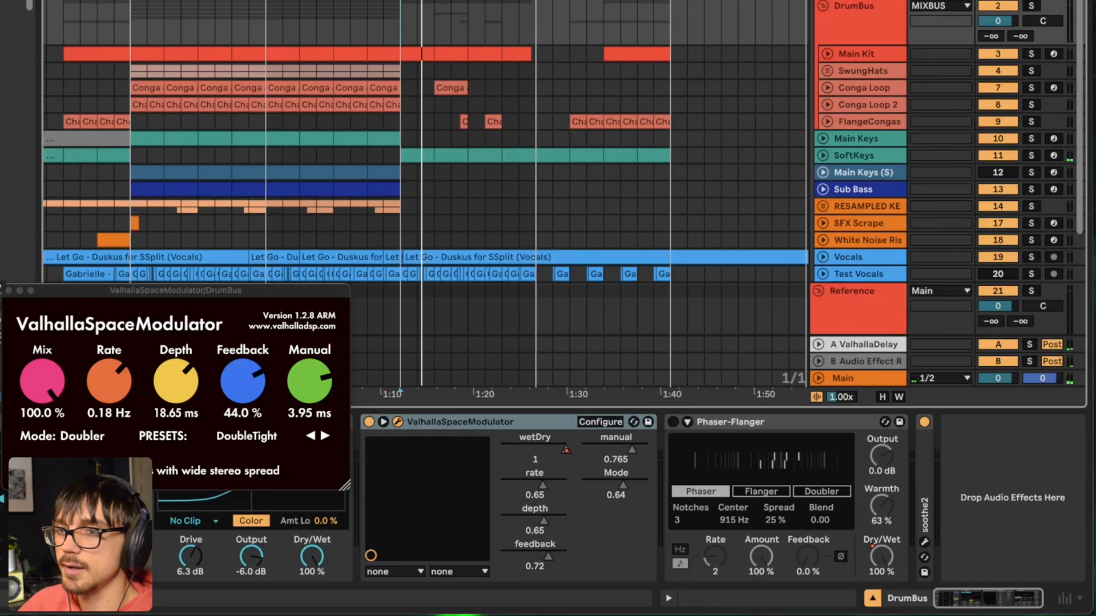
- Close the ValhallaSpaceModulator window and audition the DrumBus at Break 1 with Phaser-Flanger bypassed and active
left_click(8, 291)
left_click(670, 424)
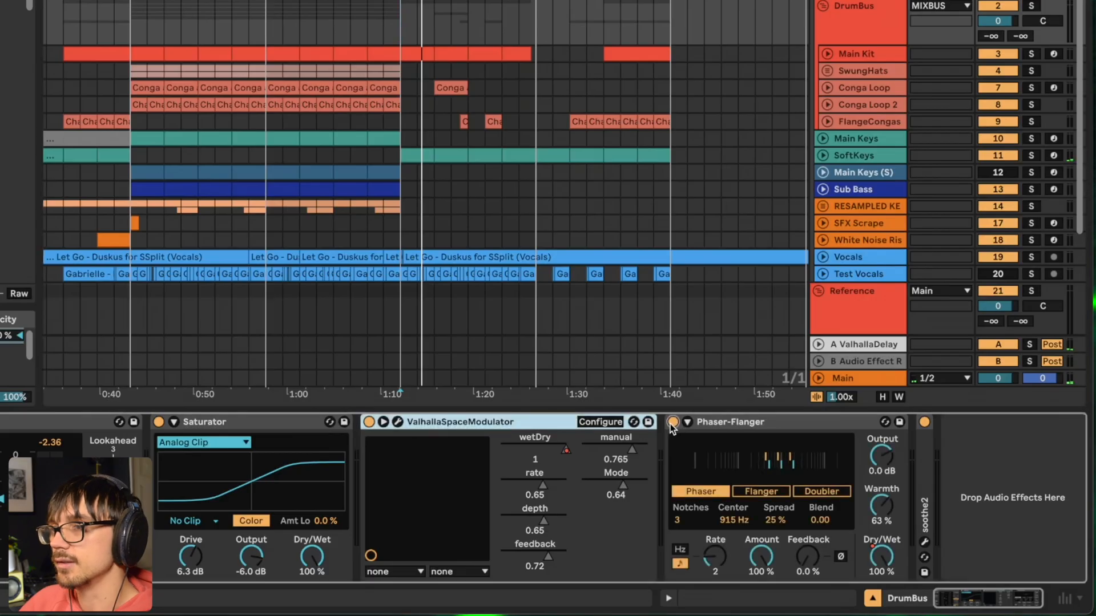
left_click(415, 56)
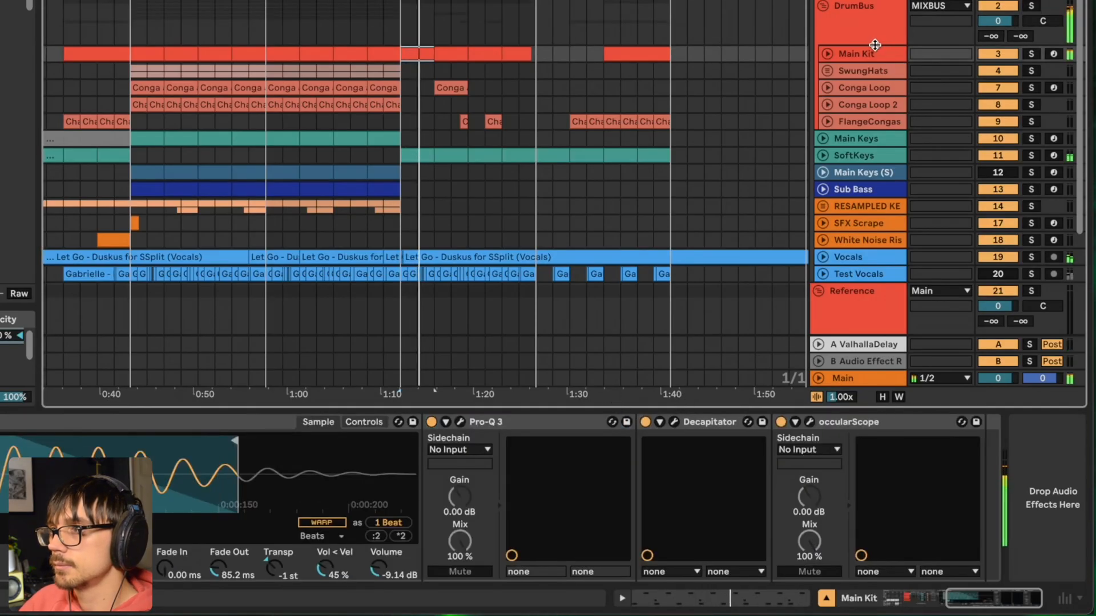
key("Up")
left_click(673, 423)
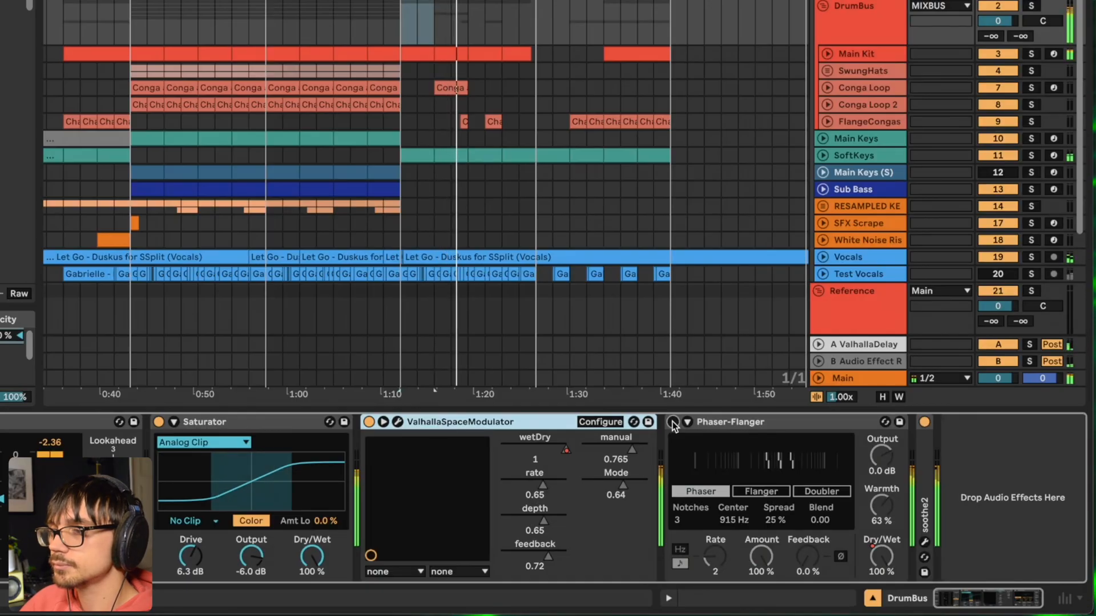
left_click(673, 422)
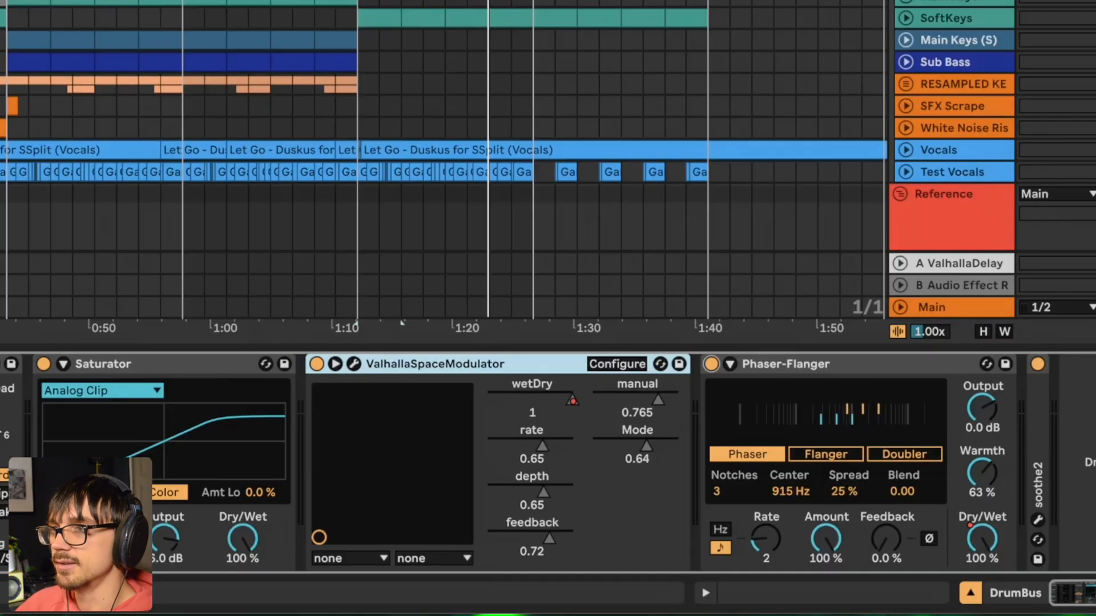
left_click(765, 361)
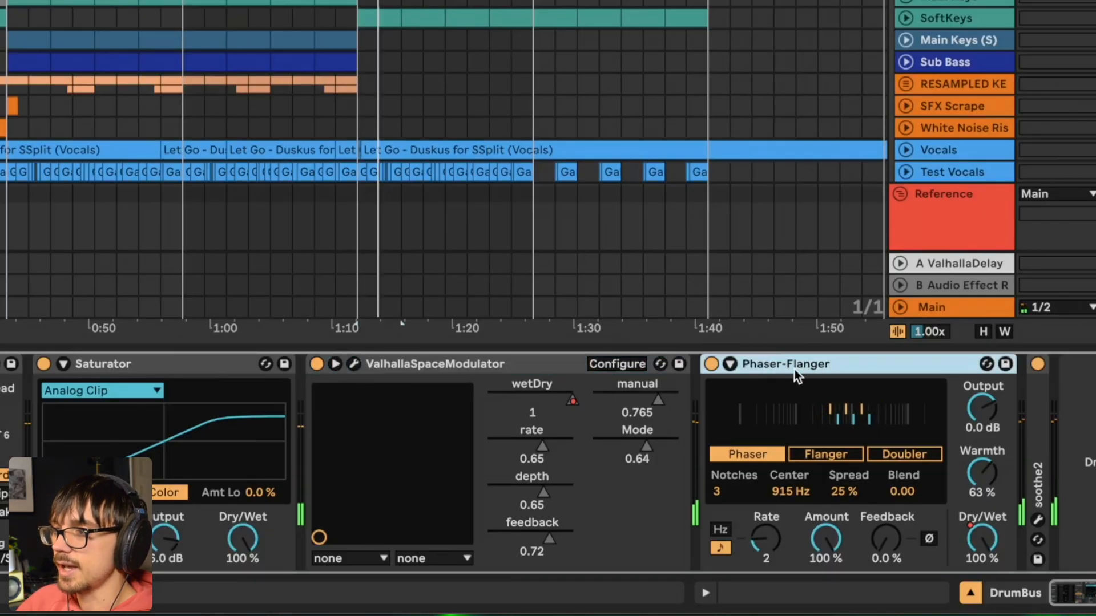
left_click(984, 483)
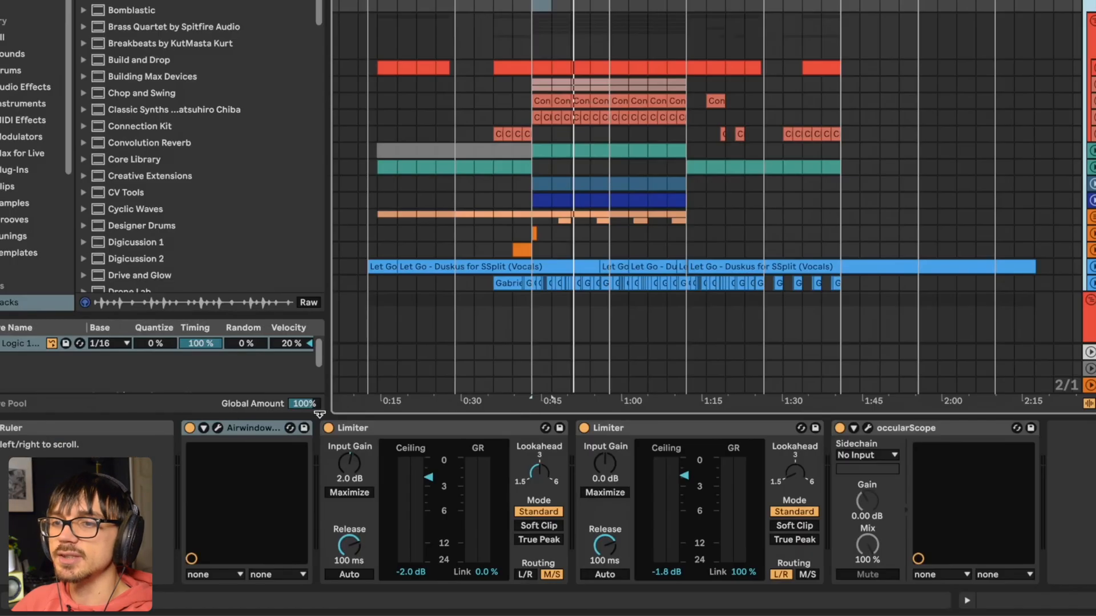
- Open Airwindows Consolidated on the MIXBUS and compare playback from Drop 1 with the plug-in bypassed and active
left_click(253, 432)
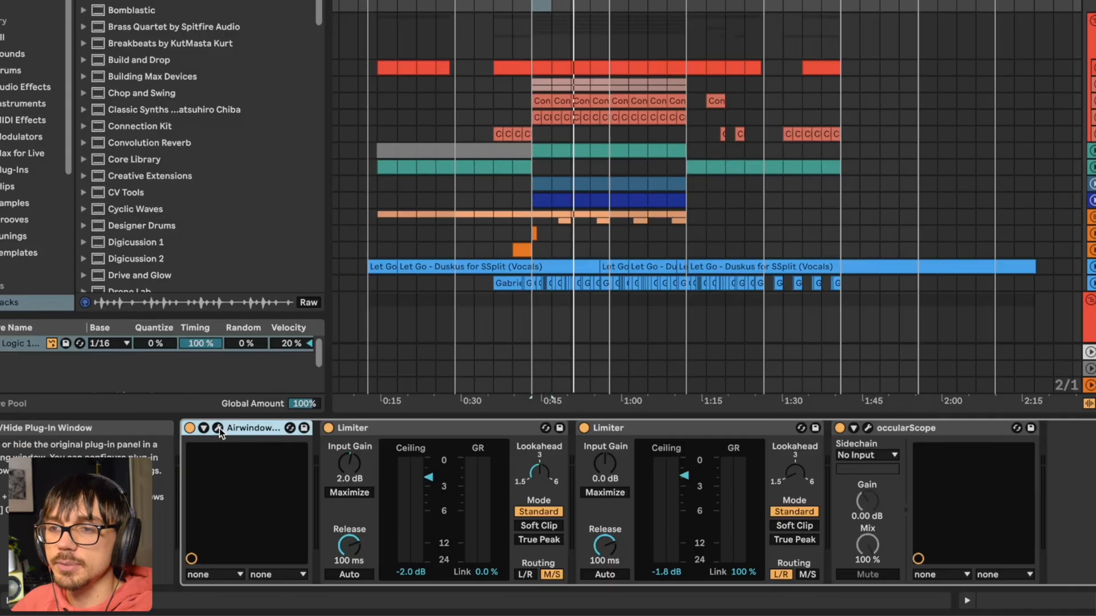
left_click(219, 428)
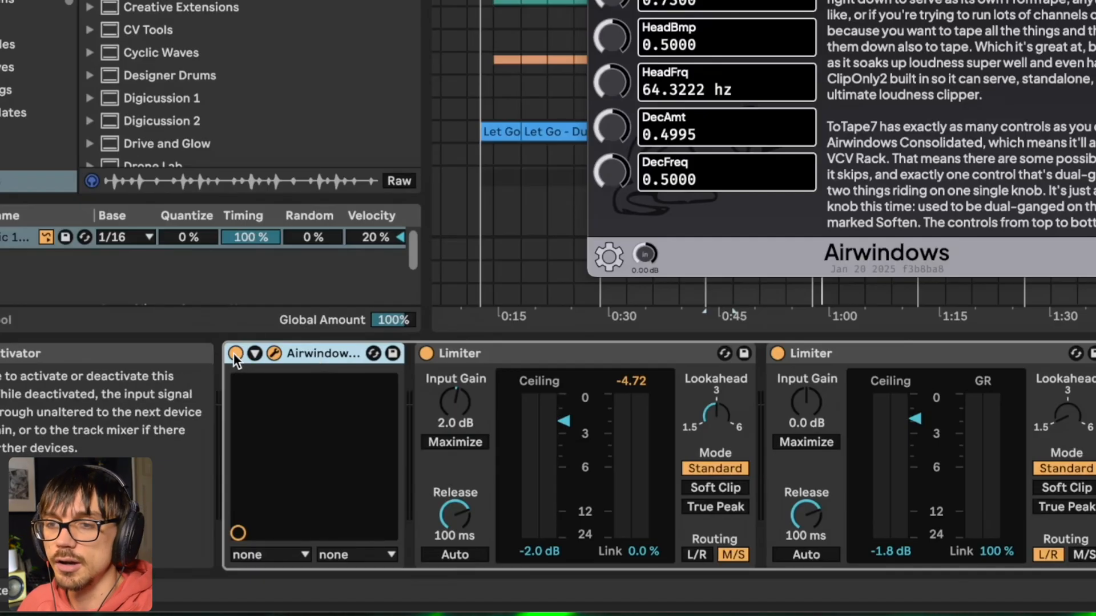
left_click(234, 352)
key("space")
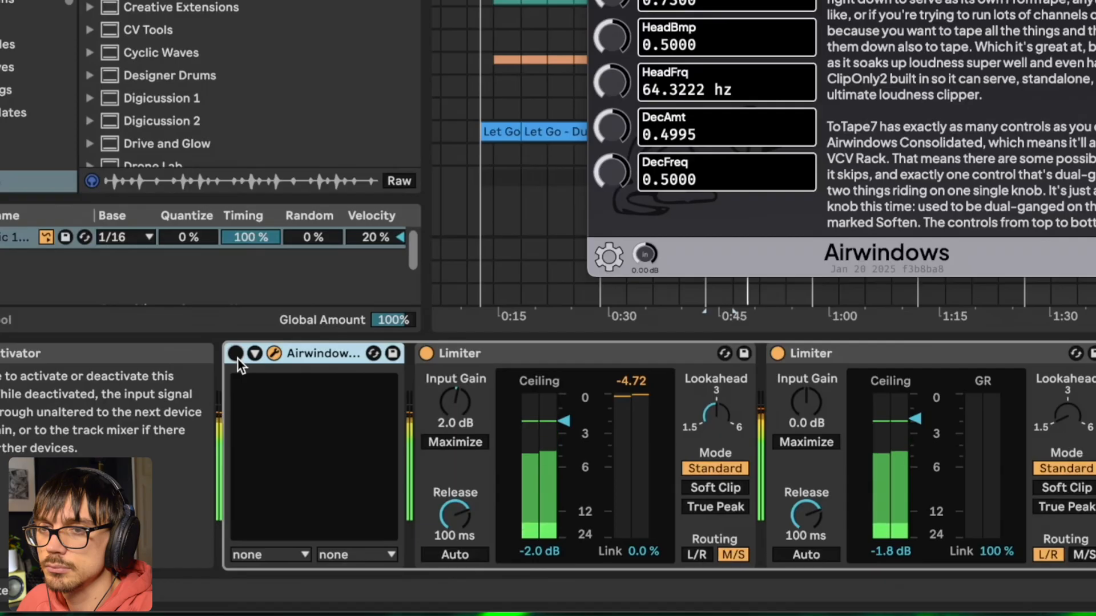
left_click(235, 353)
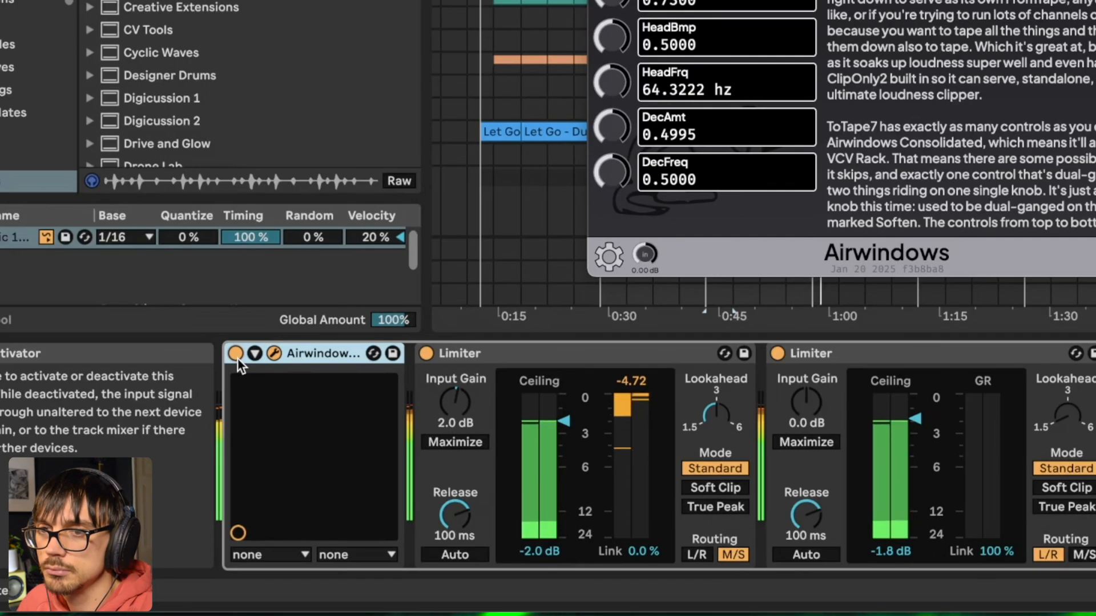
left_click(237, 357)
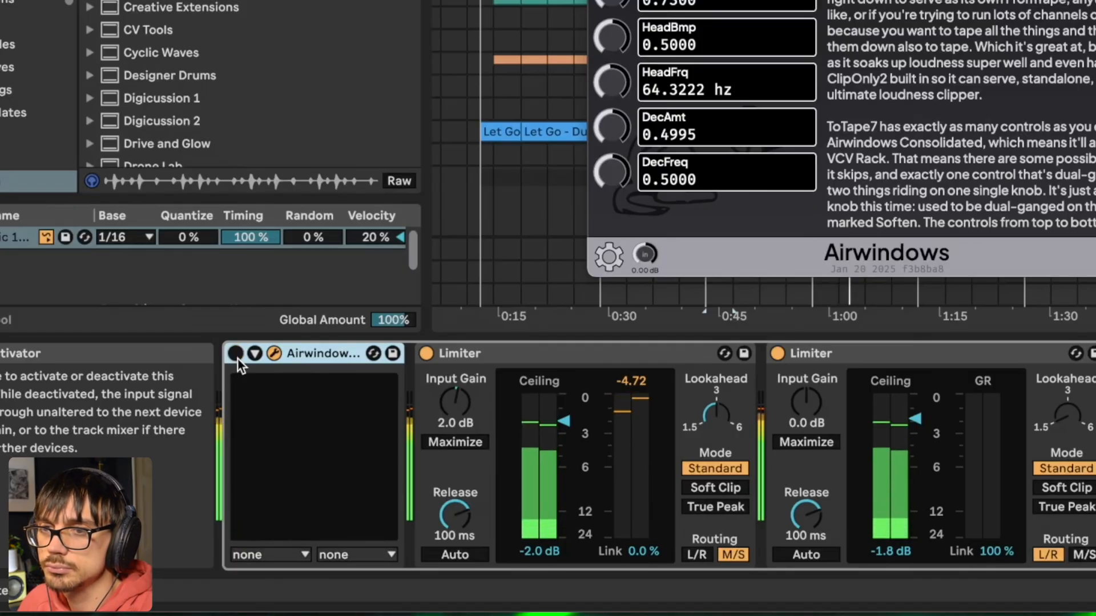
key("space")
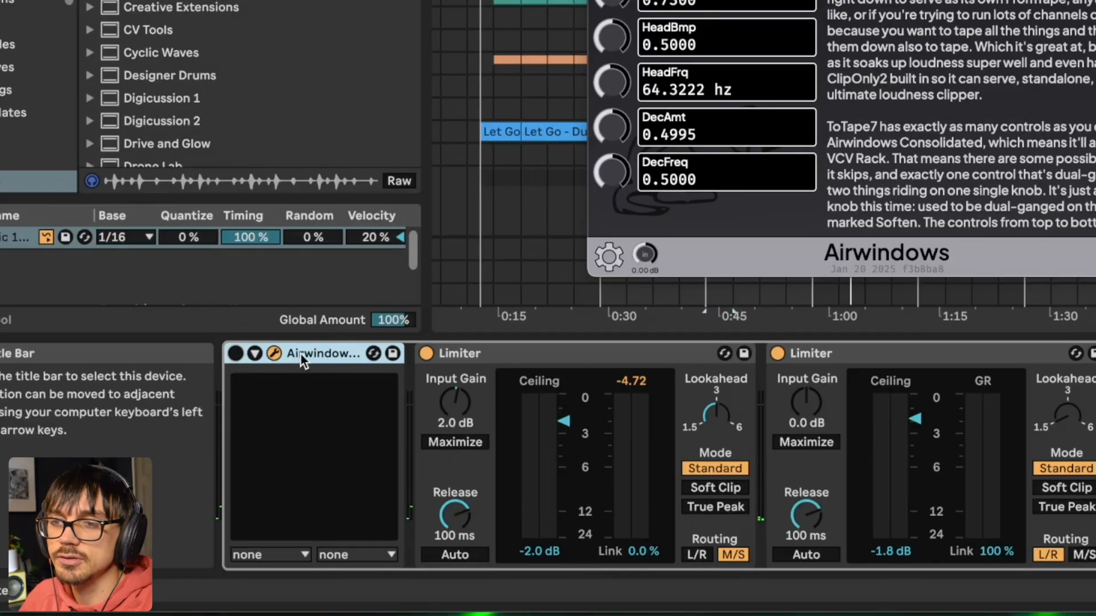
left_click(236, 354)
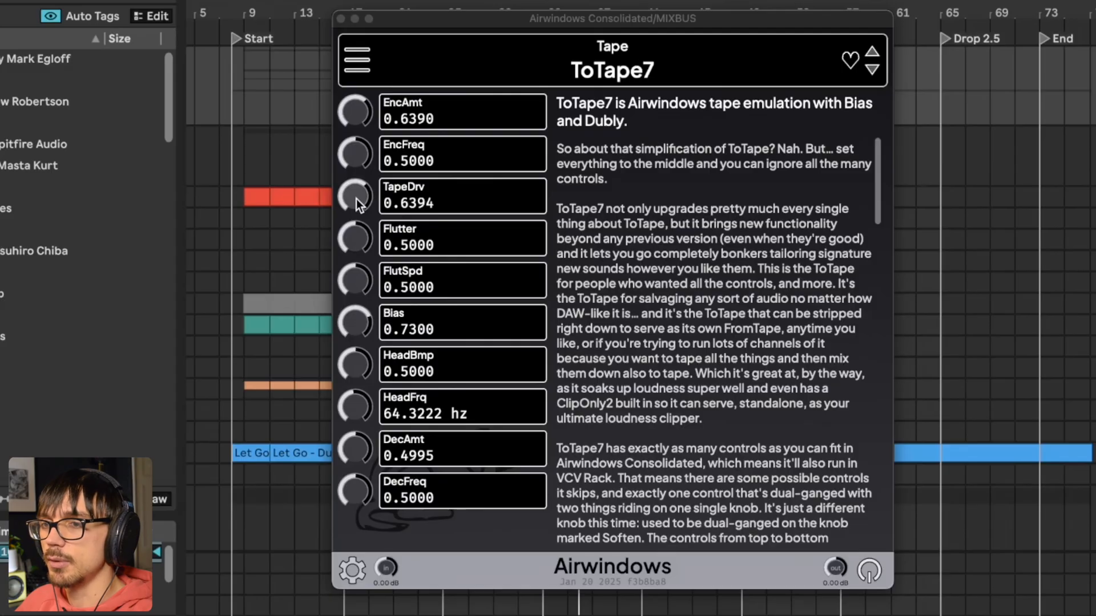
- Audition ToTape7's TapeDrv at 0.8495 and return it to 0.6408, and sweep EncAmt through 0.5035 and 0.9194 to 0.6135
left_click_drag(354, 203, 355, 190)
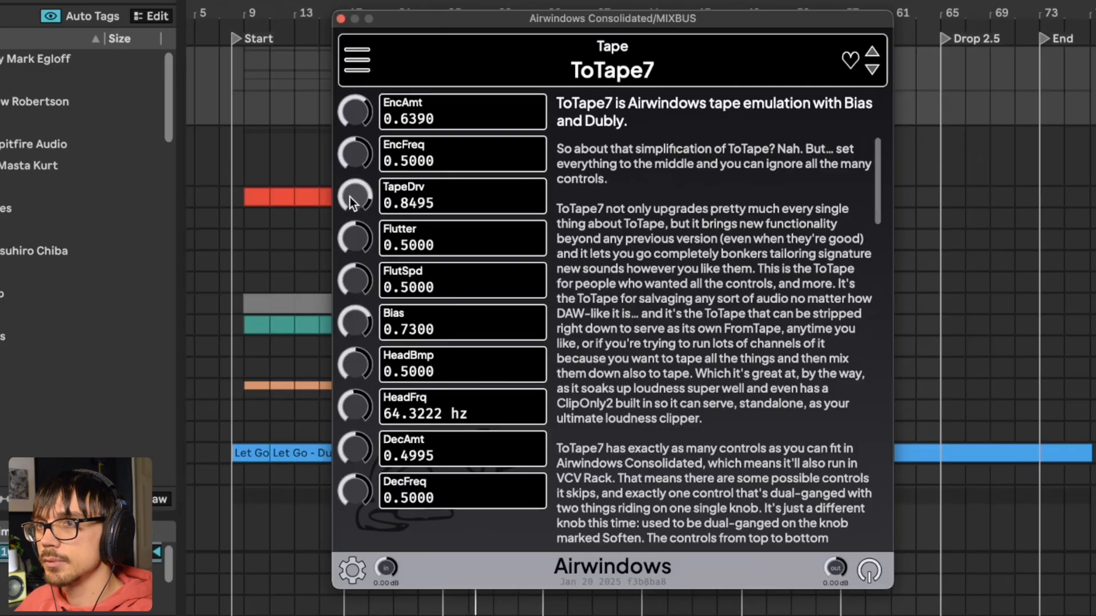
left_click_drag(348, 197, 348, 217)
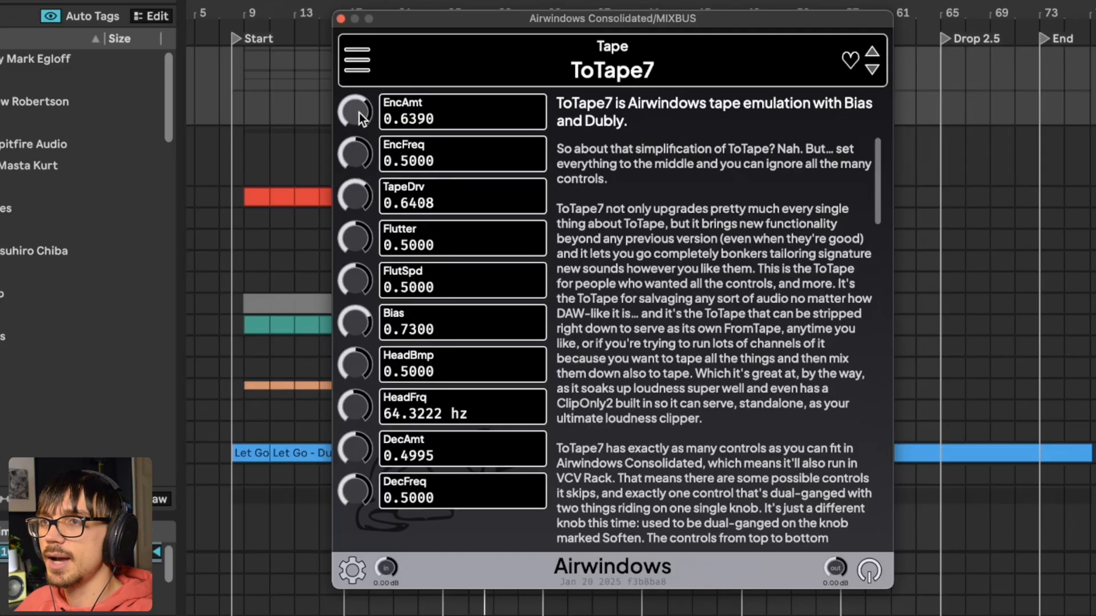
mouse_move(359, 112)
left_mouse_down()
mouse_move(355, 125)
mouse_move(358, 111)
left_mouse_up()
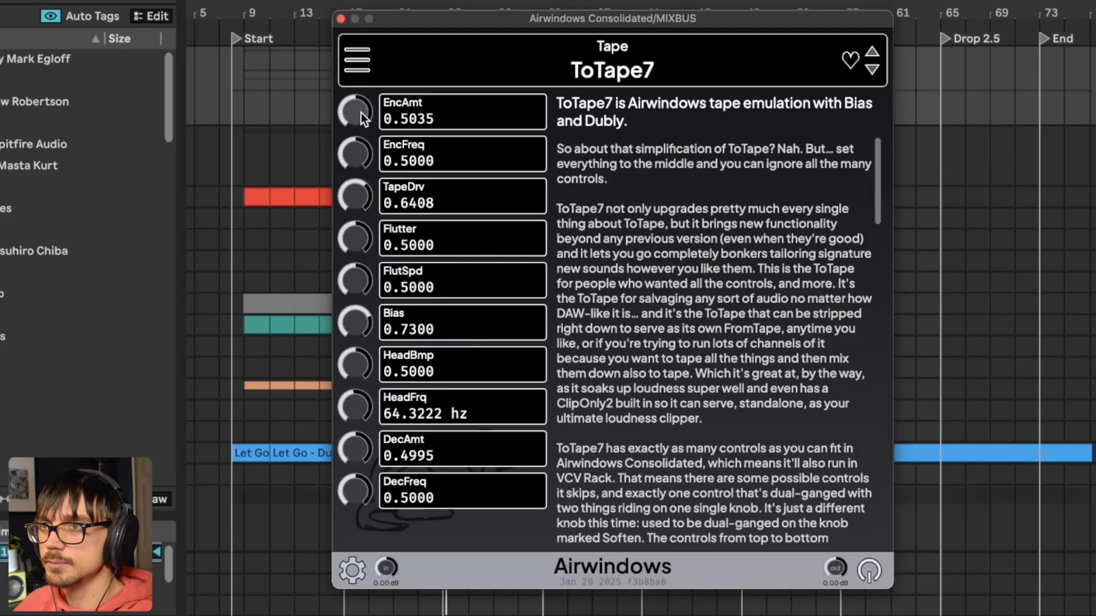
left_click_drag(357, 117, 351, 79)
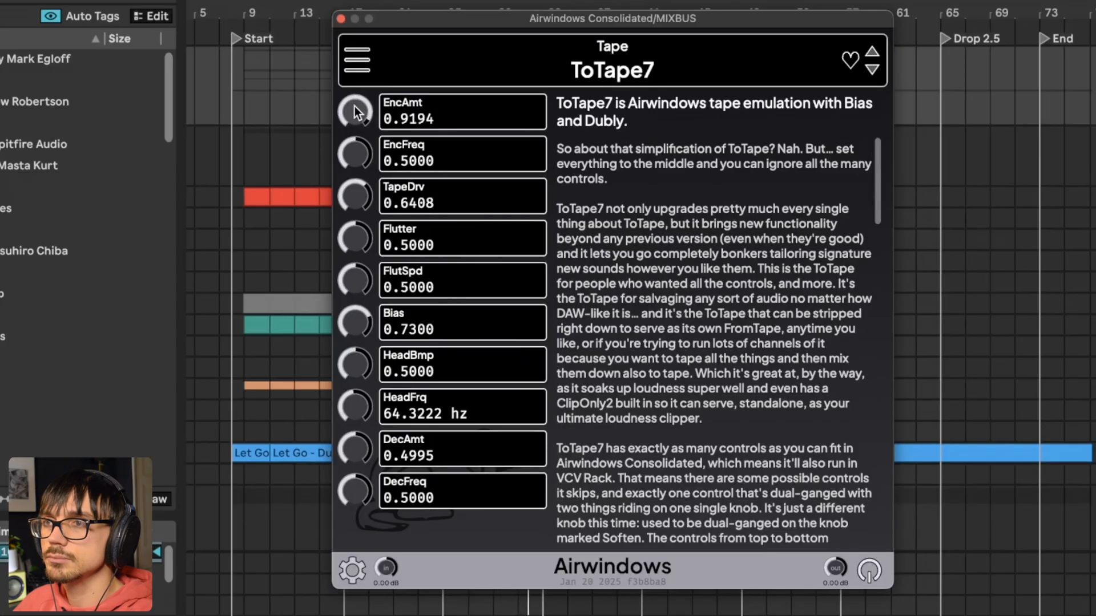
mouse_move(354, 110)
left_mouse_down()
mouse_move(354, 135)
mouse_move(366, 114)
left_mouse_up()
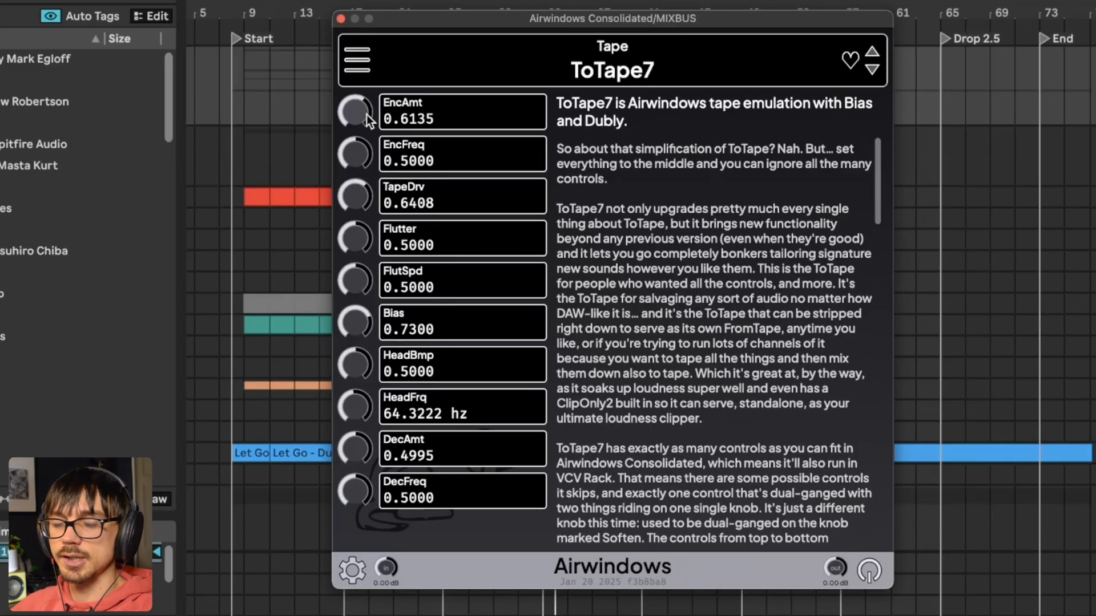
- Reset ToTape7's Bias to 0.5000 and adjust it by ear during playback
double_click(357, 321)
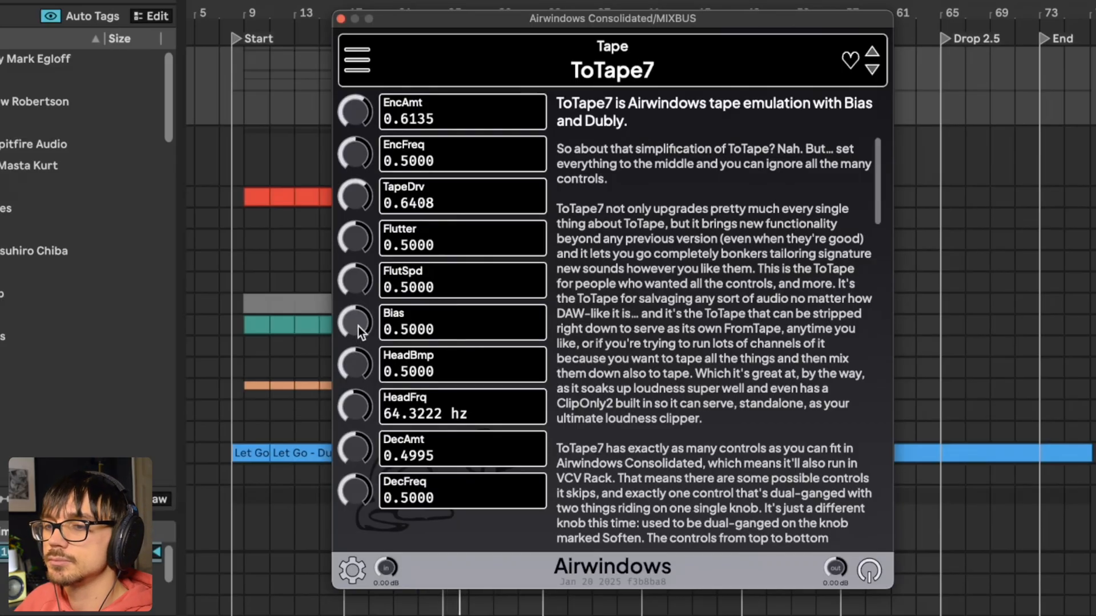
mouse_move(354, 328)
left_mouse_down()
mouse_move(349, 289)
mouse_move(349, 334)
left_mouse_up()
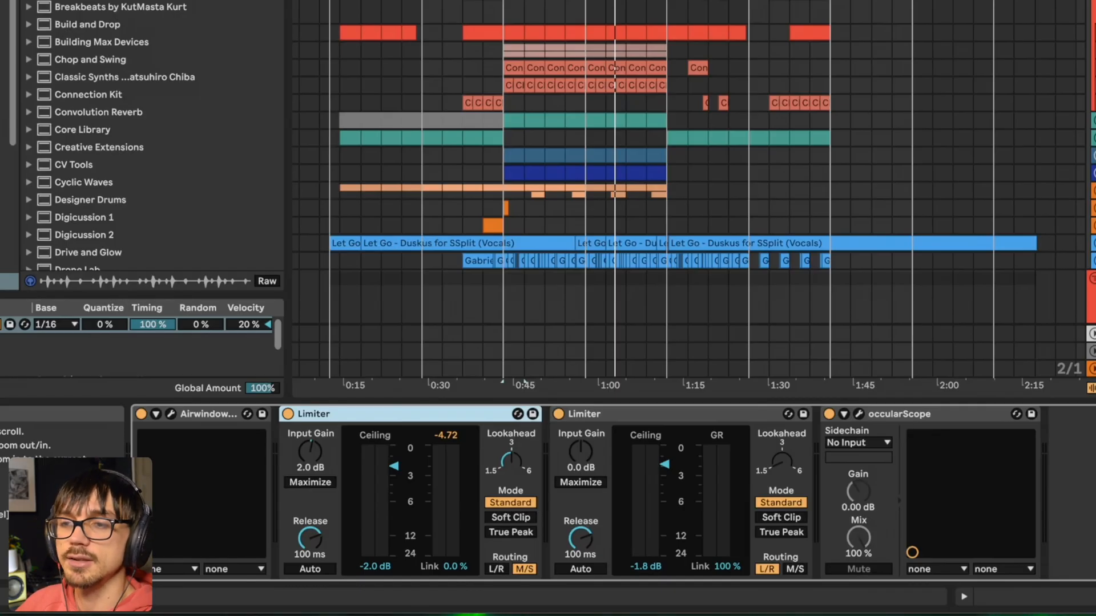
- Bypass the second MIXBUS Limiter and compare playback from Drop 1 with the first Limiter off and on
left_click(203, 415)
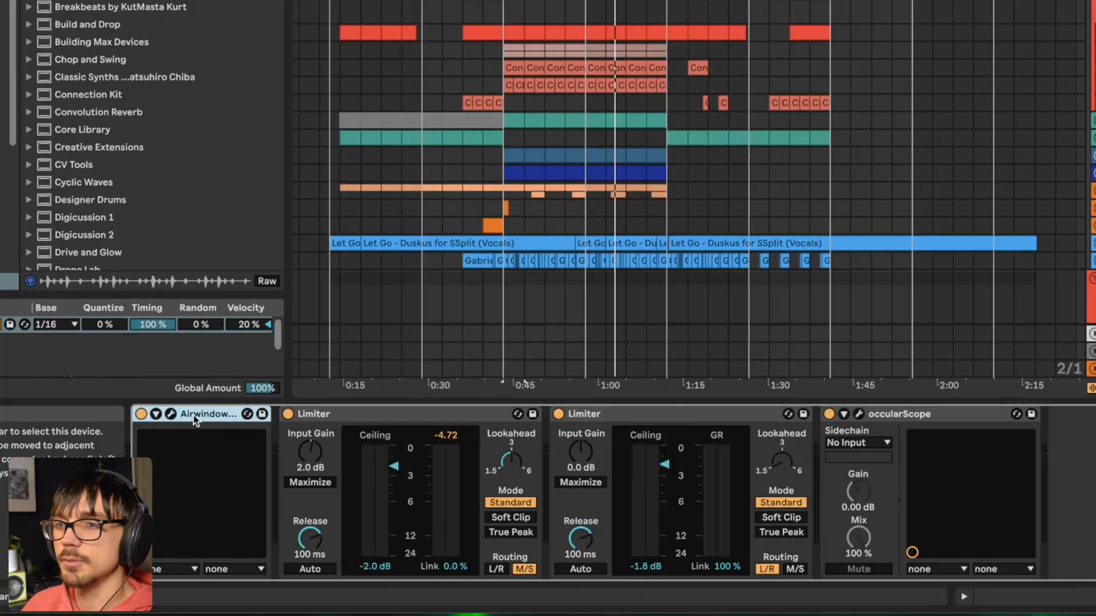
left_click(367, 411)
key("Right")
key("Left")
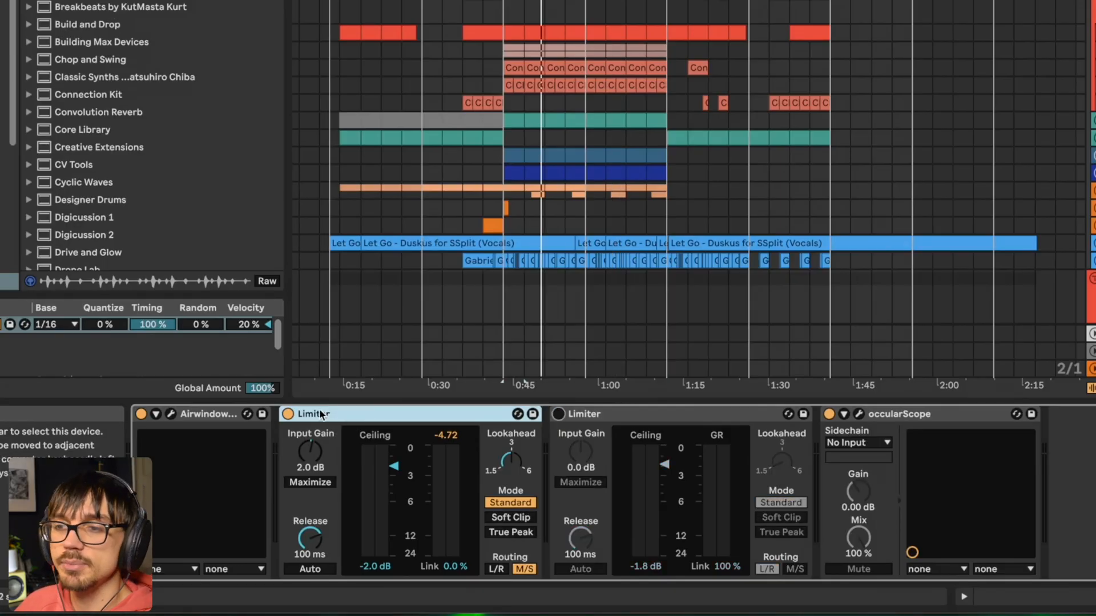
left_click(288, 413)
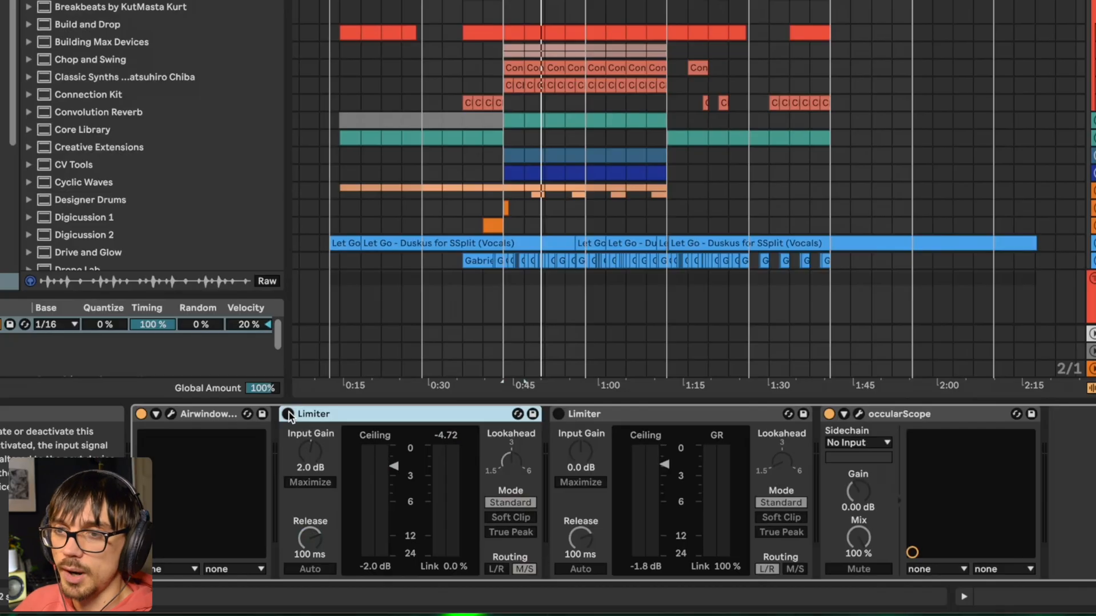
key("space")
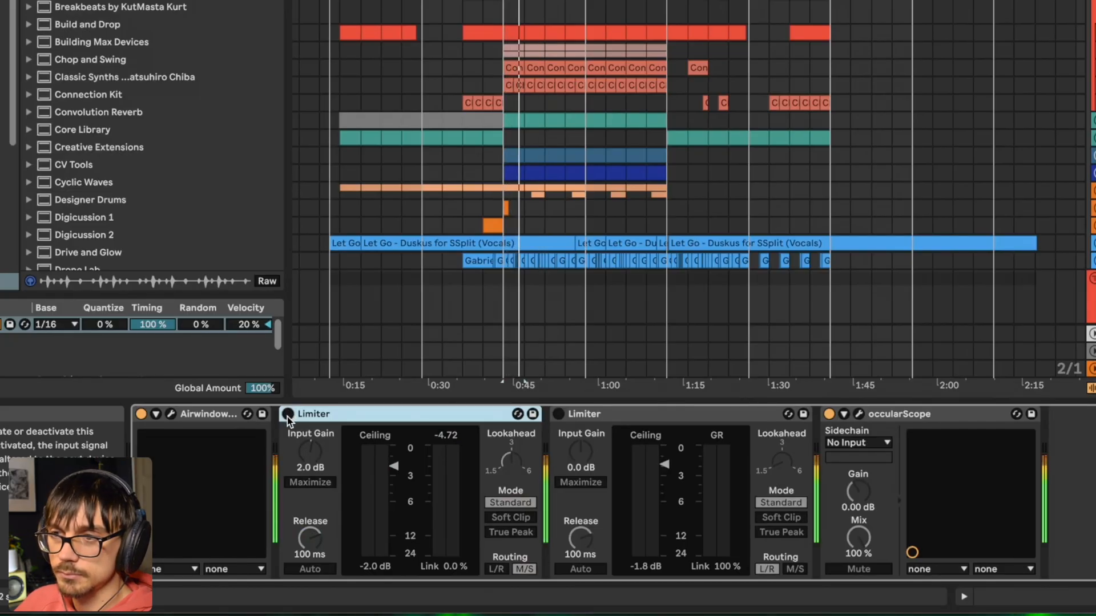
left_click(287, 416)
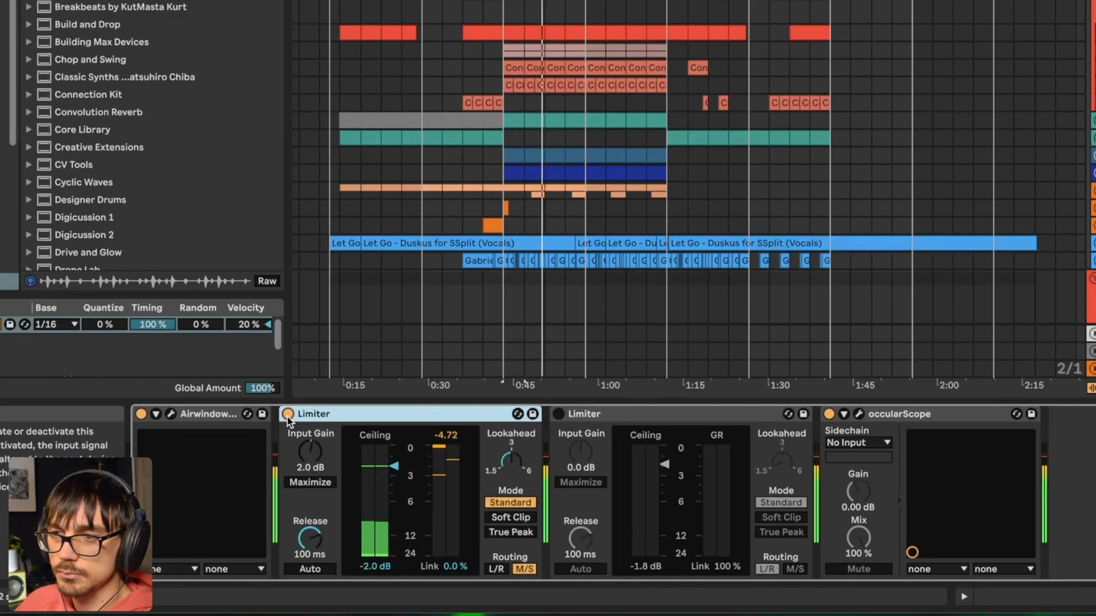
left_click(287, 415)
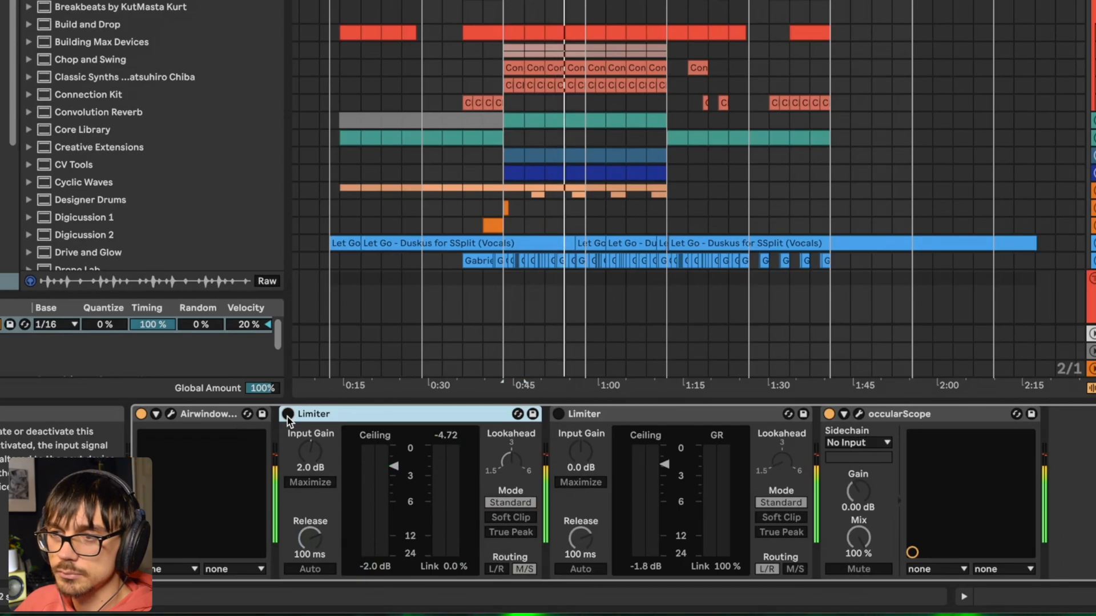
- Reactivate the first Limiter during playback, switch the second Limiter back on, and stop playback
left_click(287, 415)
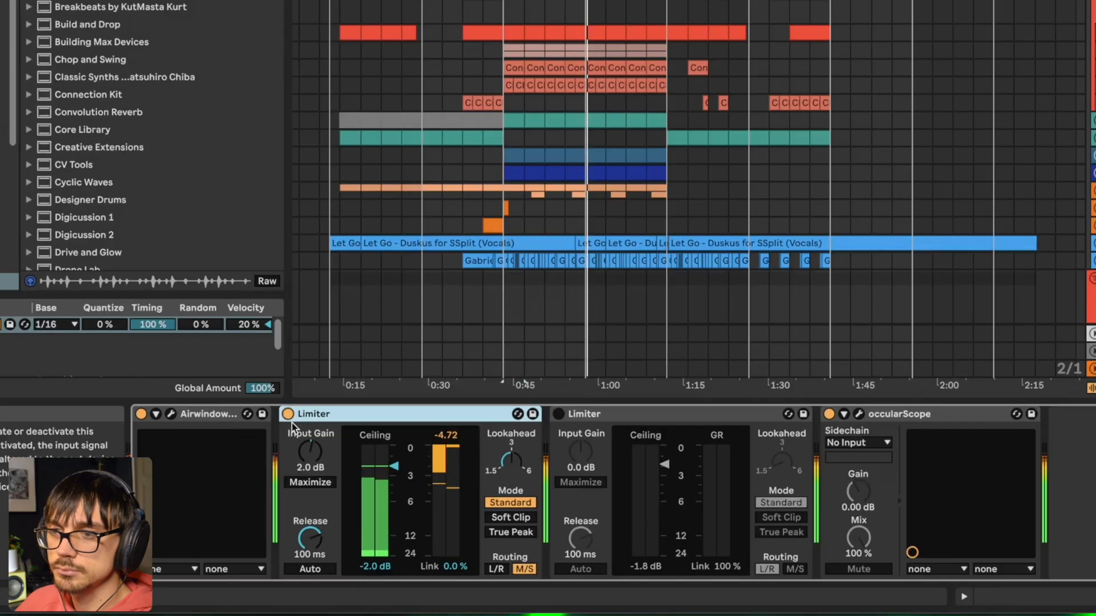
left_click(563, 417)
left_click(558, 414)
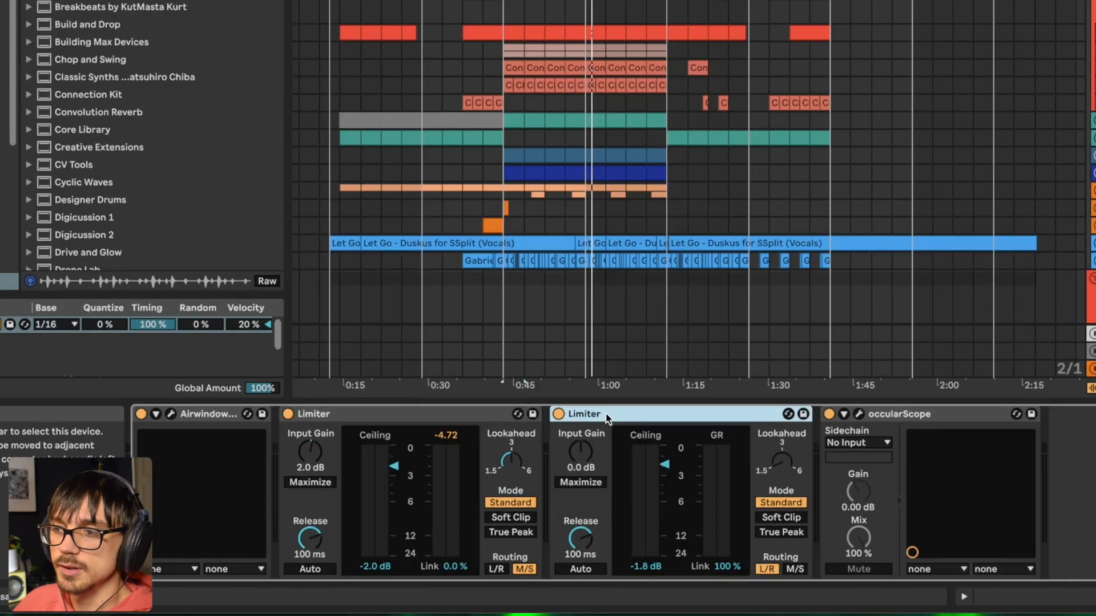
key("space")
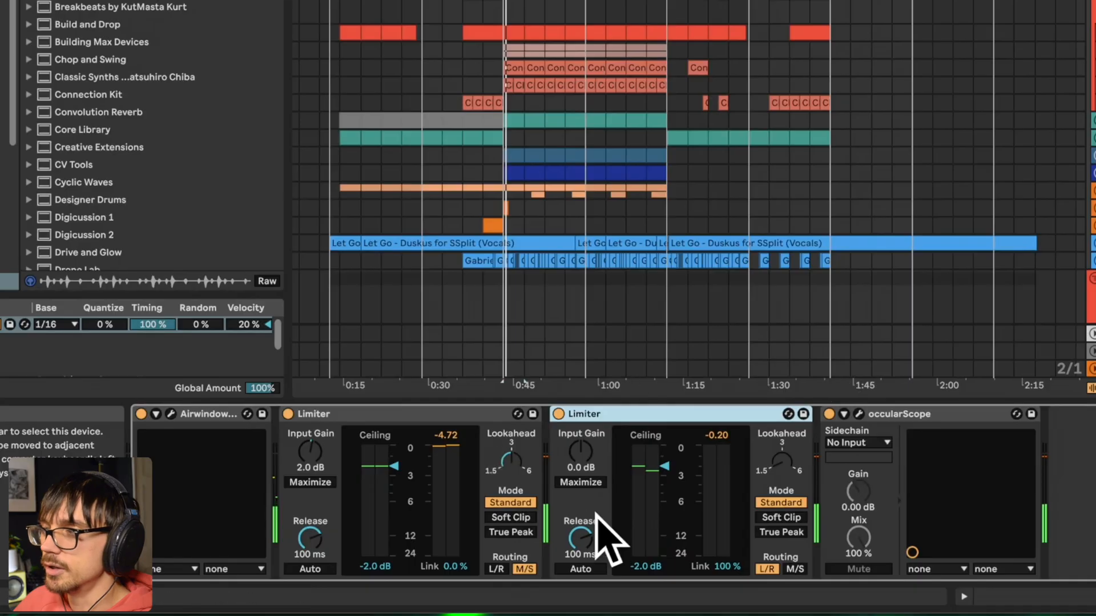
- Lower the second Limiter's Ceiling to -2.7 dB while auditioning playback from Drop 1, and stop playback
left_click(170, 414)
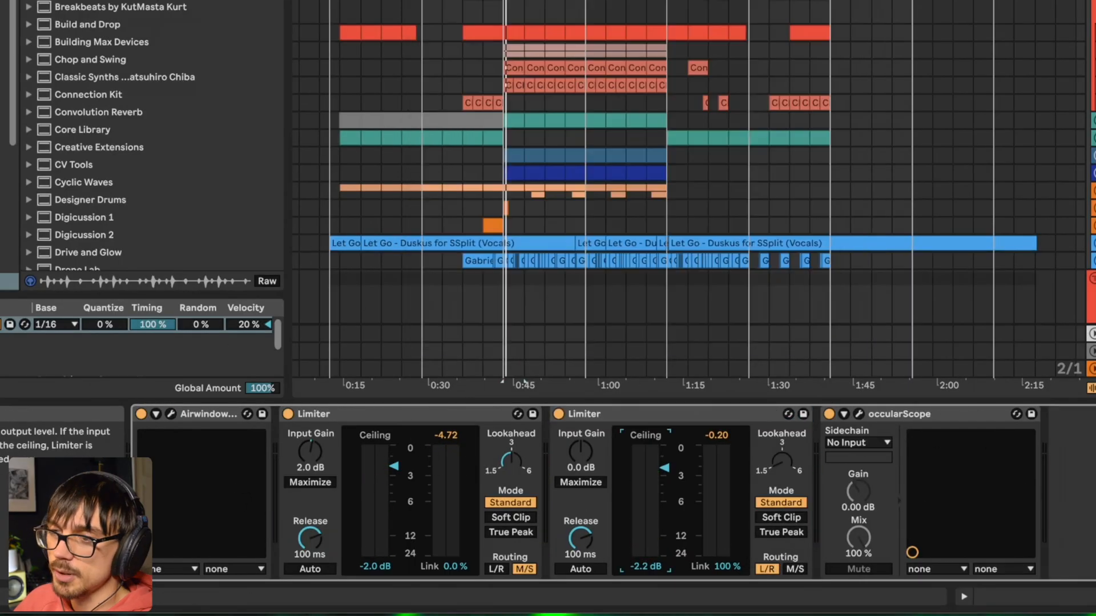
key("space")
mouse_move(666, 475)
left_mouse_down()
mouse_move(666, 485)
mouse_move(665, 472)
left_mouse_up()
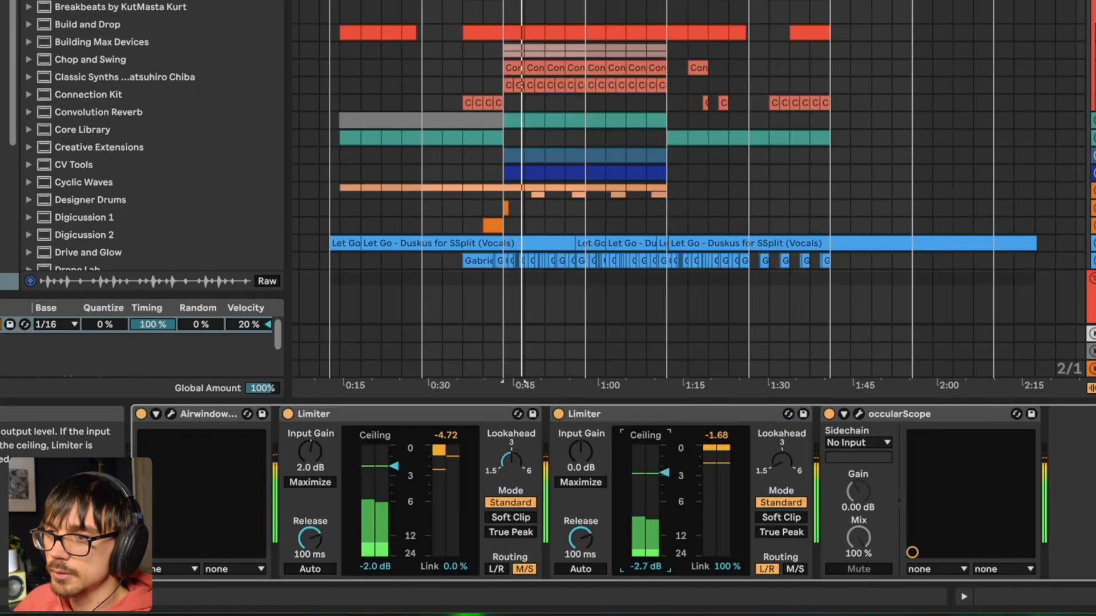
key("space")
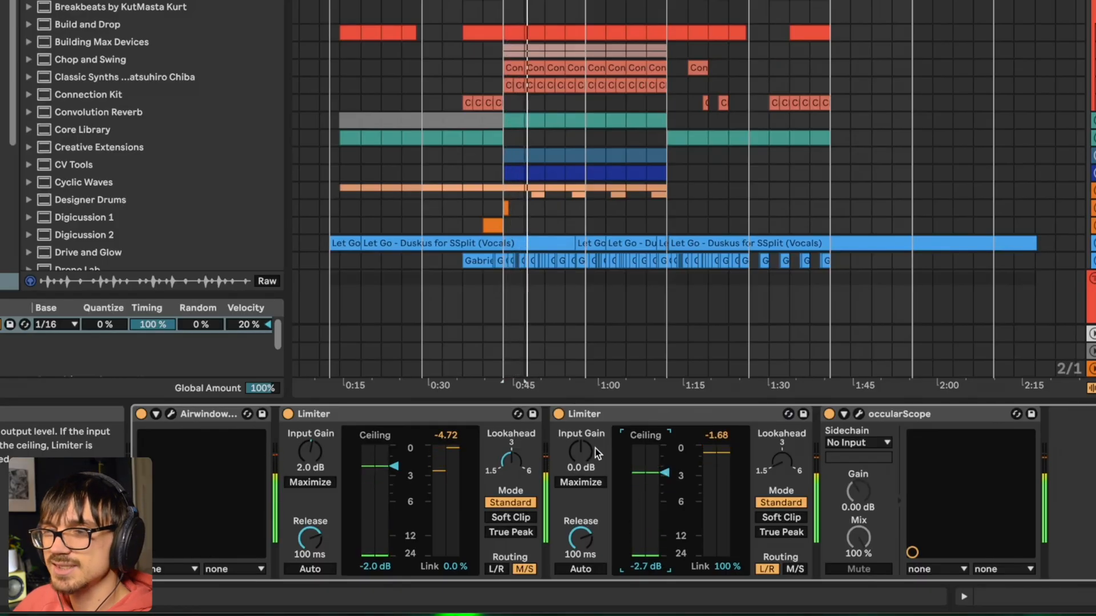
left_click(656, 411)
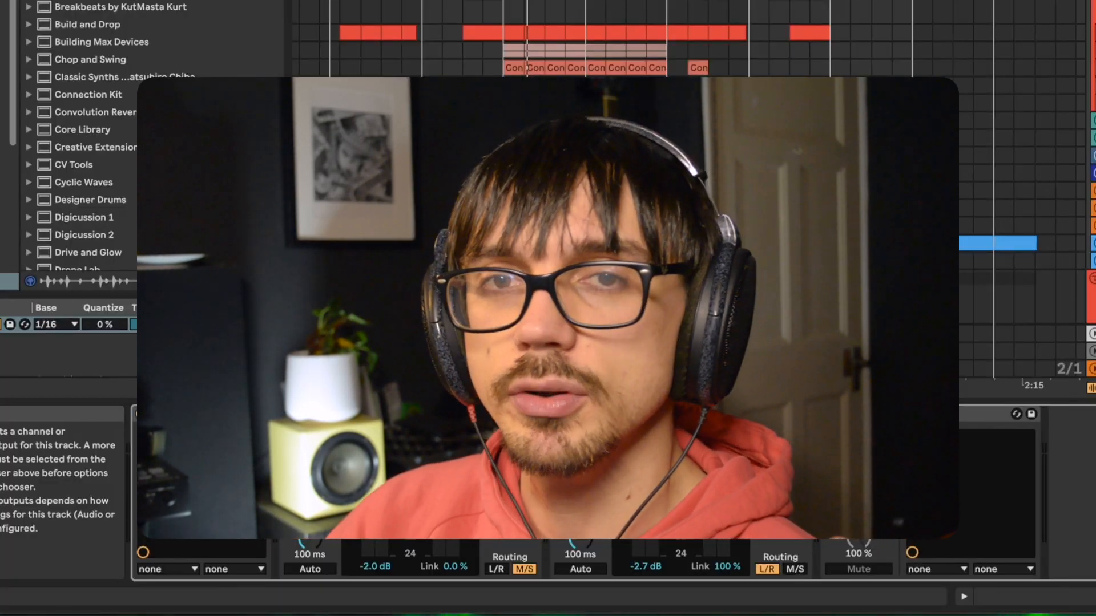
- Select the section from 41.1.1 to 43.1.1 on the upper red track to show its device chain
left_click(529, 41)
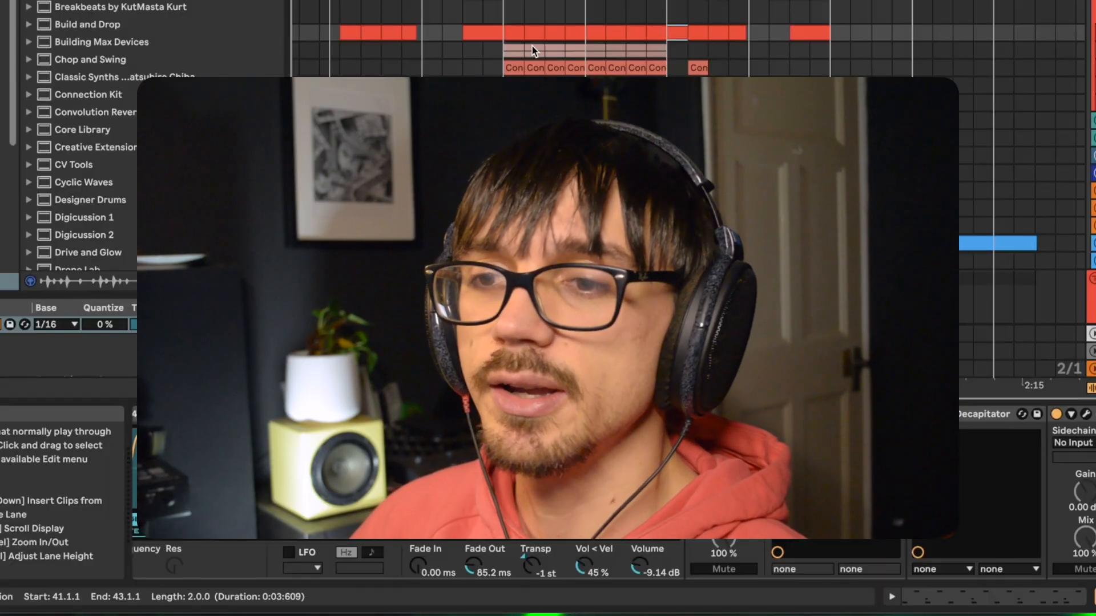